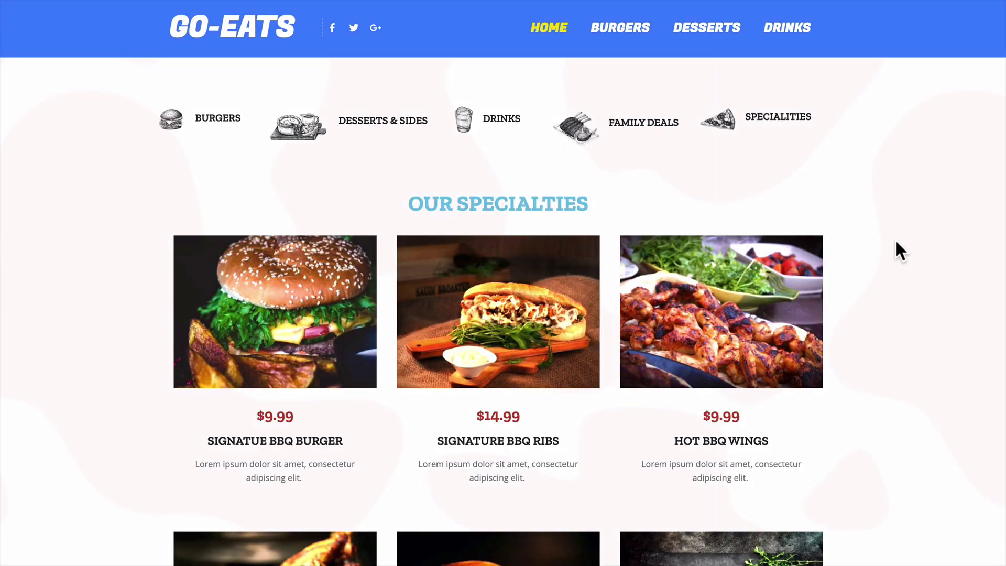
# Examine the header on the Go-Eats home page while moving down through the page and back up
pyautogui.scroll(-4, 895, 237)
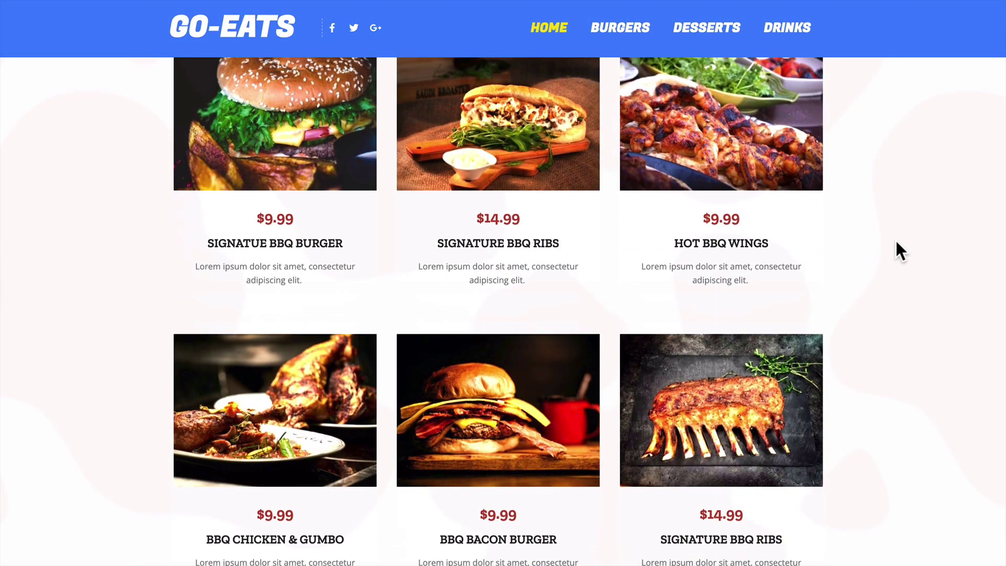
pyautogui.scroll(-3, 895, 238)
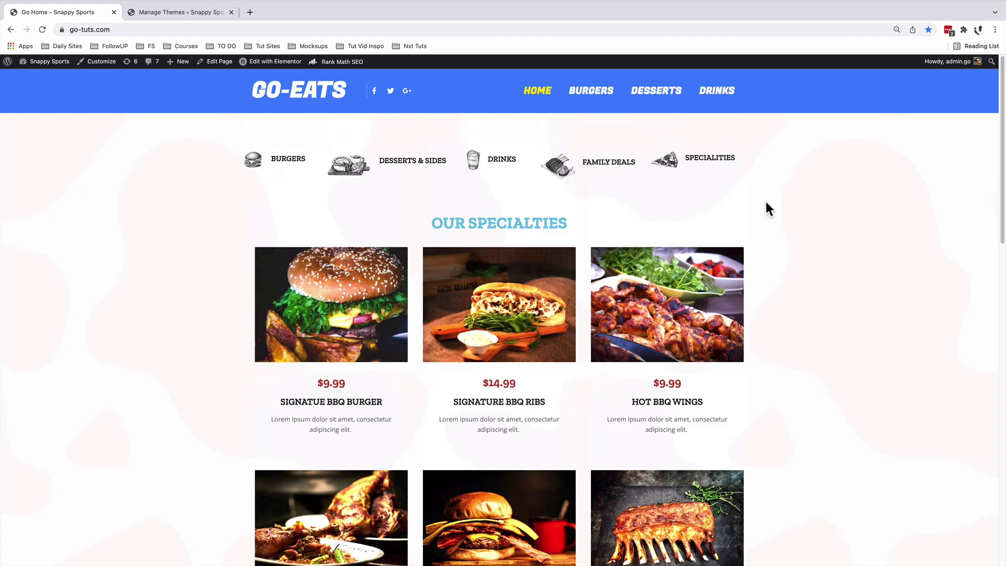
pyautogui.scroll(-5, 780, 217)
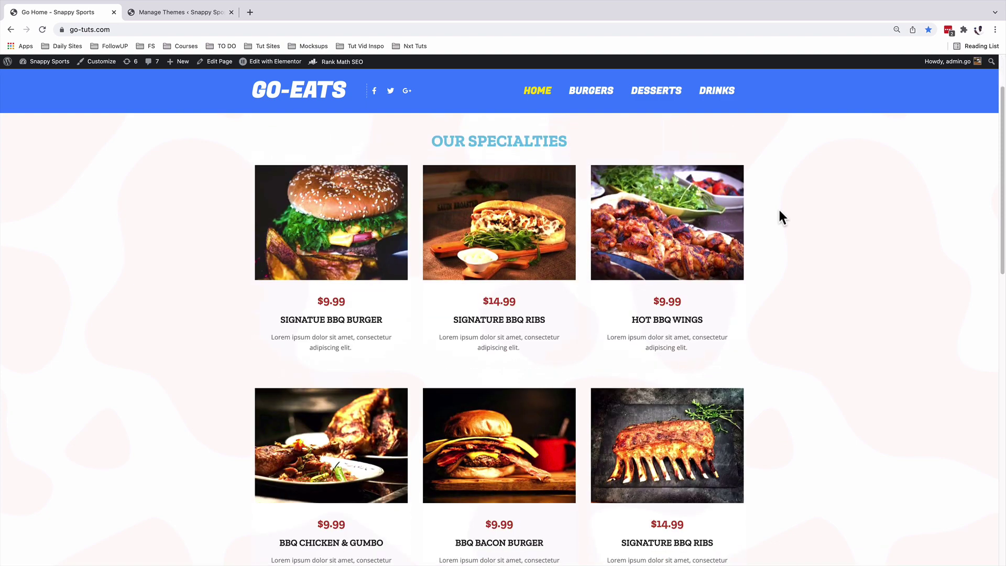
pyautogui.scroll(-1, 780, 217)
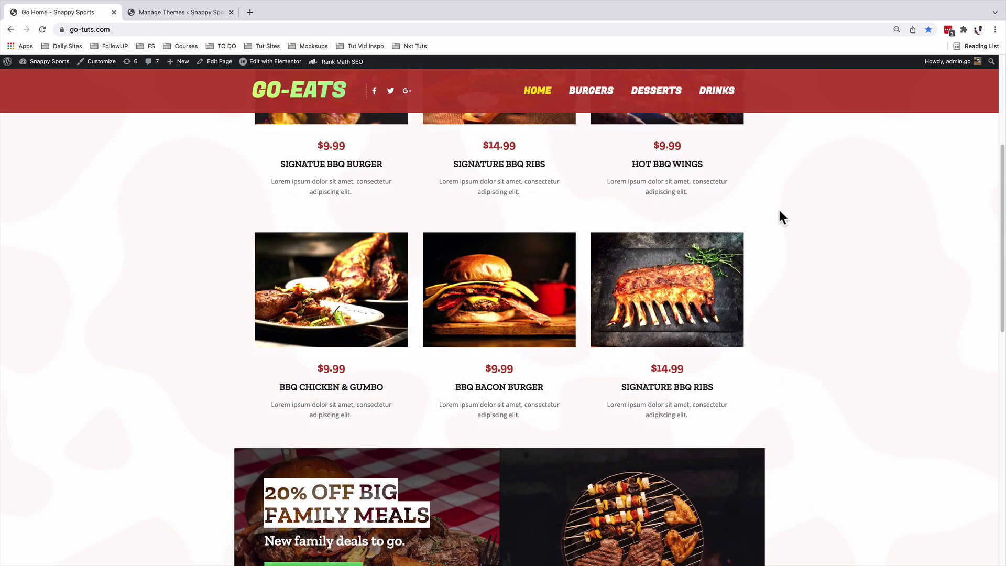
pyautogui.scroll(-4, 780, 216)
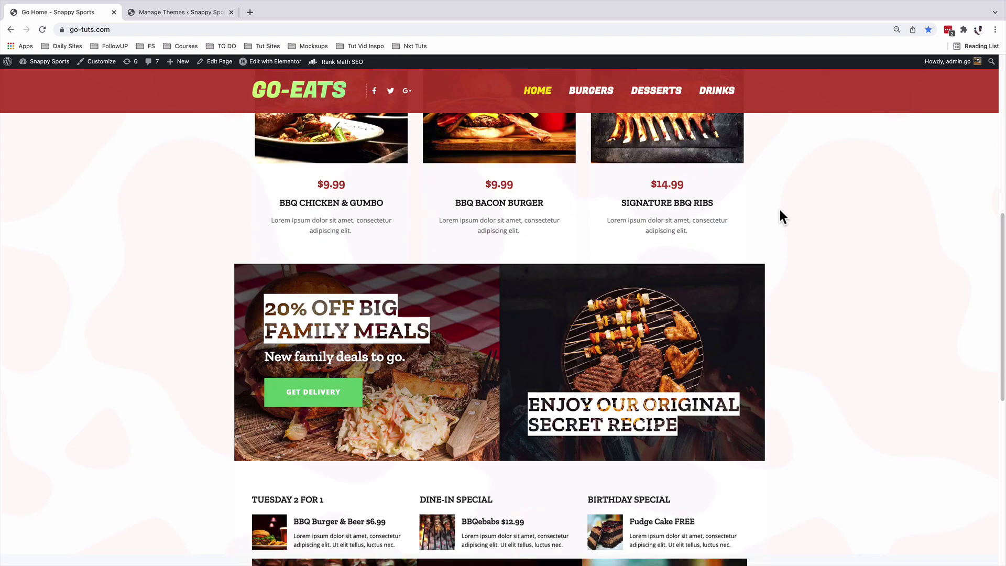
pyautogui.scroll(9, 780, 217)
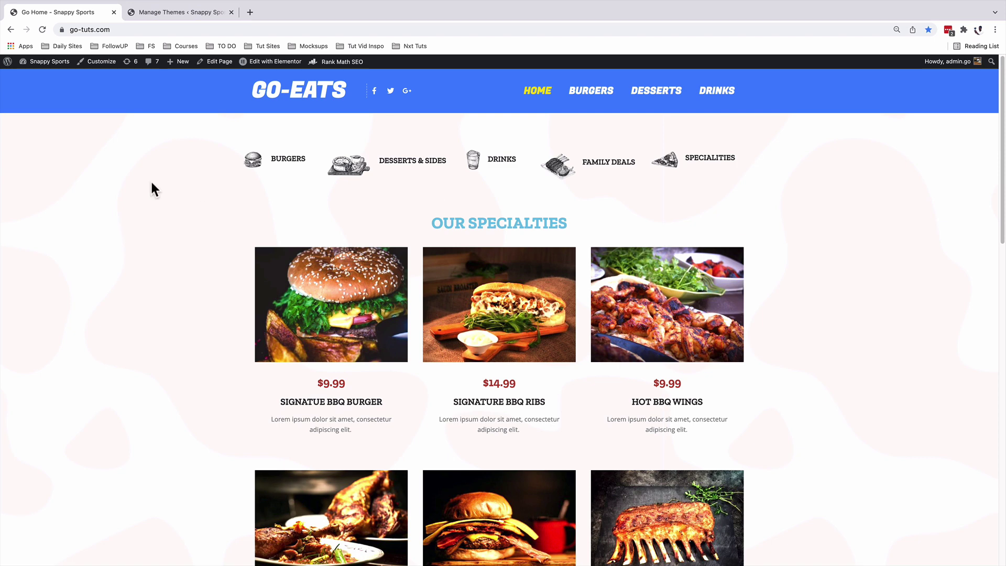
# Create a new header template in the Elementor Theme Builder and dismiss the block library
pyautogui.click(157, 11)
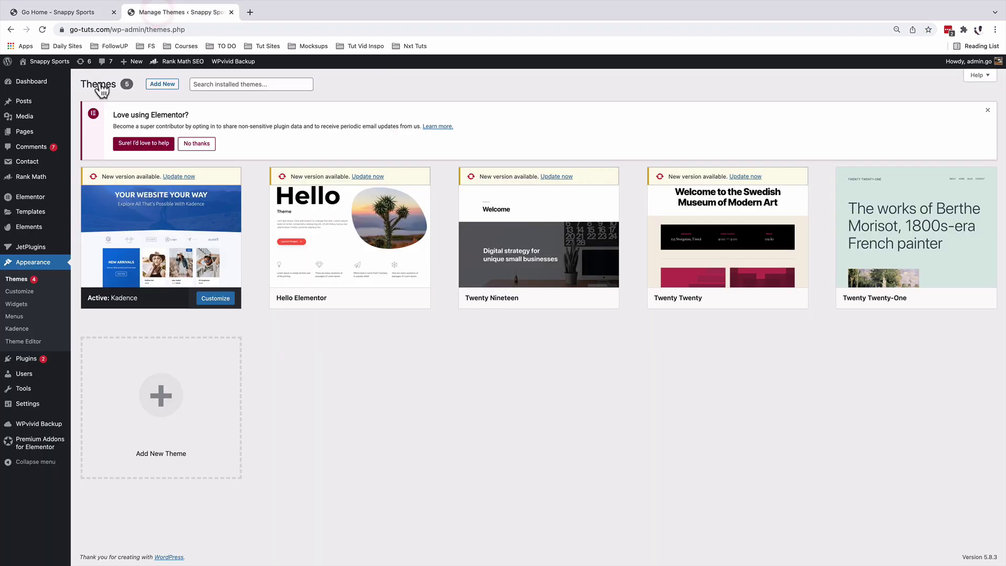
pyautogui.moveTo(7, 235)
pyautogui.moveTo(20, 206)
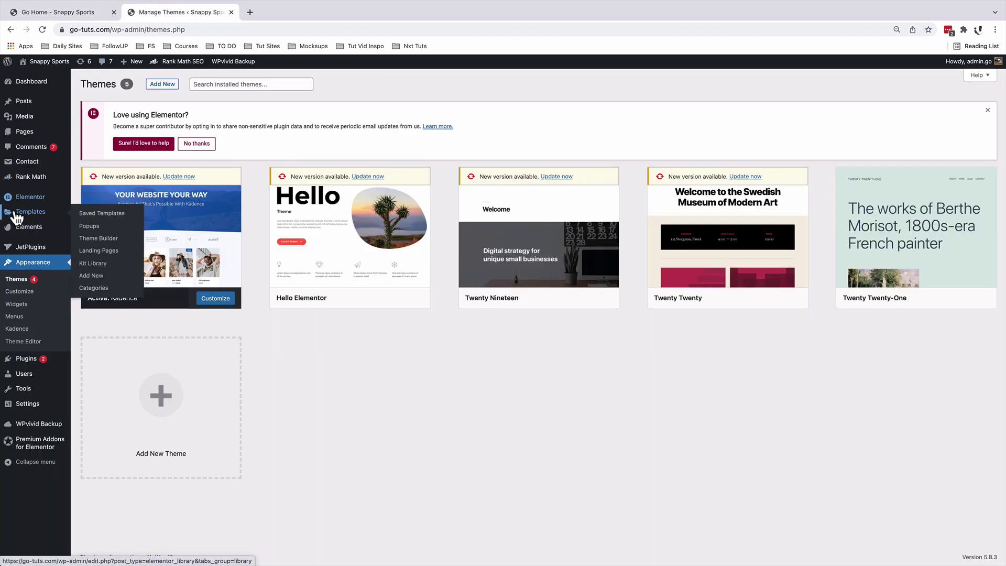
pyautogui.click(106, 244)
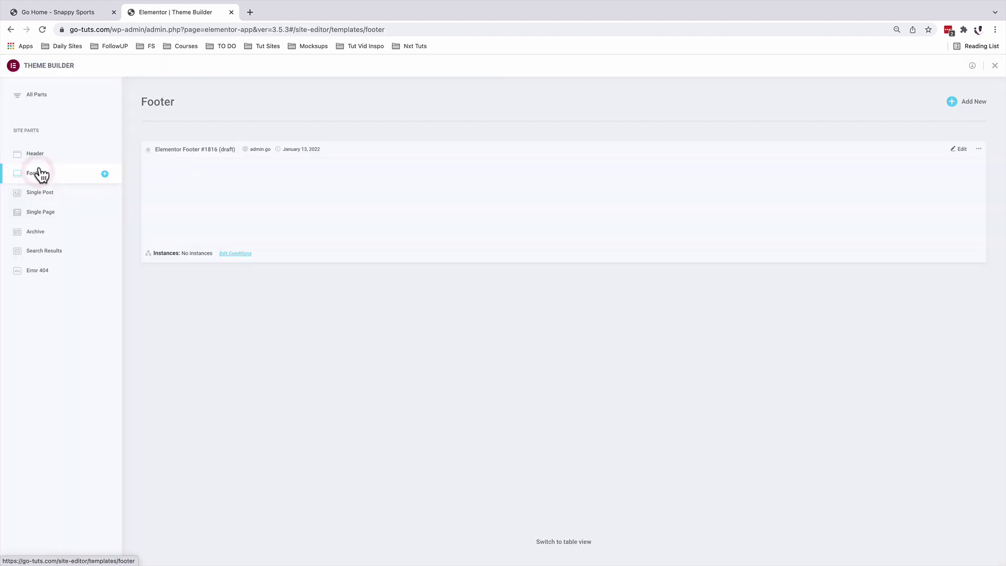
pyautogui.click(38, 159)
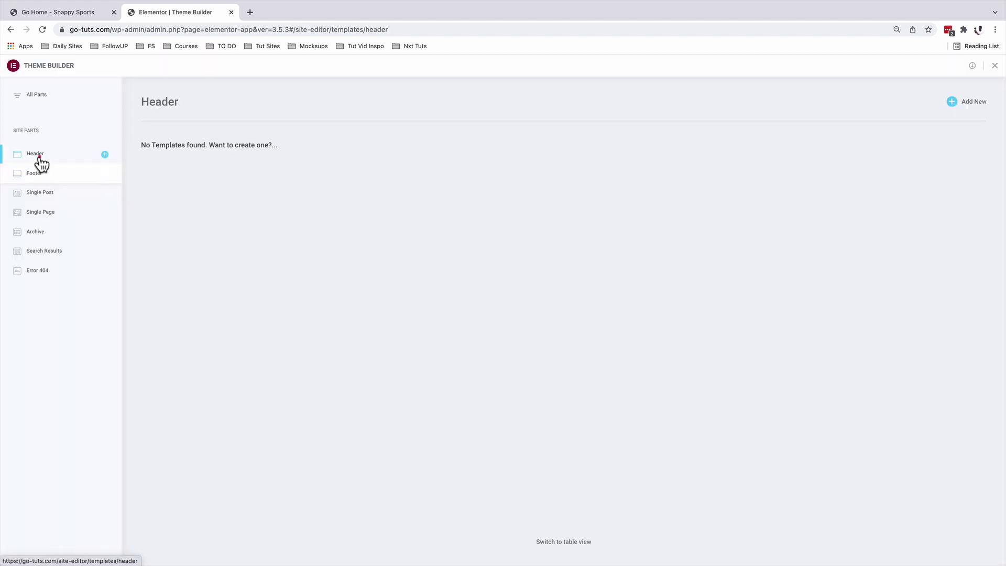
pyautogui.click(971, 110)
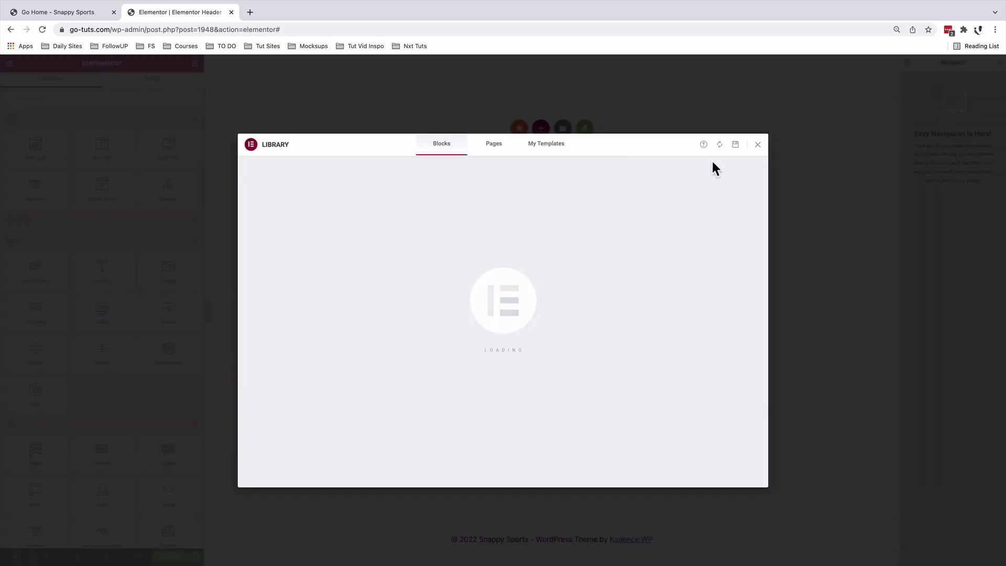
pyautogui.click(757, 147)
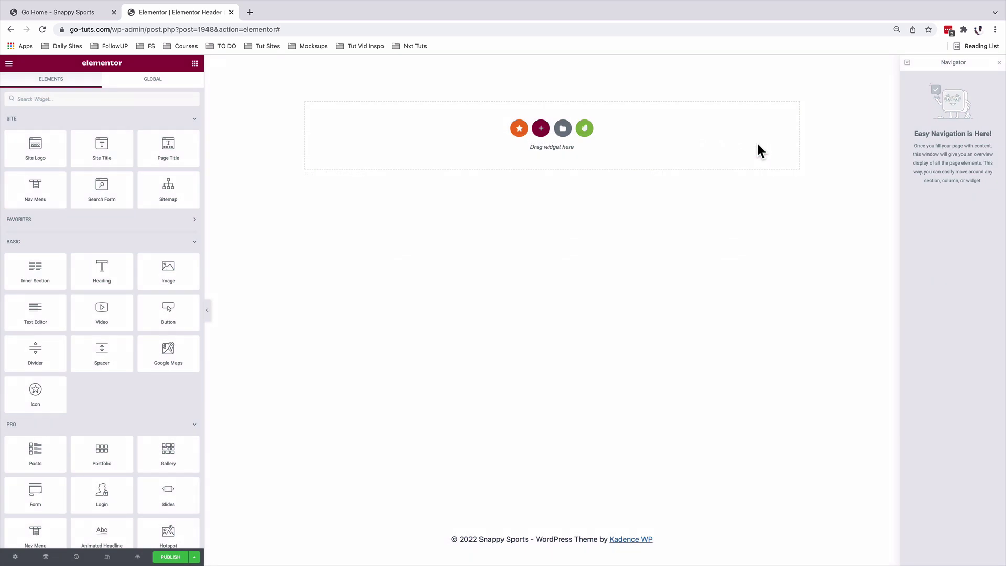
# Add a section with three equal columns and set its minimum height to 100 px
pyautogui.click(541, 127)
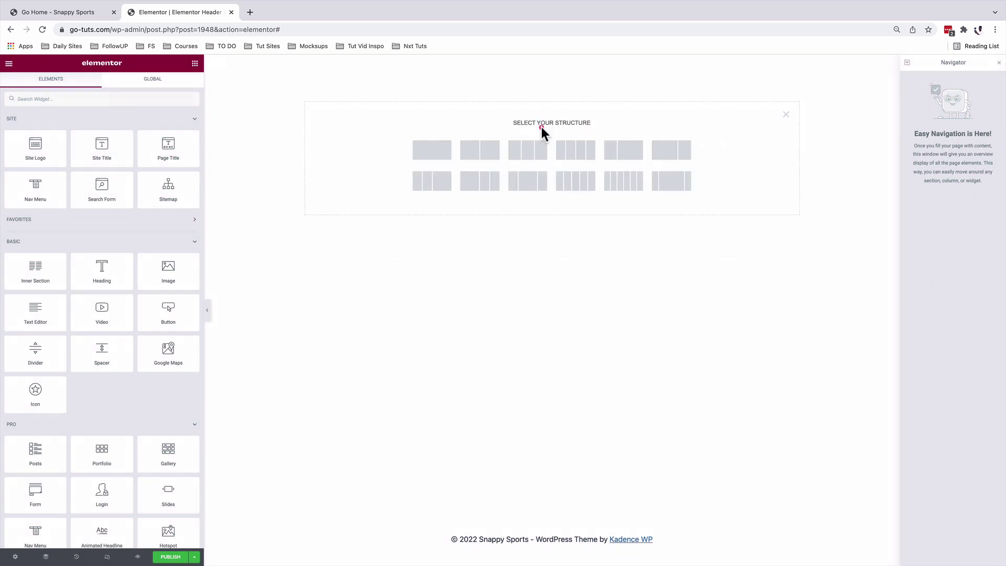
pyautogui.click(529, 153)
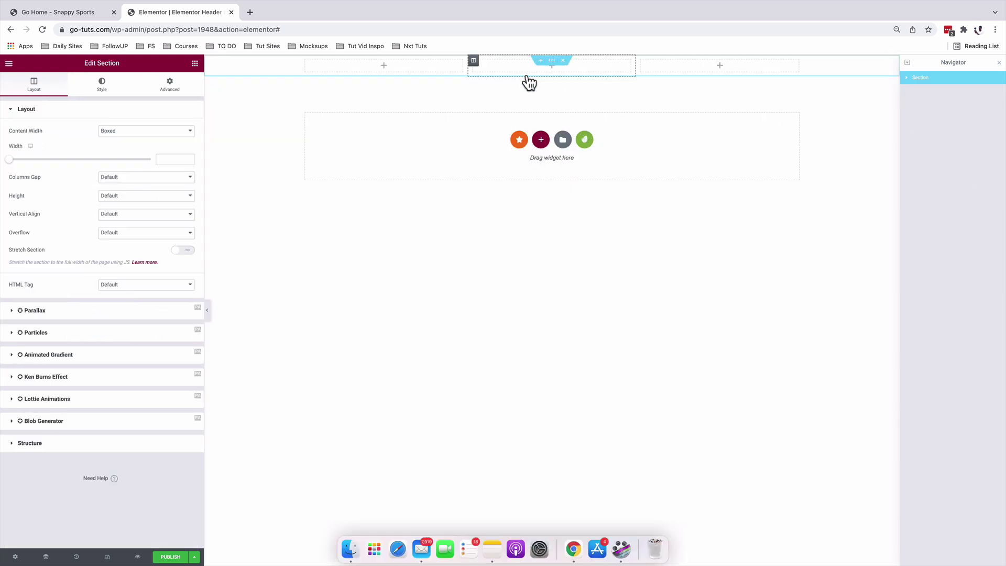
pyautogui.click(126, 203)
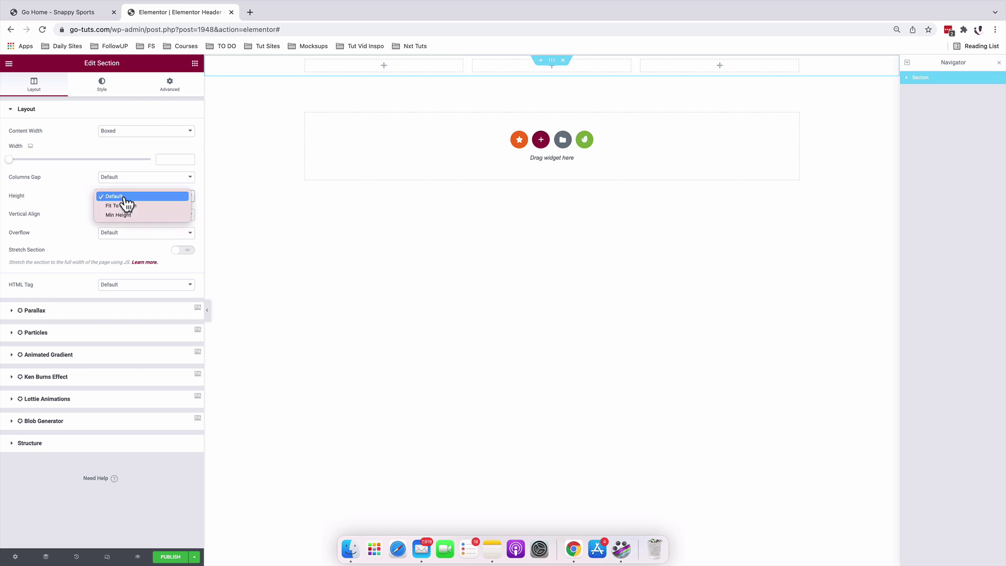
pyautogui.click(127, 216)
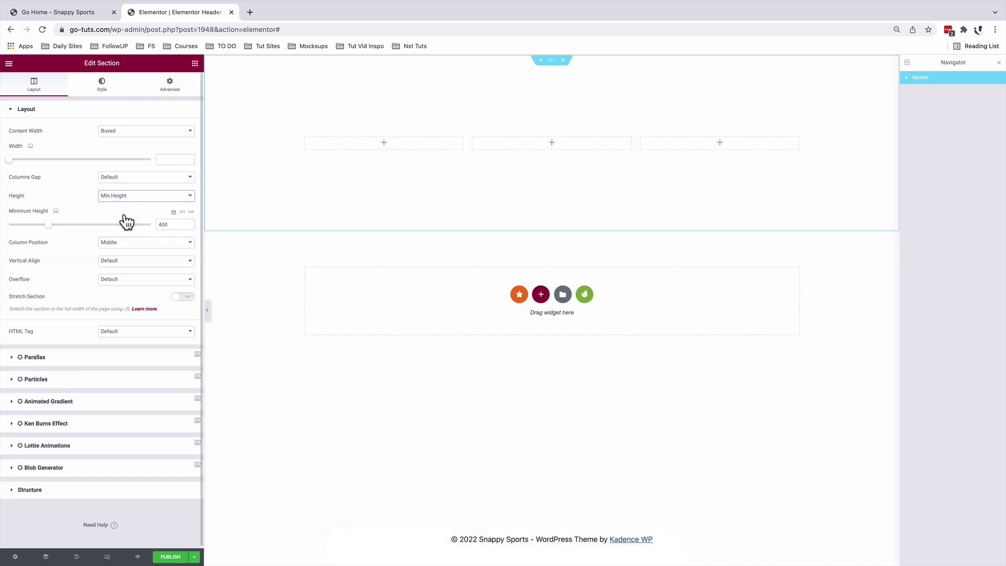
pyautogui.click(162, 224)
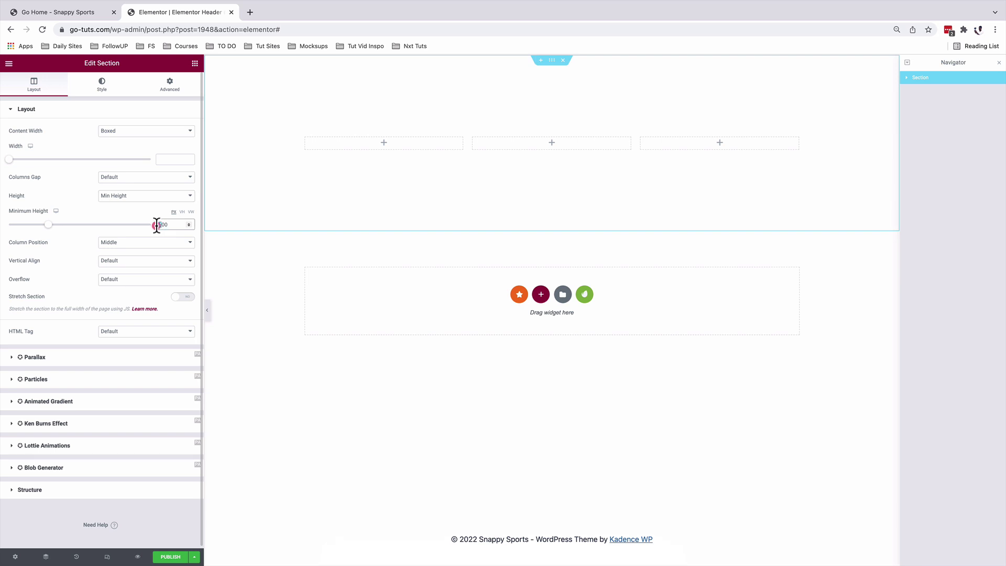
pyautogui.press('BackSpace')
pyautogui.write('1')
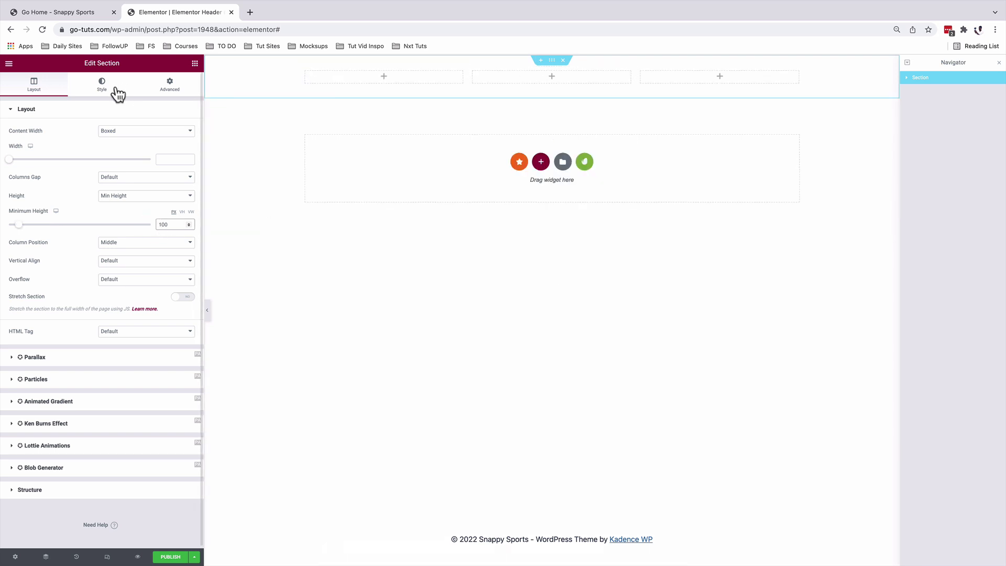
# Give the header section a classic background with the copied blue colour
pyautogui.click(103, 87)
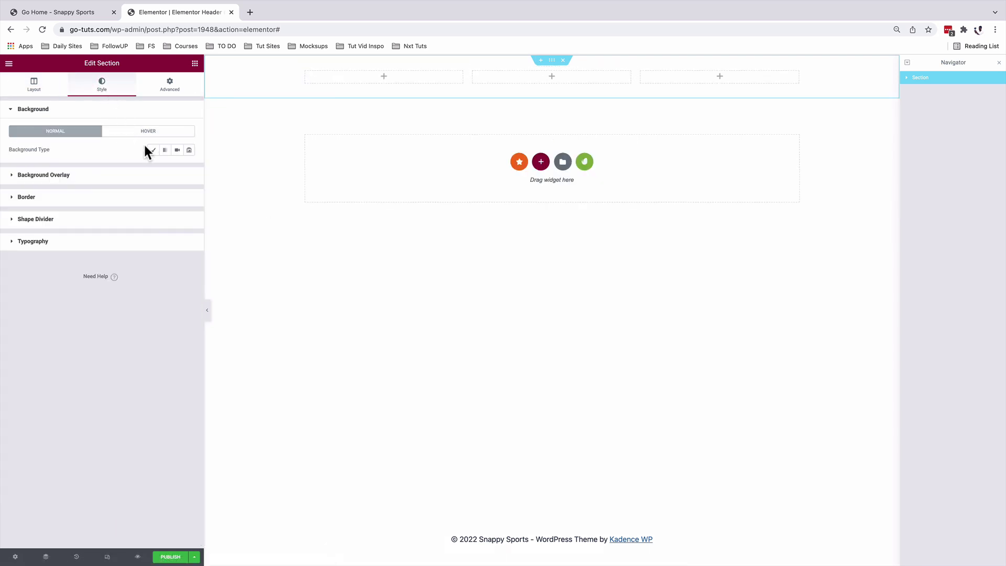
pyautogui.click(153, 151)
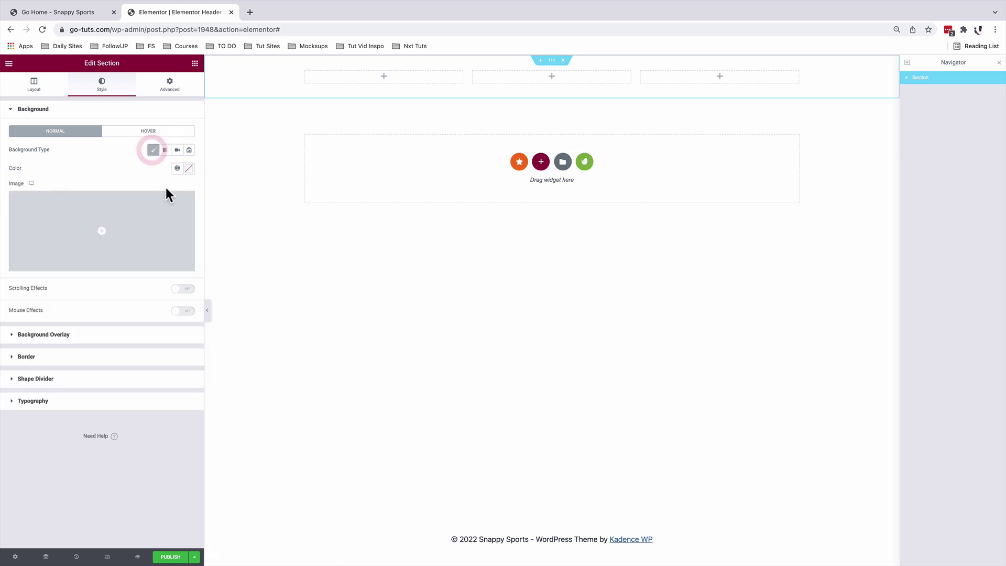
pyautogui.click(188, 168)
pyautogui.click(112, 304)
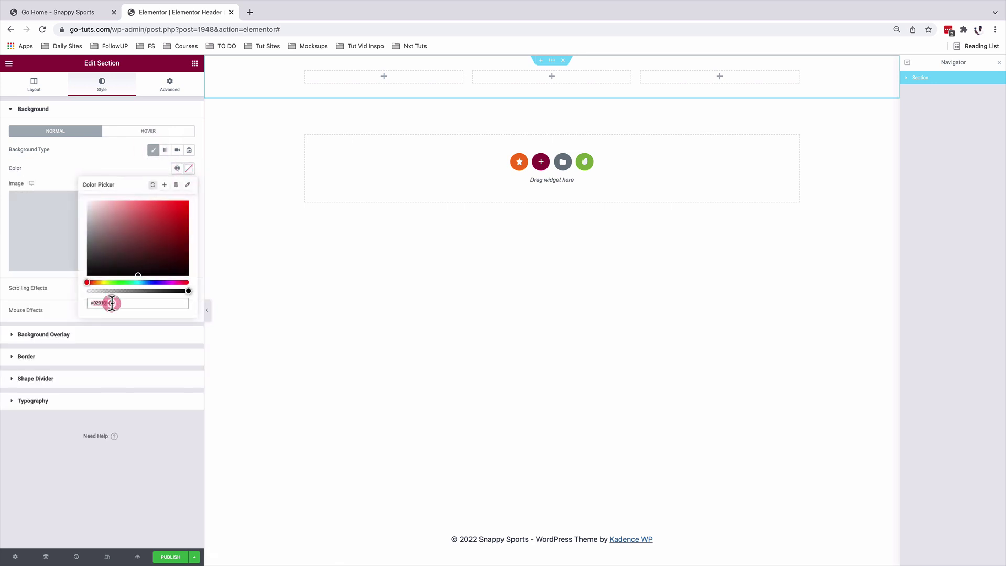
pyautogui.hotkey('ctrl', 'v')
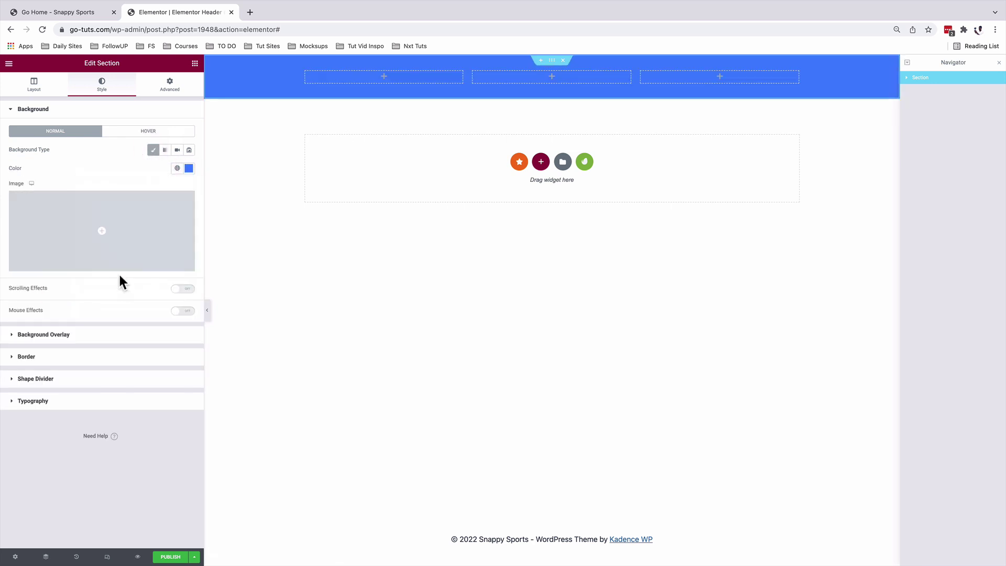
# Add a Heading widget with the title "Go-Eats" to the header's first column
pyautogui.click(194, 64)
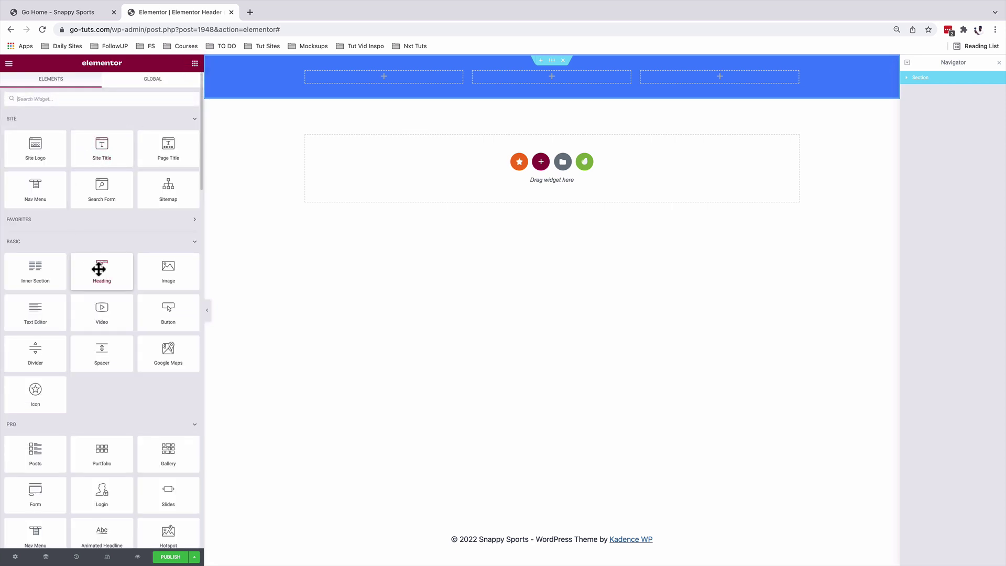
pyautogui.moveTo(100, 269); pyautogui.dragTo(339, 75)
pyautogui.write('Go-Eats')
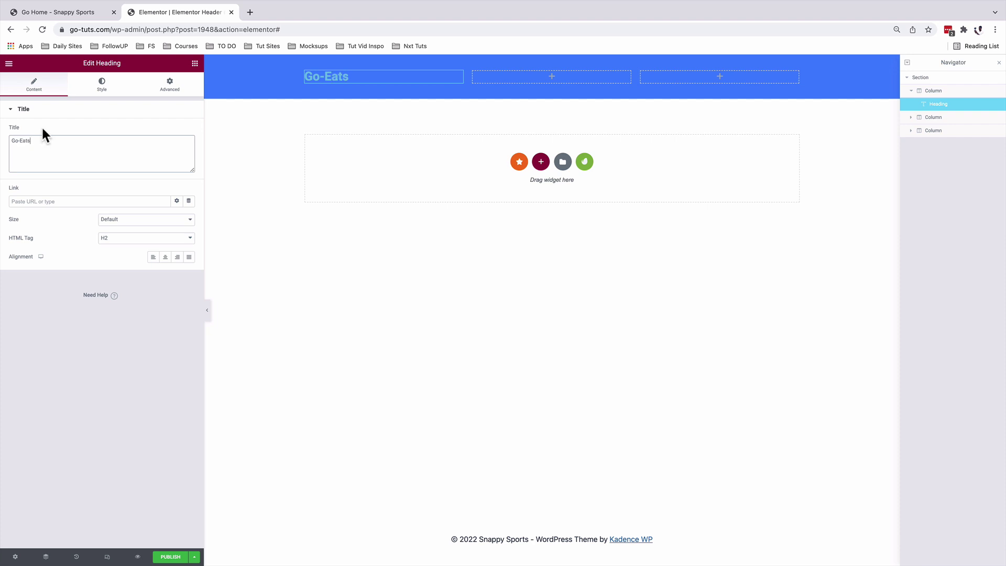
# Find the Social Icons widget and place it in the header's second column
pyautogui.click(195, 65)
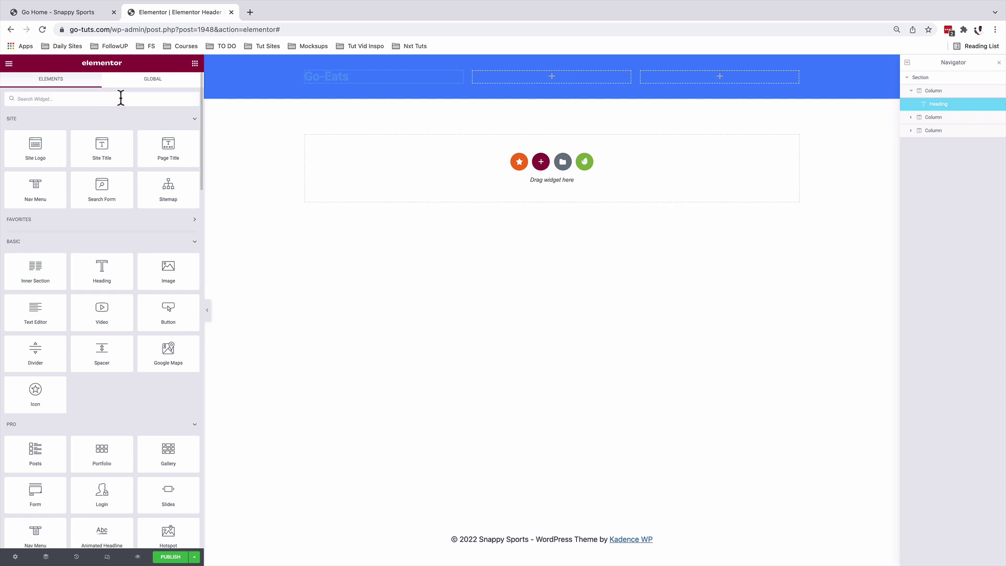
pyautogui.write('soci')
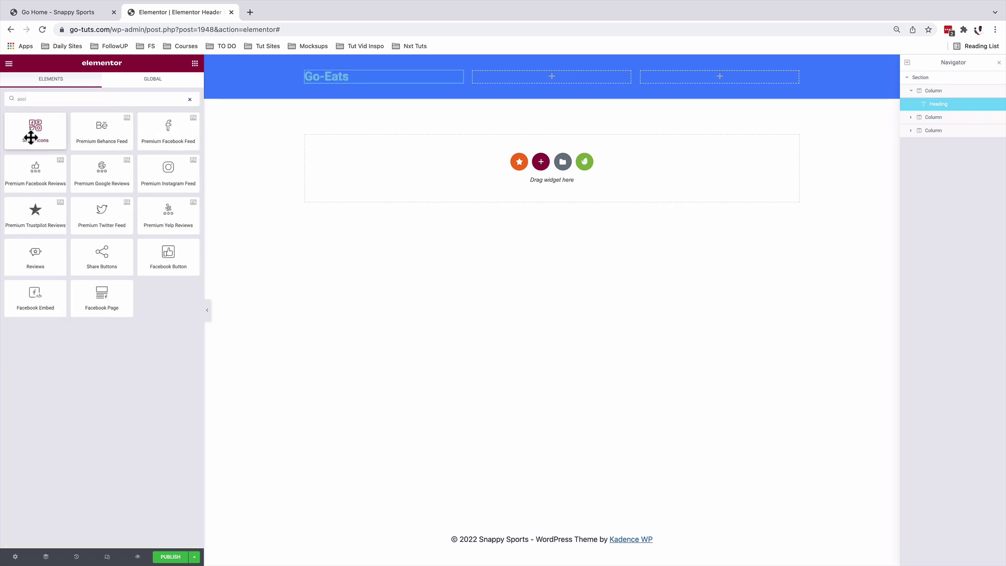
pyautogui.moveTo(33, 136); pyautogui.dragTo(512, 76)
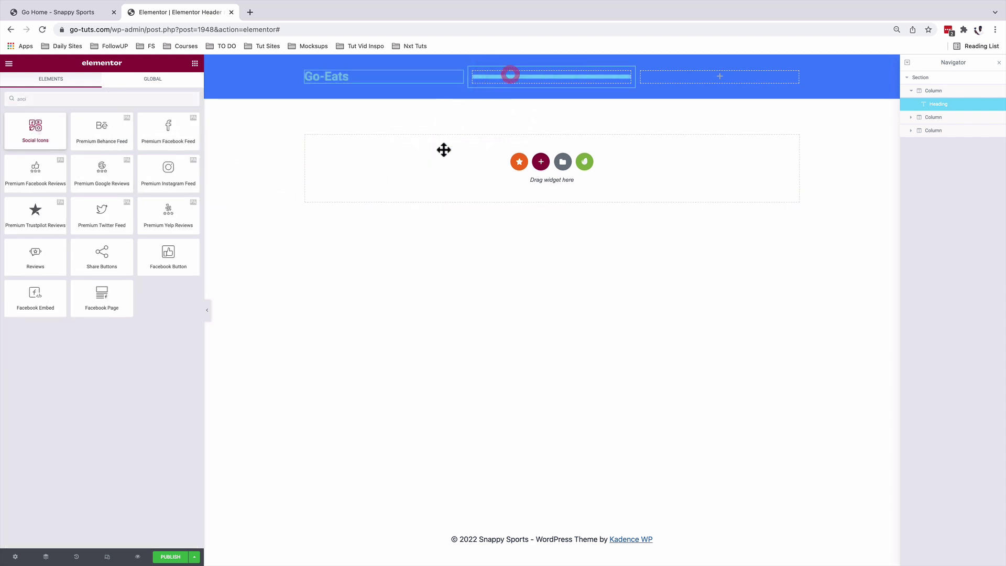
# Find the Nav Menu widget and place it in the header's third column
pyautogui.click(194, 66)
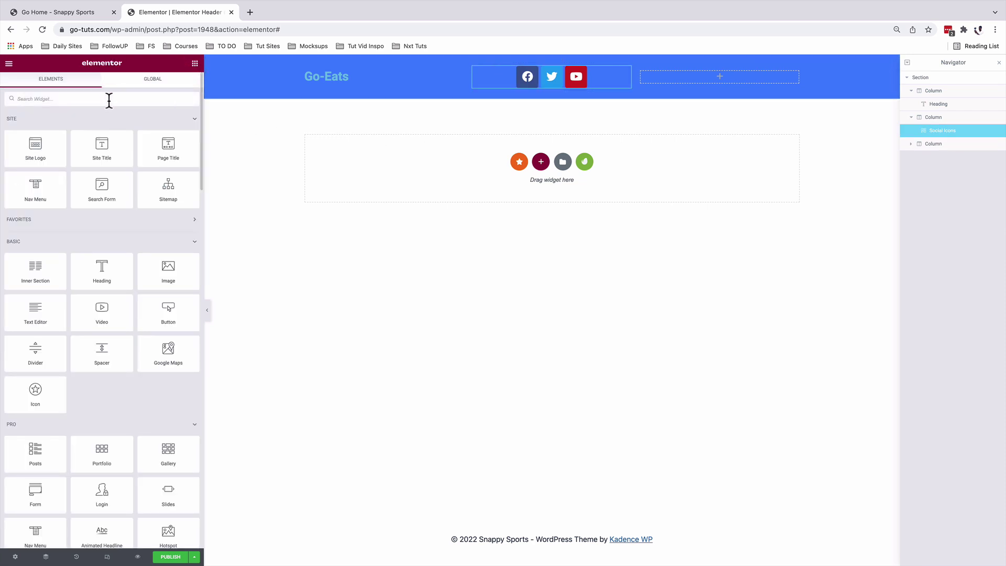
pyautogui.write('me')
pyautogui.press('BackSpace')
pyautogui.press('BackSpace')
# Set the Go-Eats heading's HTML tag to H1
pyautogui.click(459, 79)
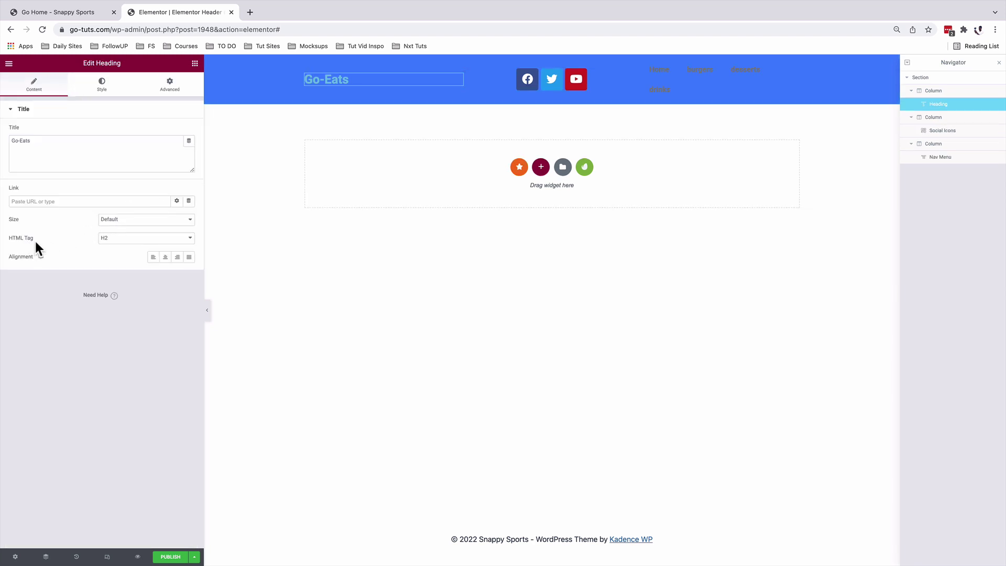
pyautogui.click(116, 240)
pyautogui.click(115, 229)
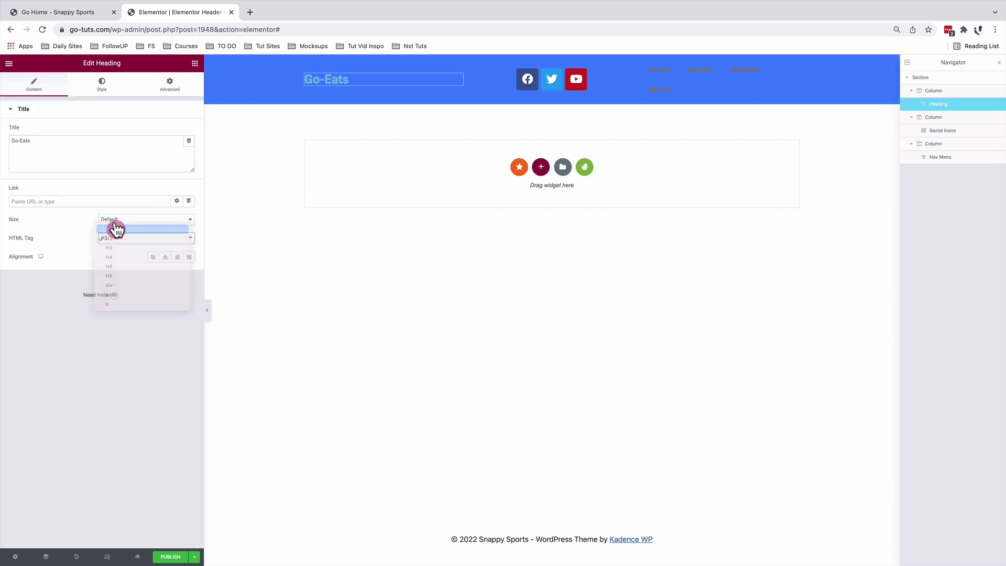
# Change the Go-Eats heading's text colour to white
pyautogui.click(101, 85)
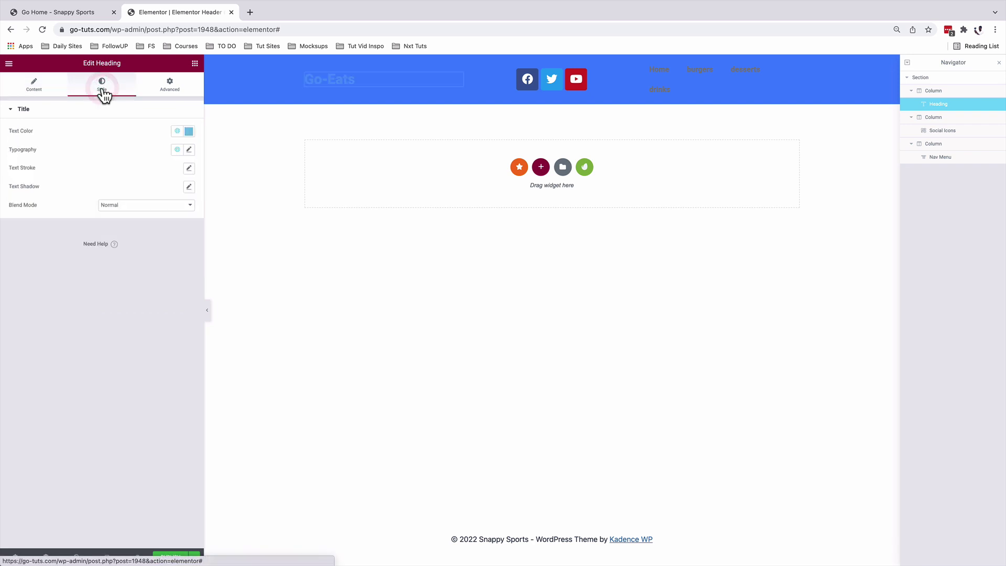
pyautogui.click(189, 132)
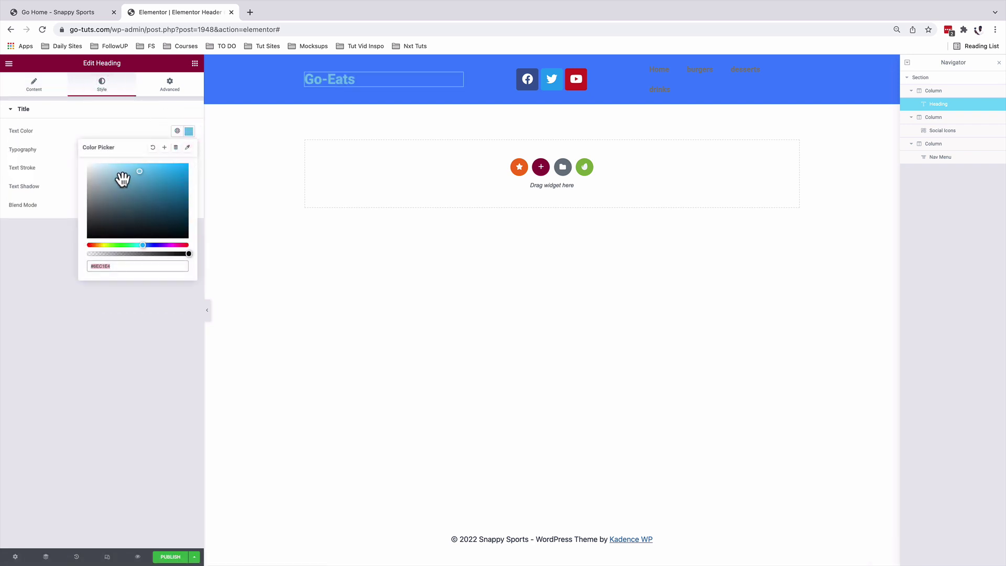
pyautogui.moveTo(128, 173); pyautogui.dragTo(67, 164)
pyautogui.click(60, 247)
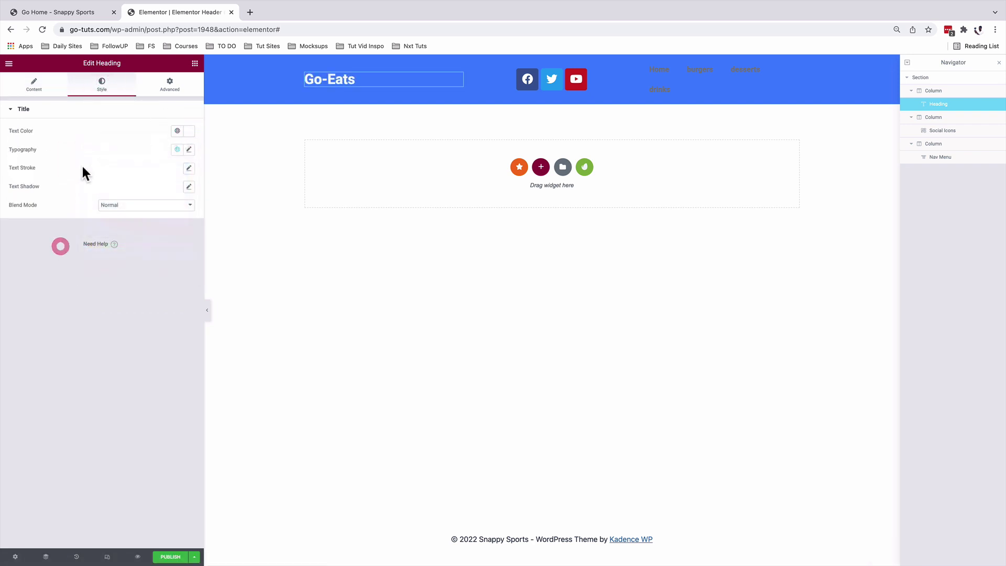
# Set the Go-Eats heading's font family to Fugaz One
pyautogui.click(189, 150)
pyautogui.click(138, 189)
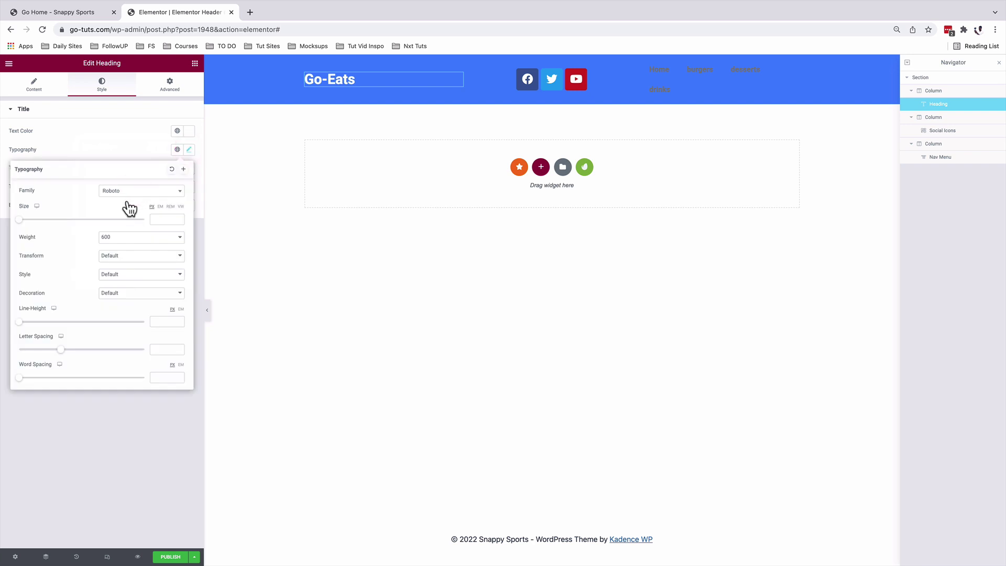
pyautogui.write('fag')
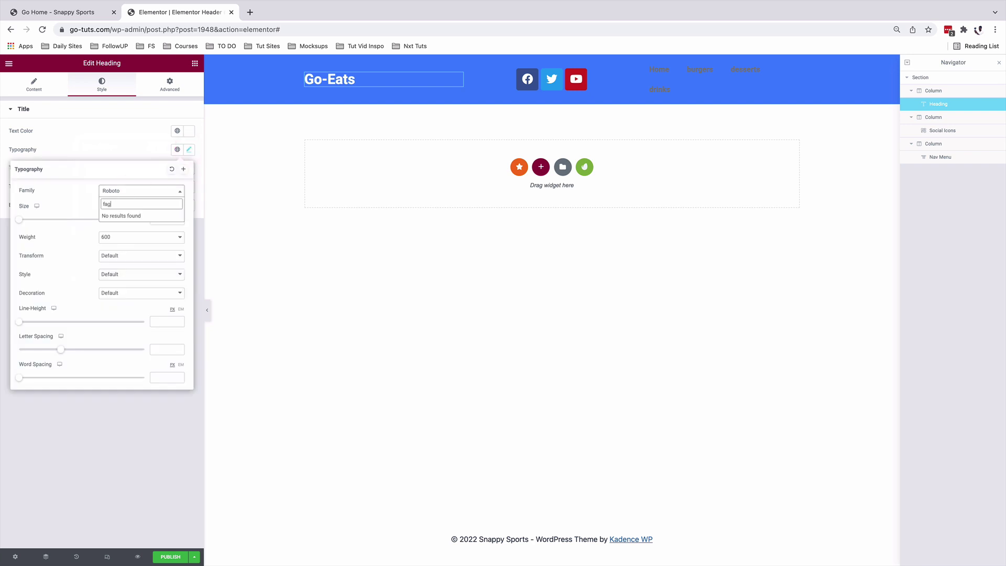
pyautogui.press('BackSpace')
pyautogui.press('BackSpace')
pyautogui.write('uga')
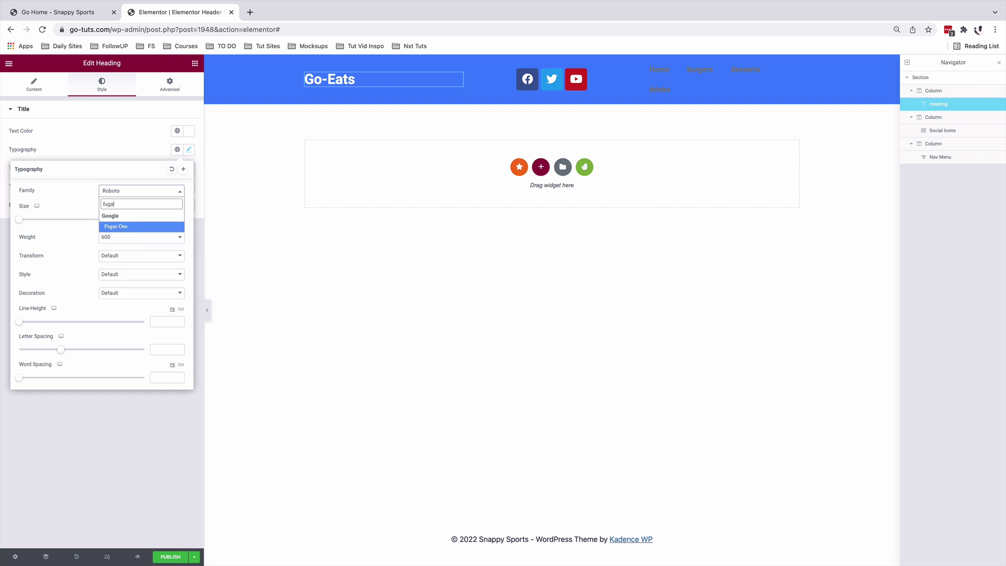
pyautogui.click(125, 226)
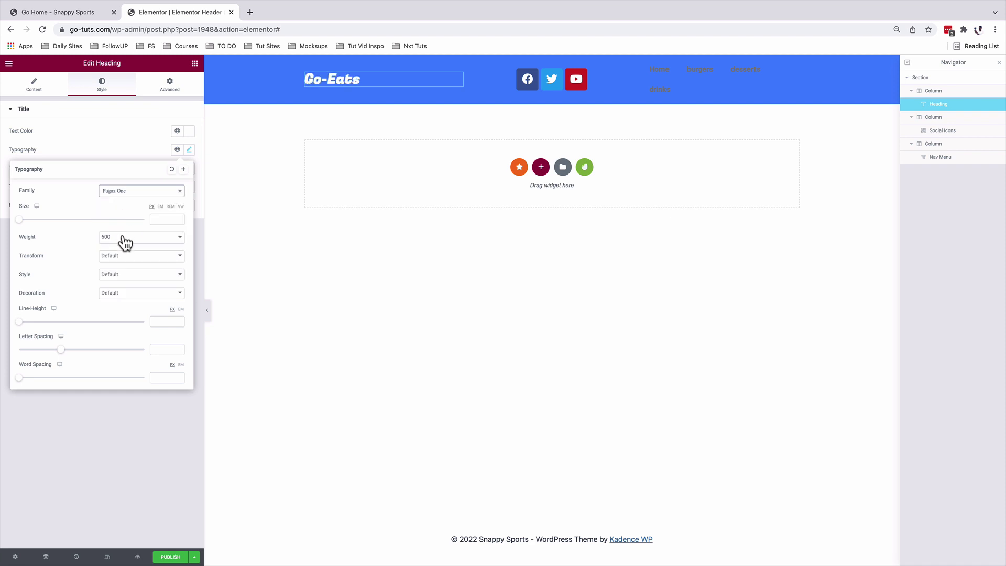
# Set the heading's typography to weight 700, uppercase and a size of 50 px
pyautogui.click(122, 238)
pyautogui.click(123, 247)
pyautogui.click(118, 256)
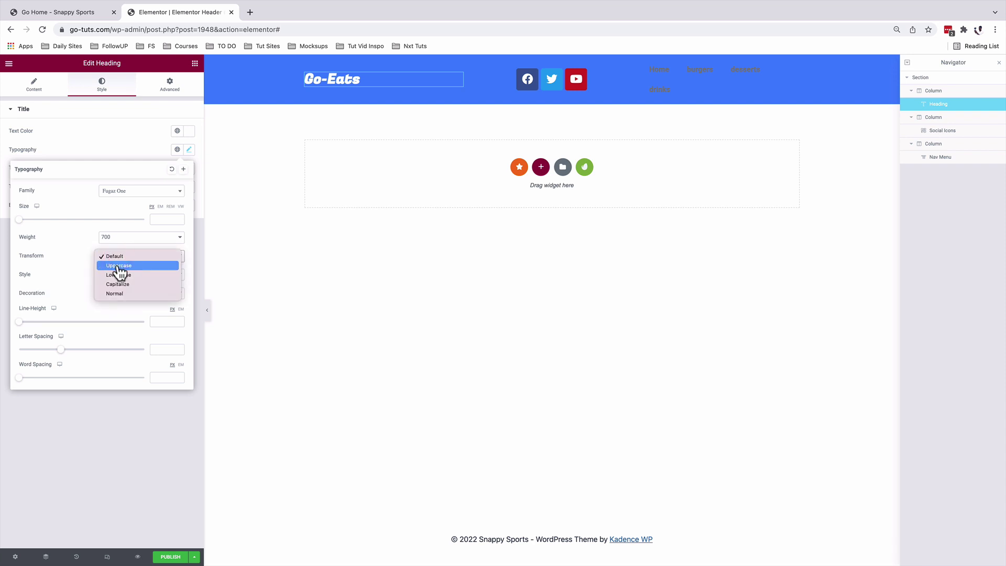
pyautogui.click(117, 265)
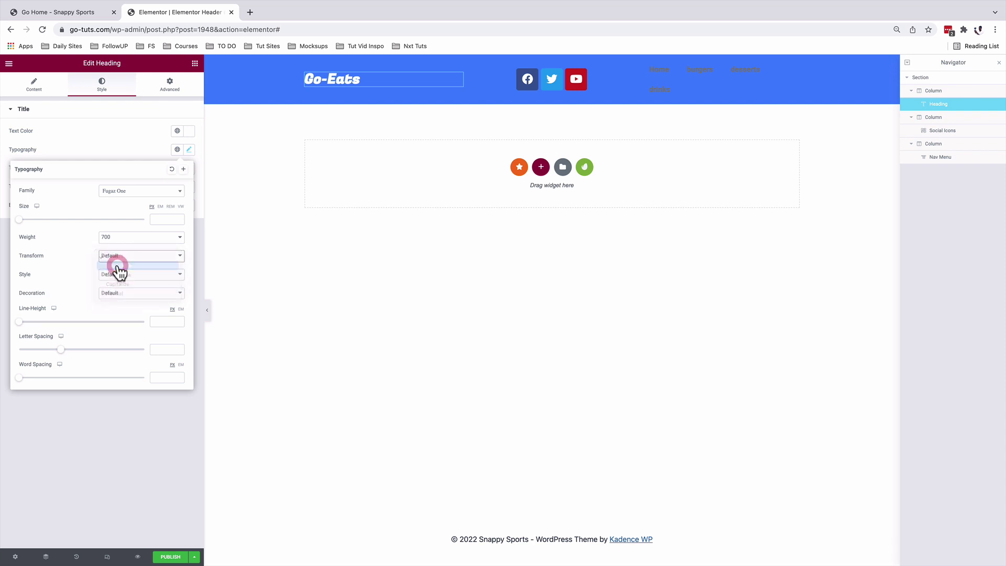
pyautogui.click(158, 218)
pyautogui.write('50')
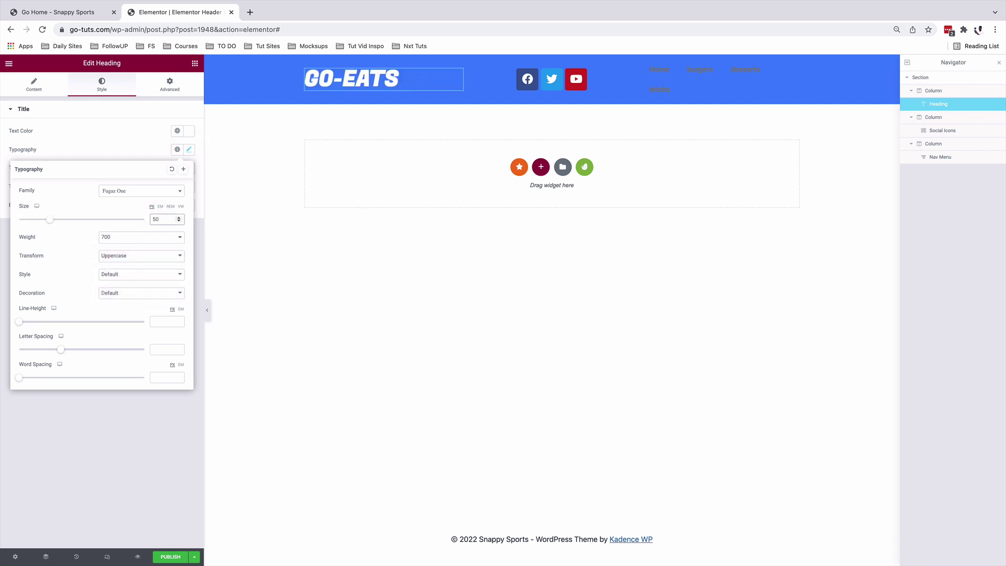
pyautogui.click(257, 327)
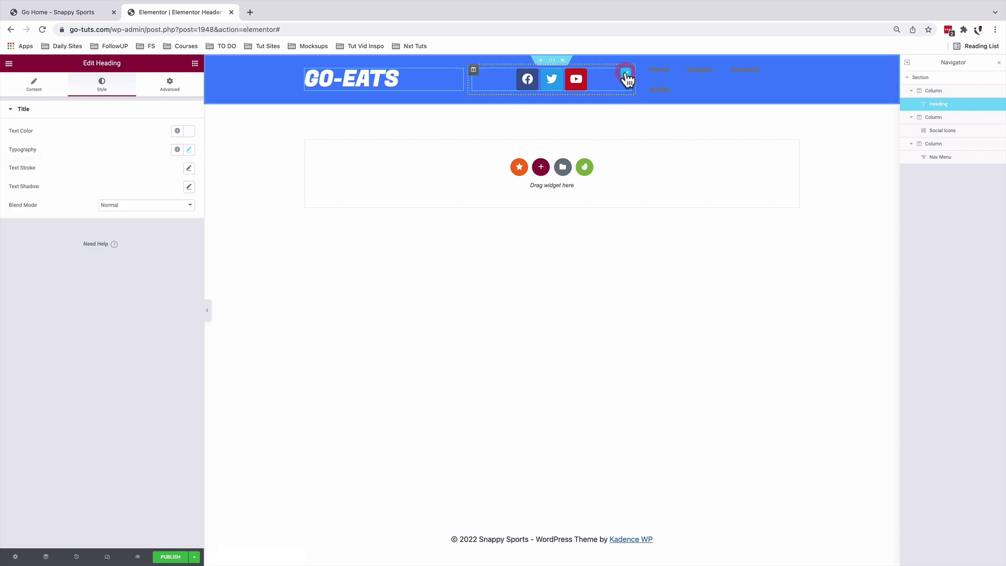
# Set the Social Icons widget's icon size to 15 and switch its icon colour option to Custom
pyautogui.click(628, 79)
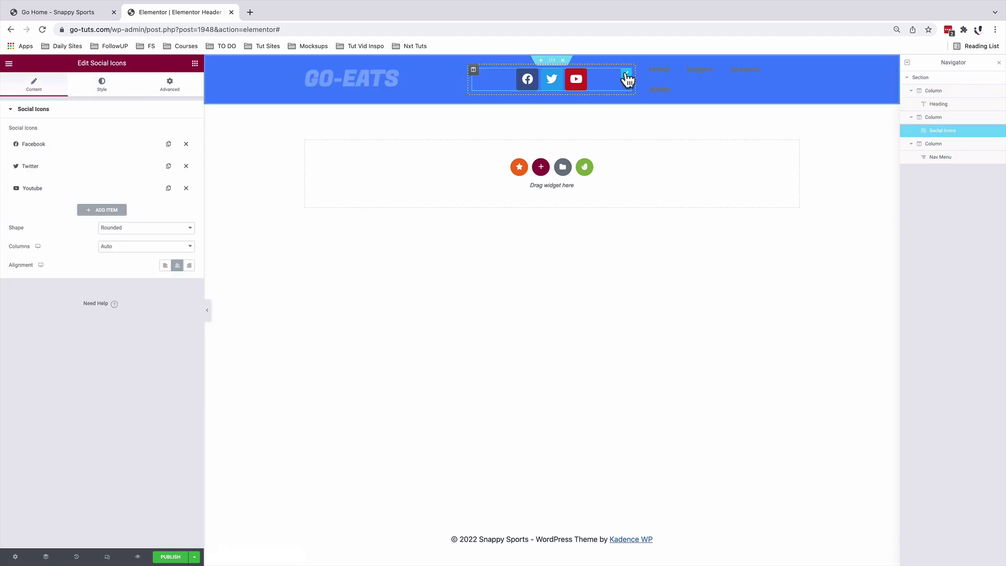
pyautogui.click(102, 85)
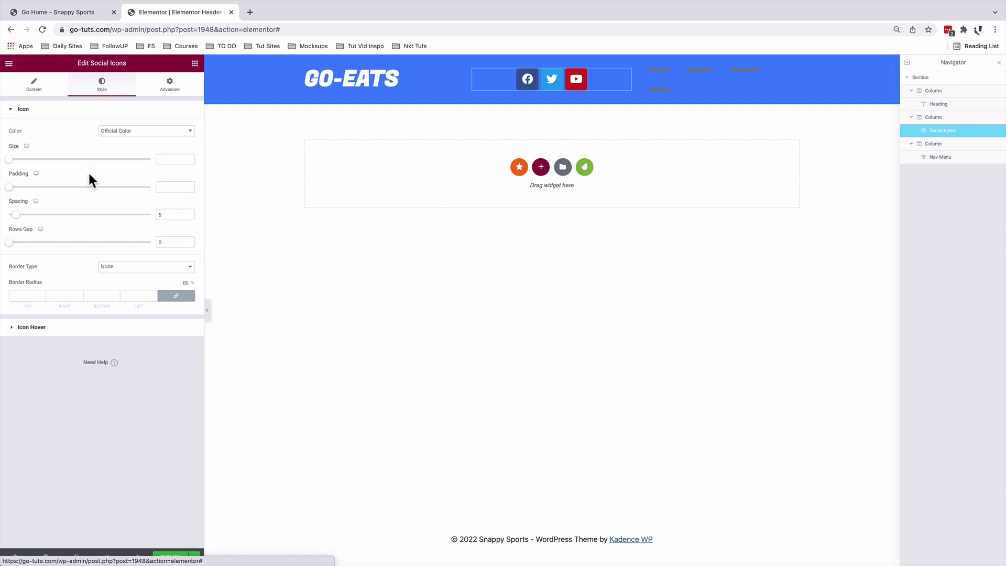
pyautogui.click(165, 160)
pyautogui.write('15')
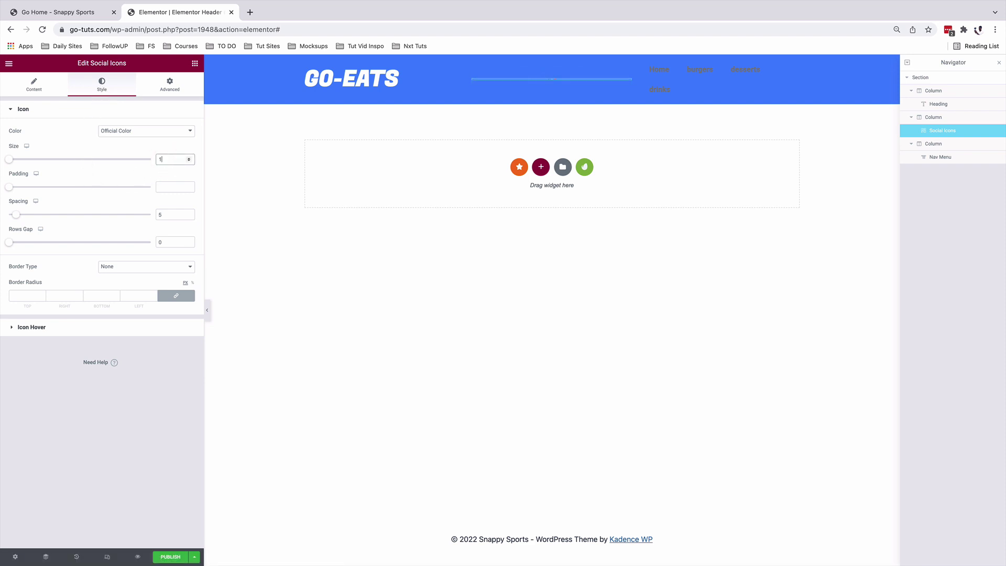
pyautogui.click(120, 135)
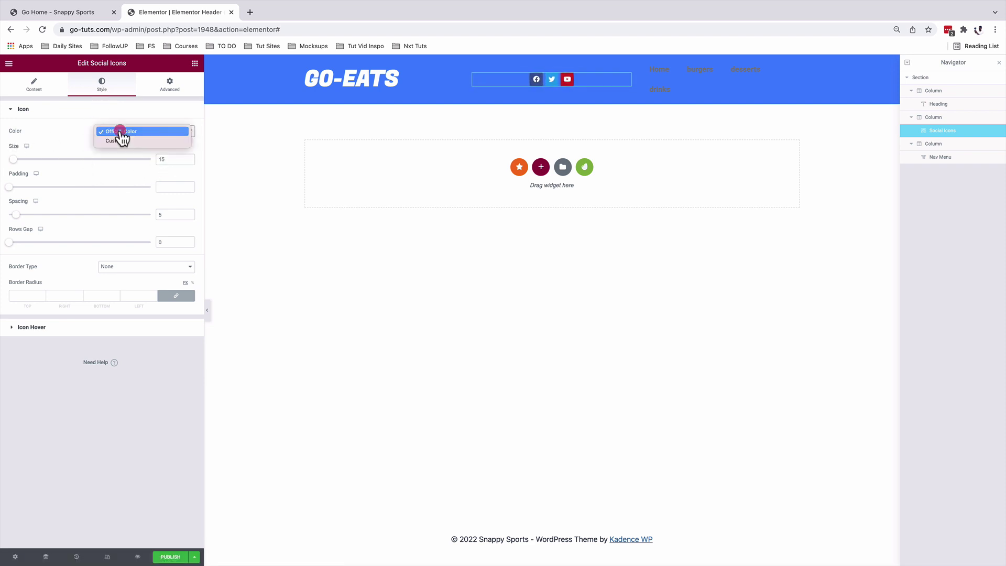
pyautogui.click(120, 140)
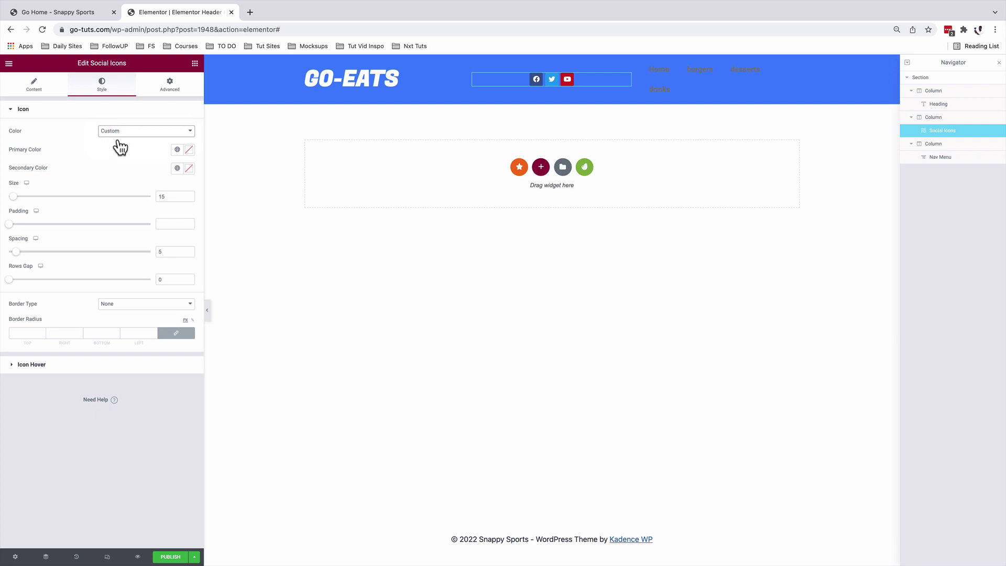
# Set the social icons' hover colours to a white primary and a black secondary, and choose a hover animation
pyautogui.click(56, 366)
pyautogui.click(189, 153)
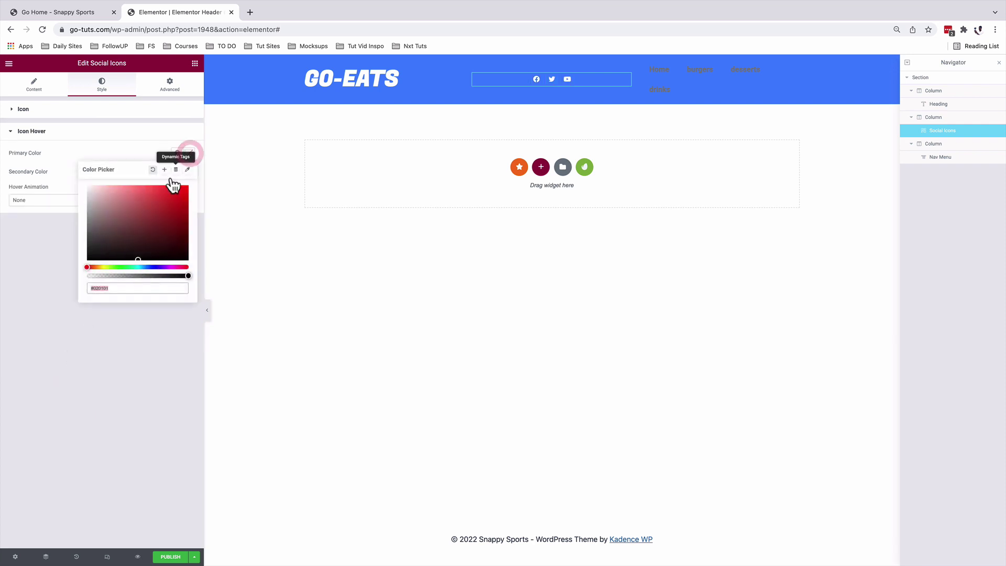
pyautogui.moveTo(103, 200); pyautogui.dragTo(62, 179)
pyautogui.click(59, 169)
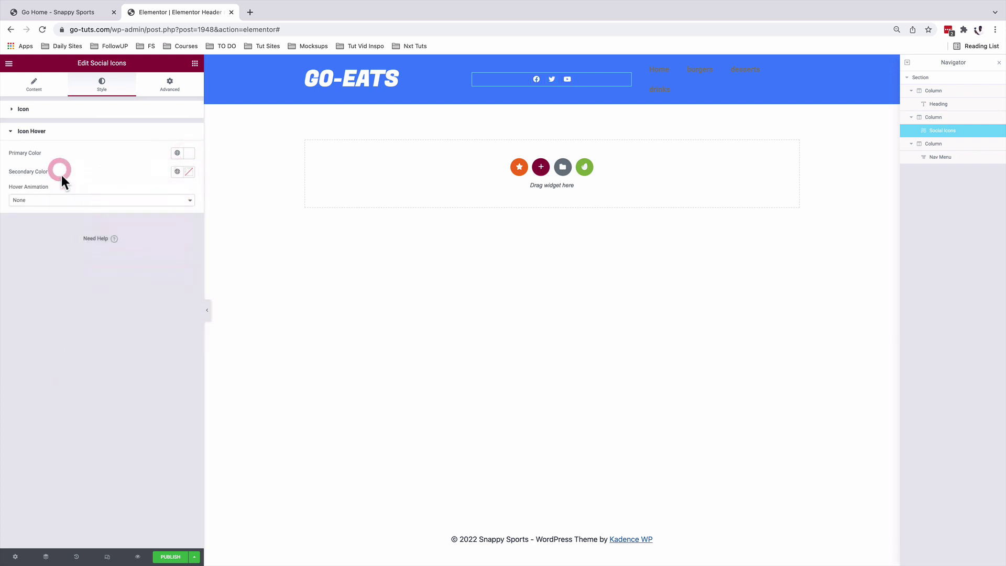
pyautogui.click(189, 172)
pyautogui.moveTo(107, 259); pyautogui.dragTo(79, 290)
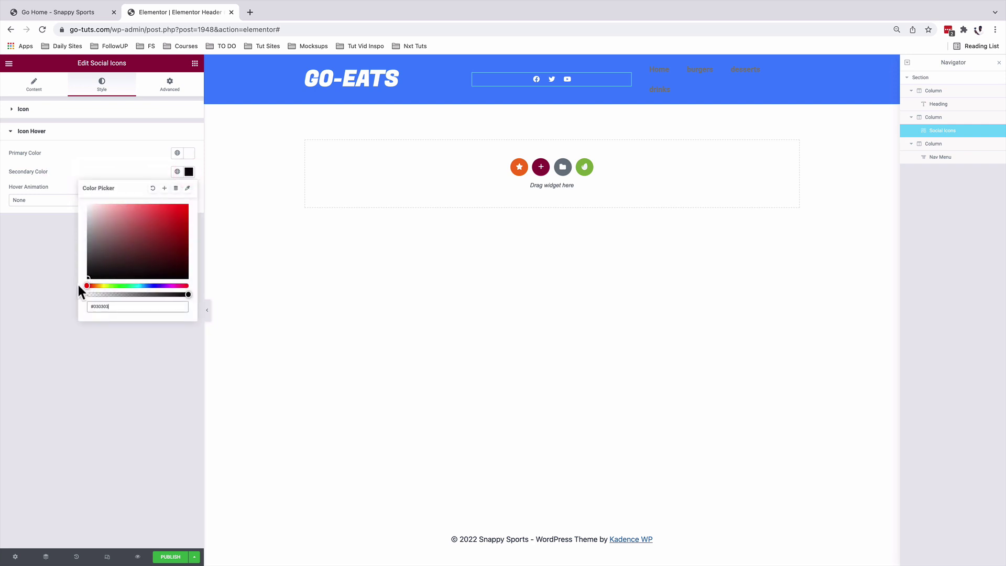
pyautogui.click(65, 288)
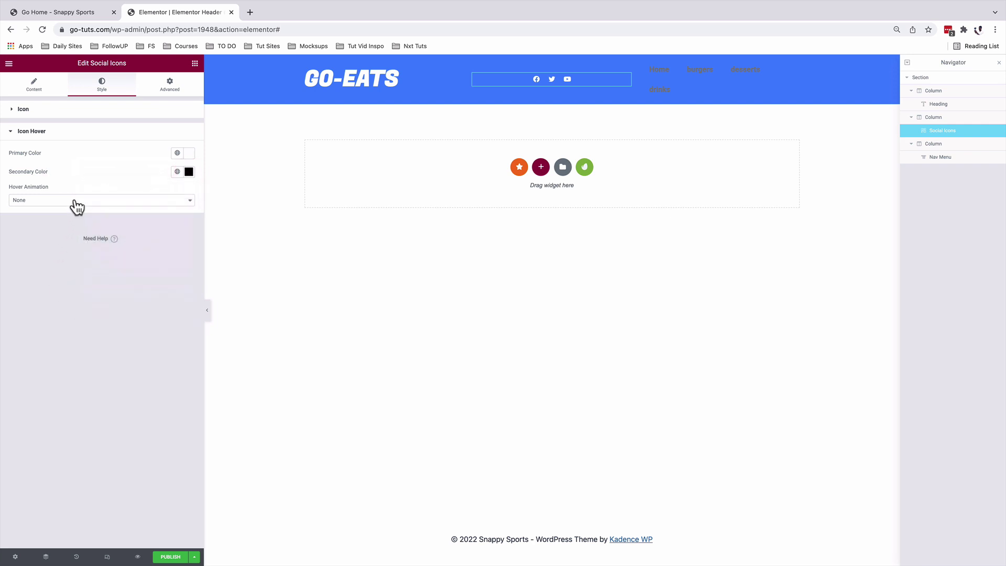
pyautogui.click(77, 202)
pyautogui.click(57, 234)
# Give the Social Icons widget a dashed, semi-transparent white border with width 1 on its left side only
pyautogui.click(176, 89)
pyautogui.click(68, 380)
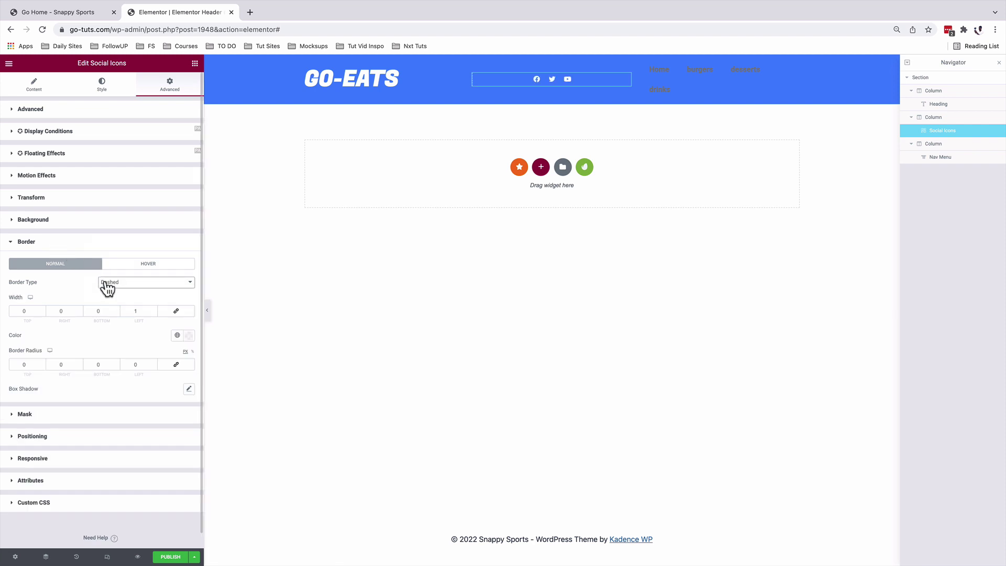
pyautogui.click(111, 287)
pyautogui.click(109, 286)
pyautogui.moveTo(139, 311); pyautogui.dragTo(126, 312)
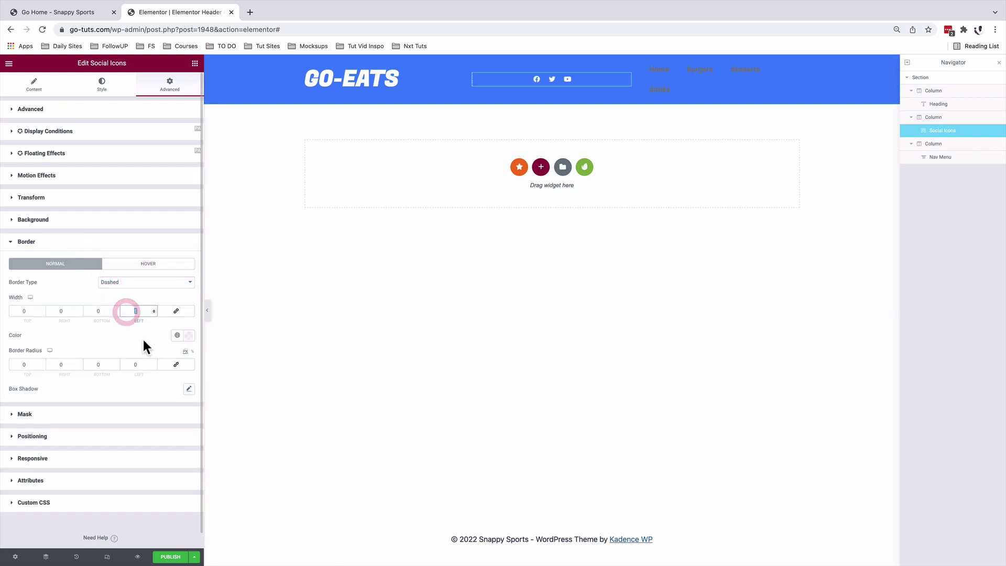
pyautogui.click(189, 336)
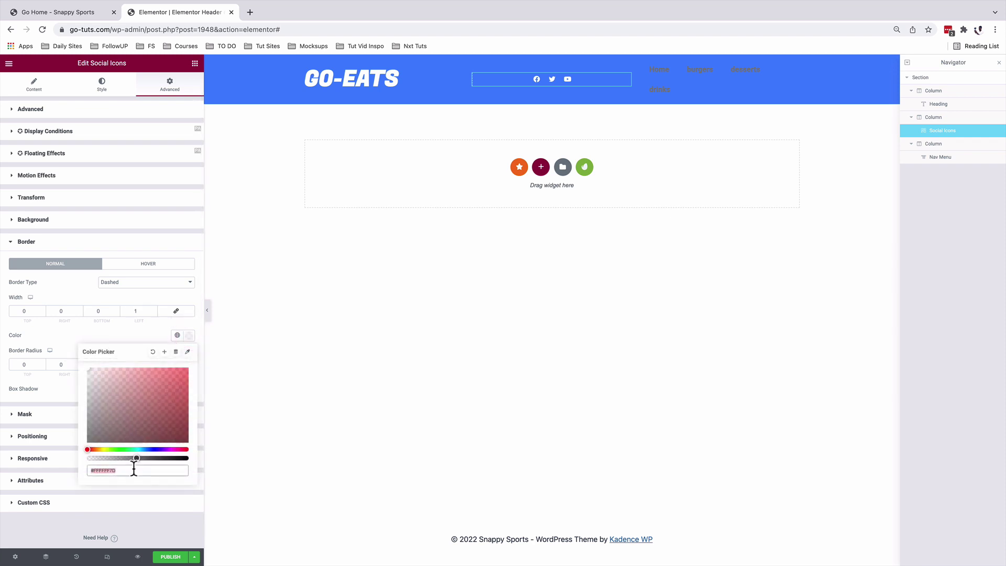
pyautogui.click(130, 327)
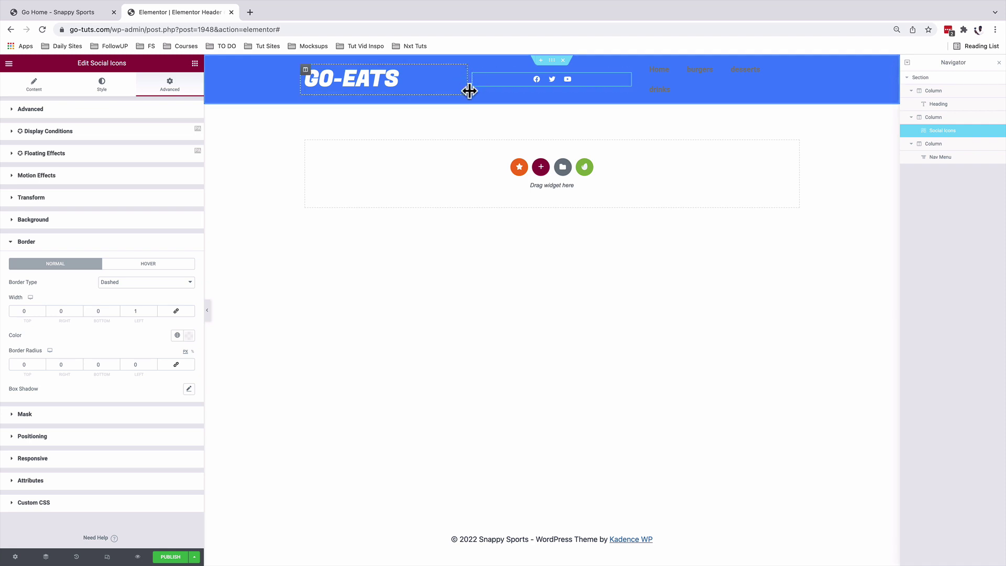
# Align the social icons to the left and set their shape to Circle
pyautogui.click(36, 92)
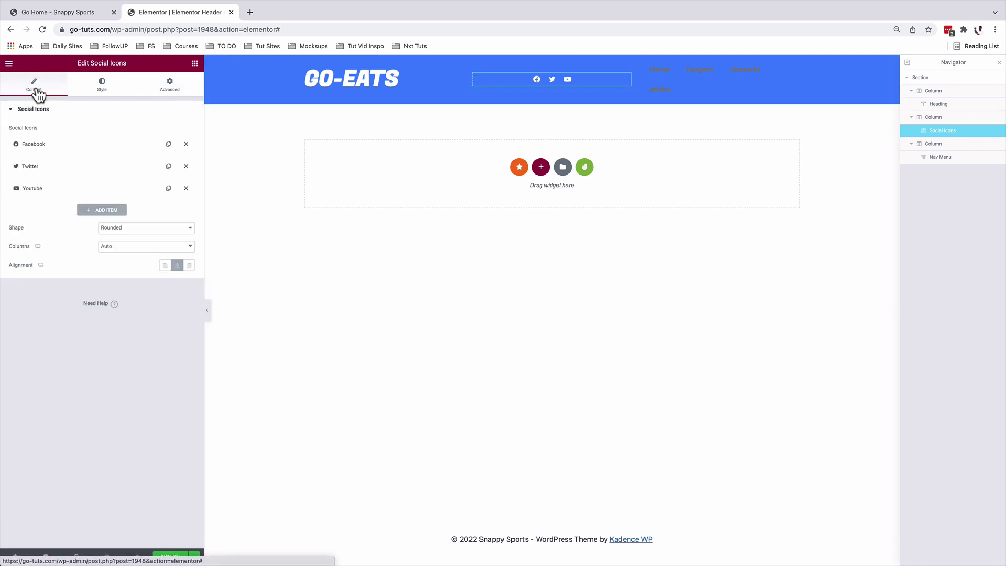
pyautogui.click(165, 265)
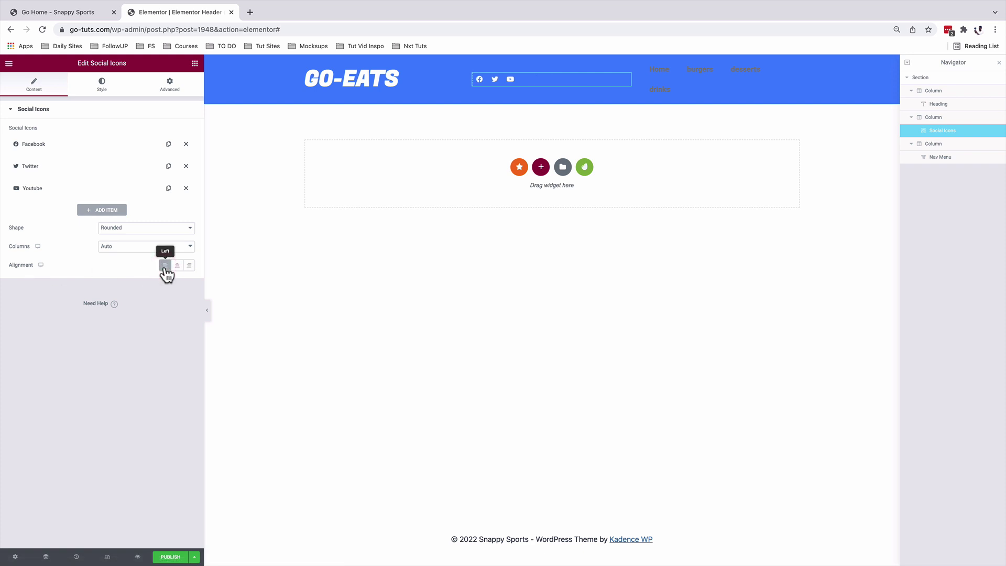
pyautogui.click(110, 232)
pyautogui.click(114, 253)
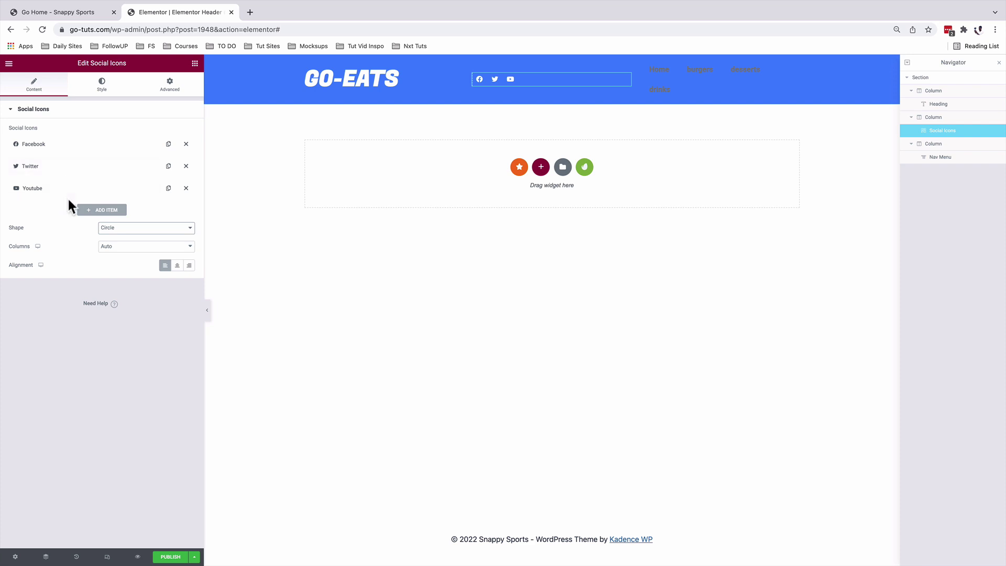
# Add an Instagram item from the icon library to the social icons and remove it again
pyautogui.click(103, 210)
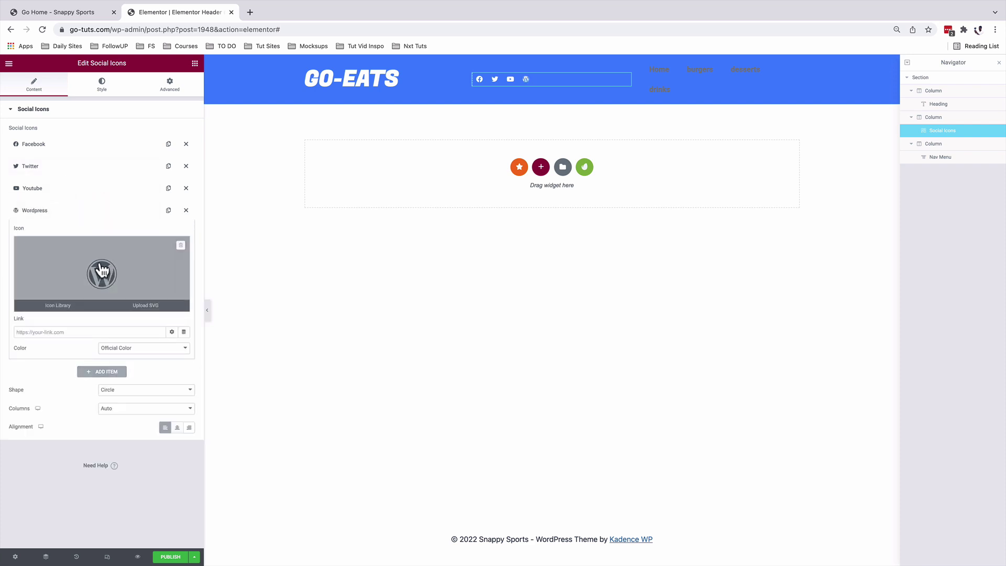
pyautogui.click(53, 306)
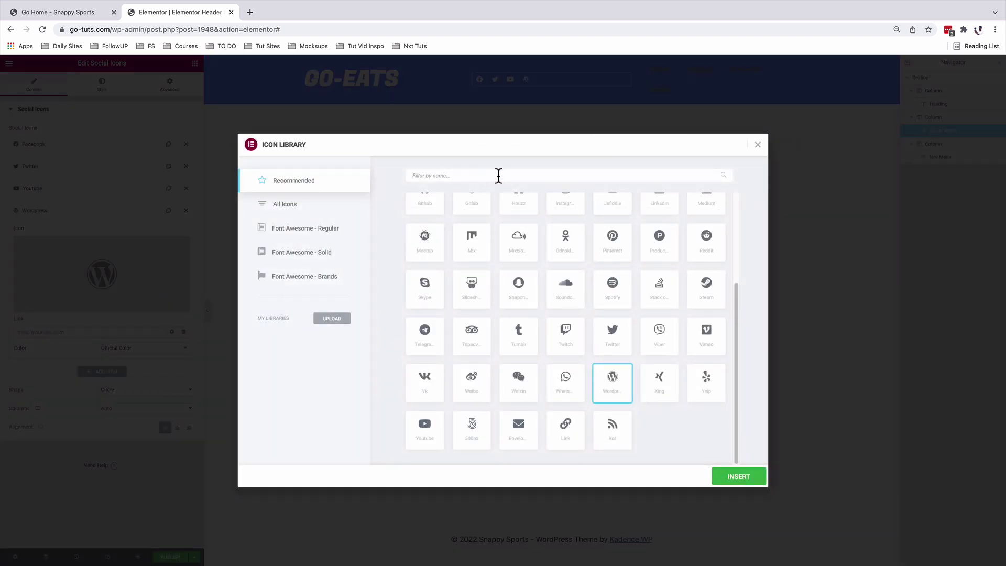
pyautogui.write('ins')
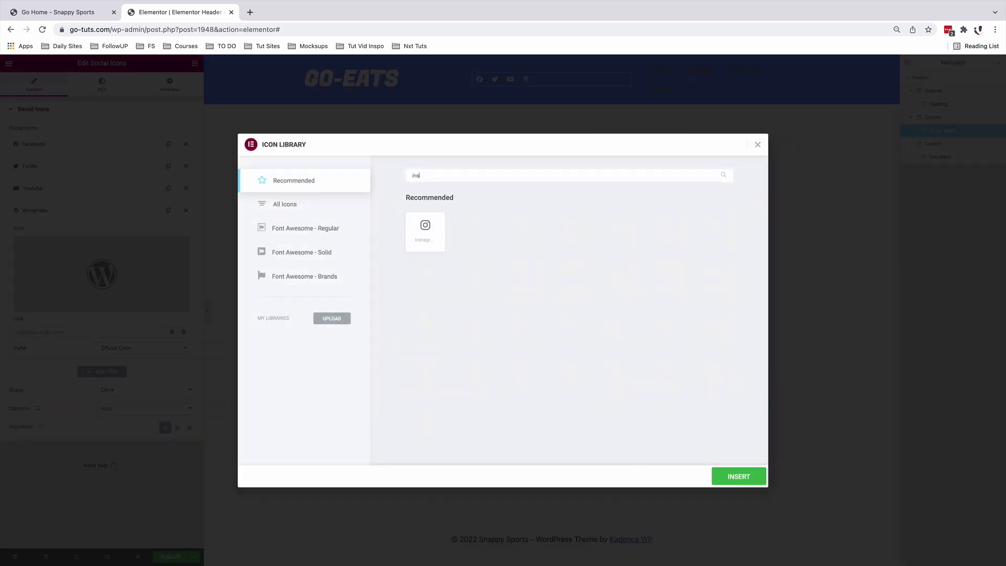
pyautogui.click(425, 230)
pyautogui.click(739, 476)
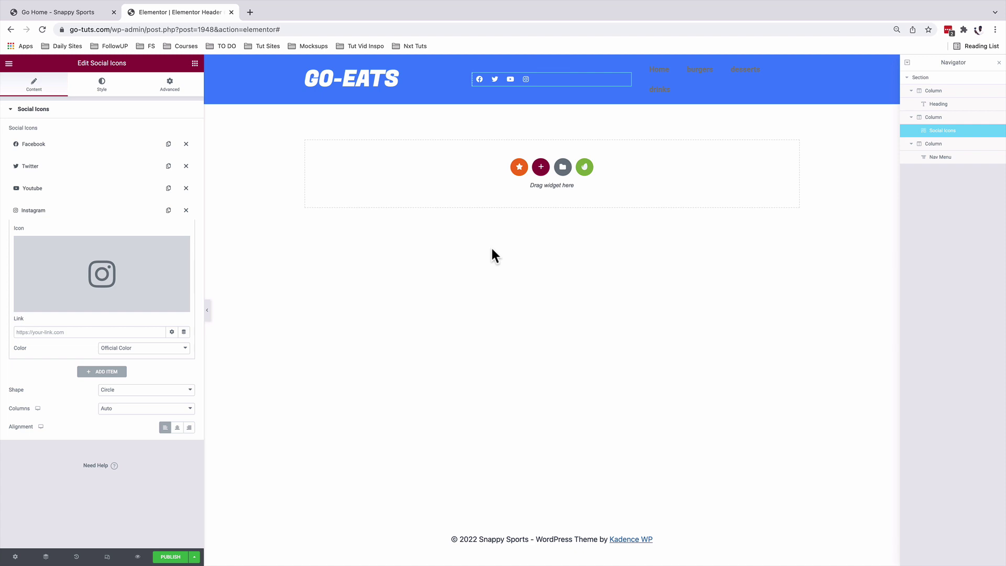
pyautogui.click(186, 210)
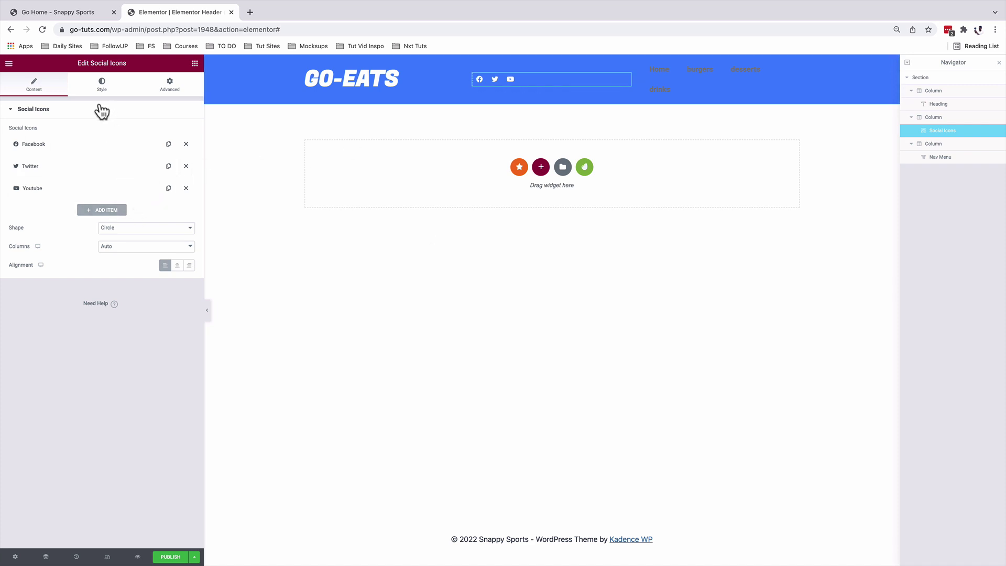
# Link the Facebook icon to facebook.com/gotechug and the Twitter icon to twitter.com/gotechug
pyautogui.click(52, 149)
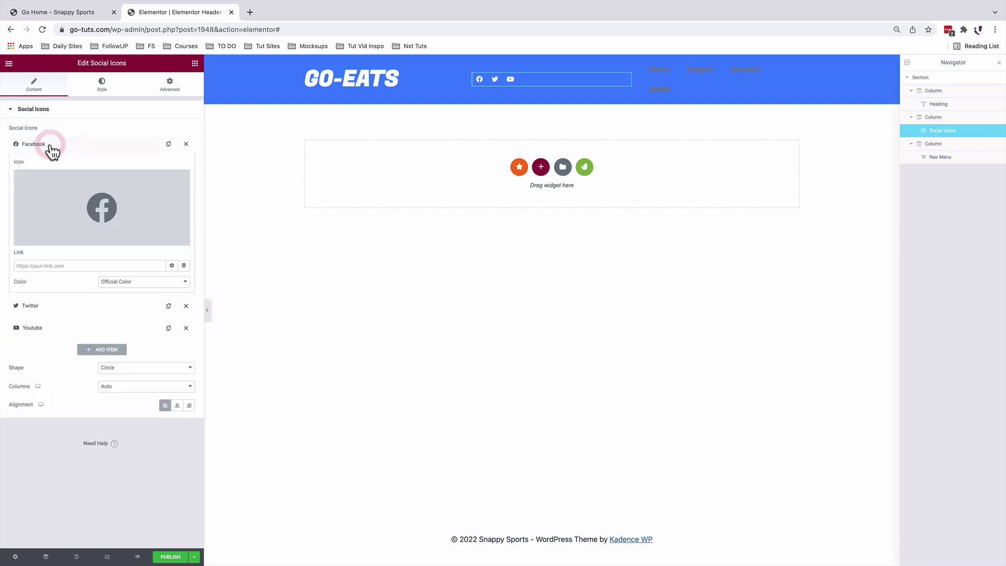
pyautogui.click(50, 266)
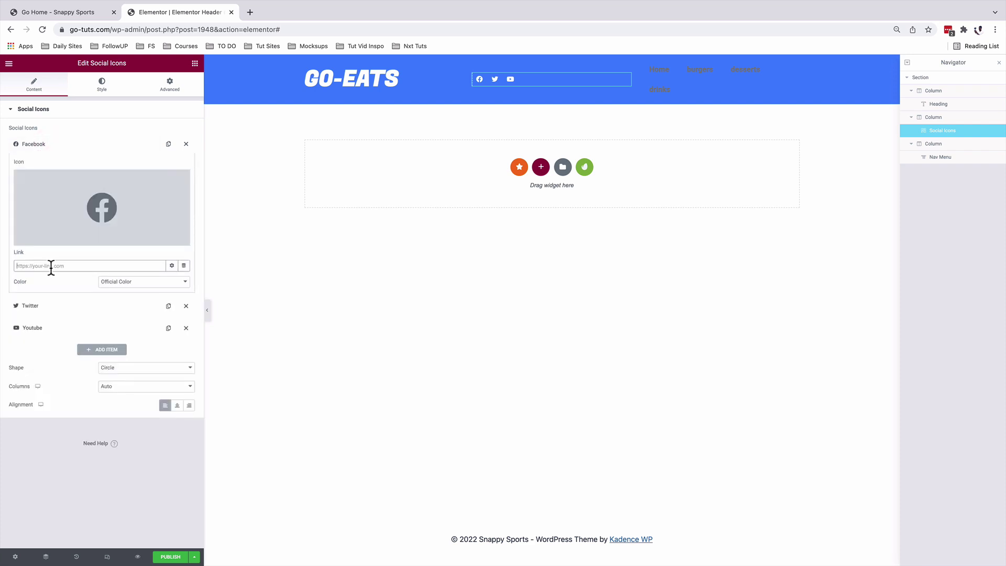
pyautogui.write('facebook')
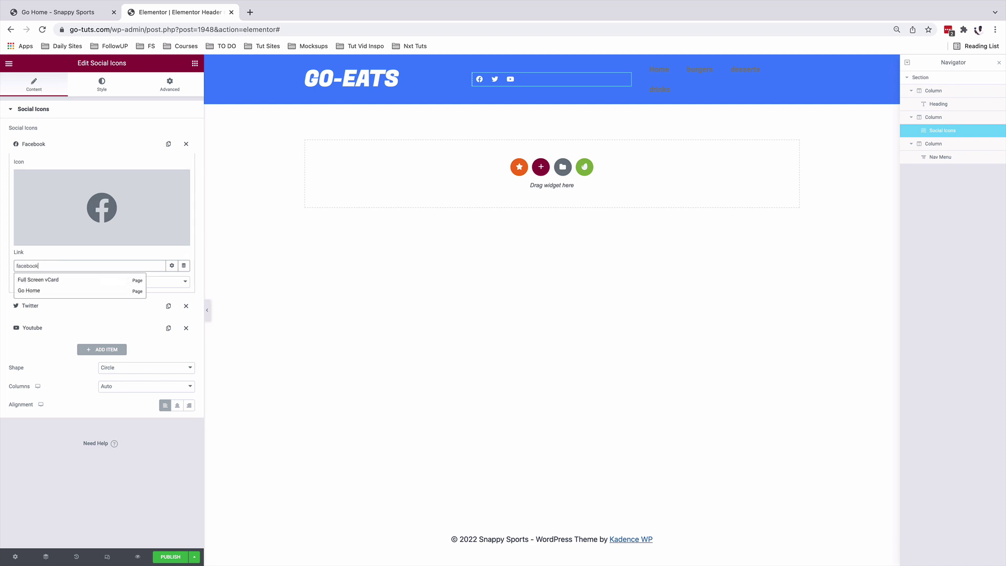
pyautogui.write('.com/gotechug')
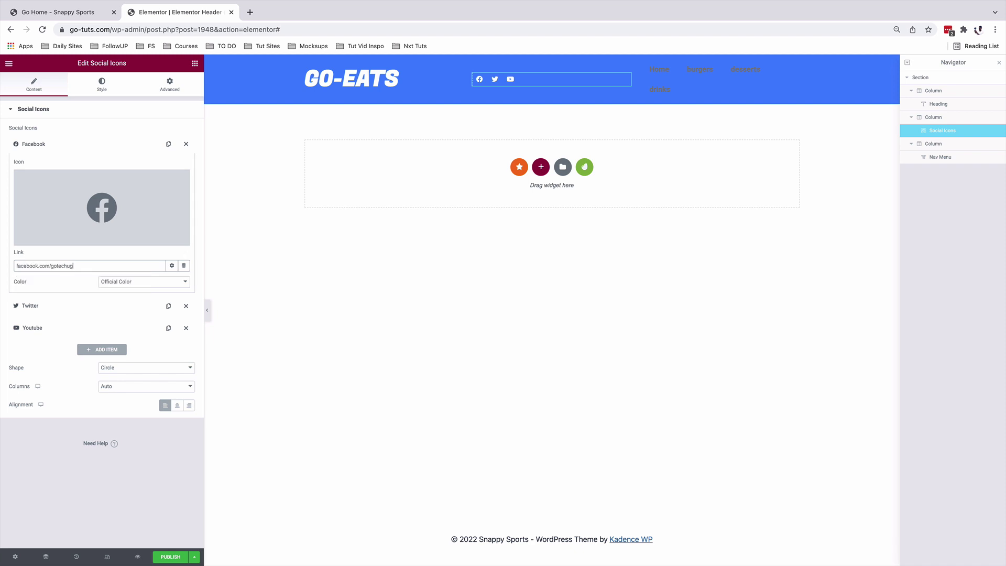
pyautogui.click(30, 306)
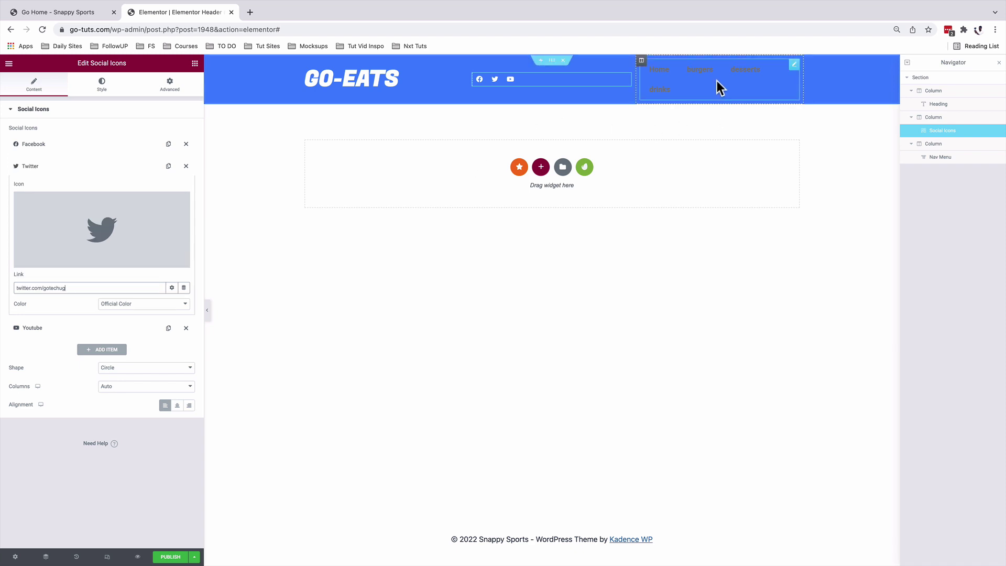
# Open the Nav Menu widget for editing and check which menus it can use
pyautogui.click(794, 65)
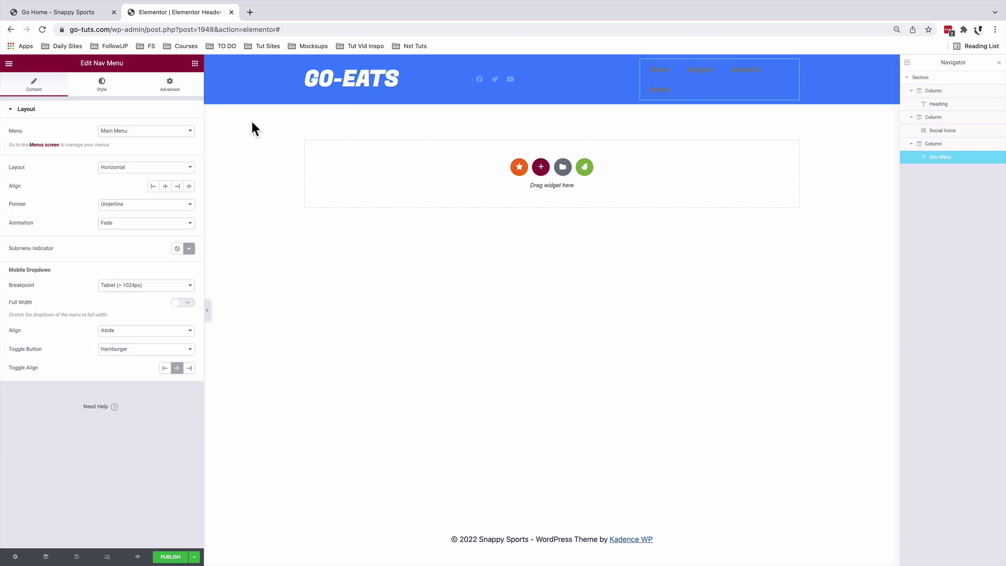
pyautogui.click(156, 134)
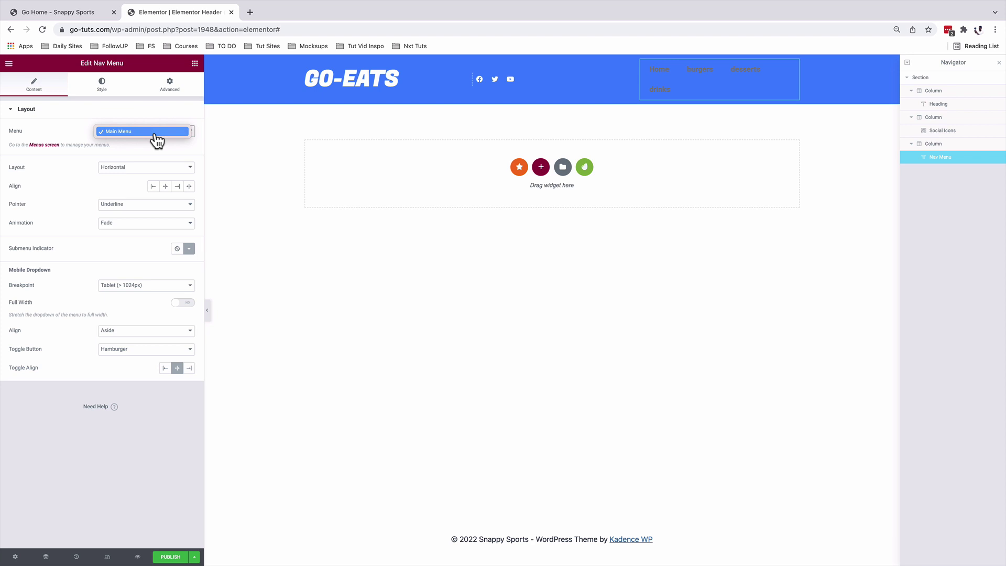
pyautogui.click(51, 127)
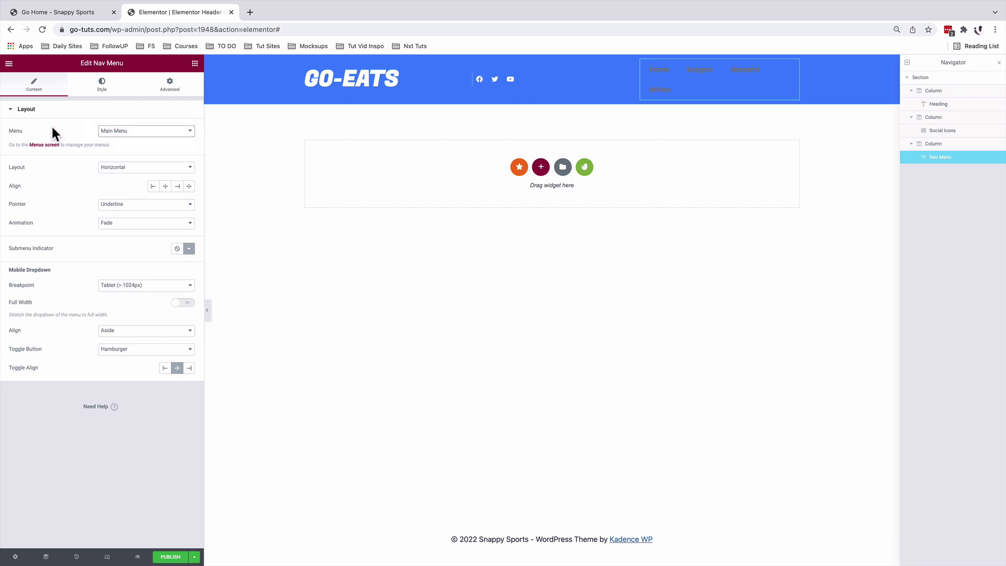
# Search Elementor's Finder for "menu" to locate the Menus page and close the Finder
pyautogui.hotkey('ctrl', 'e')
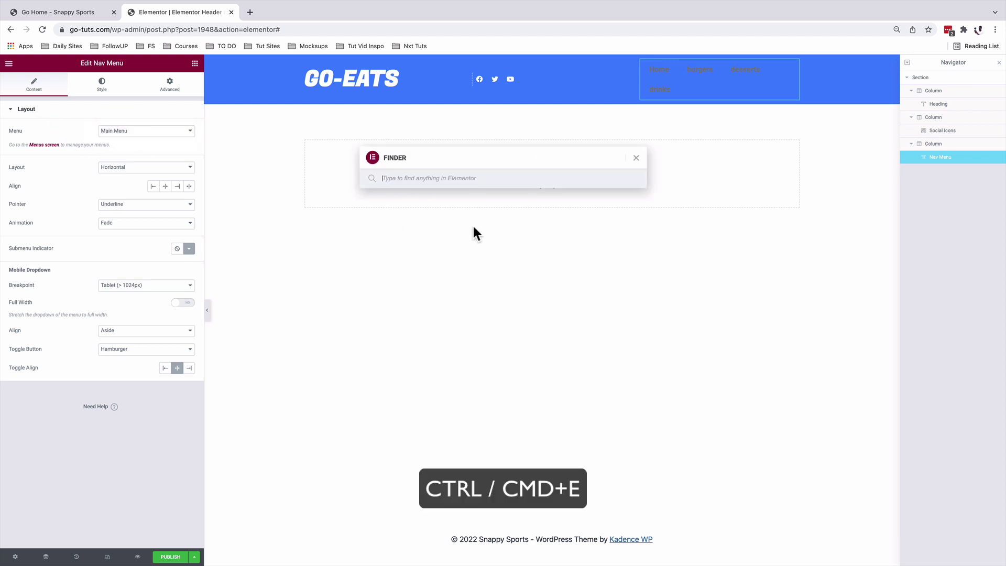
pyautogui.write('menus')
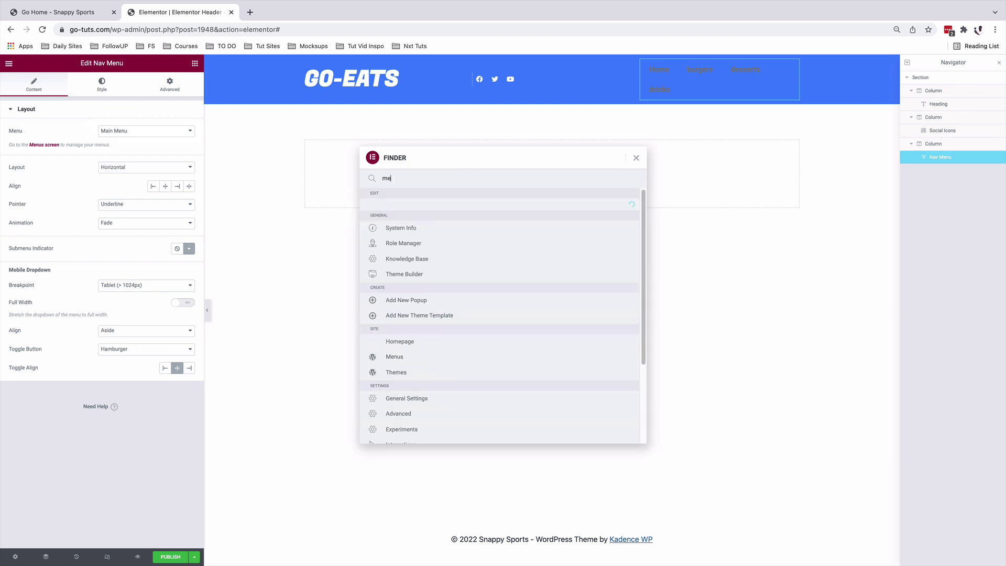
pyautogui.press('Return')
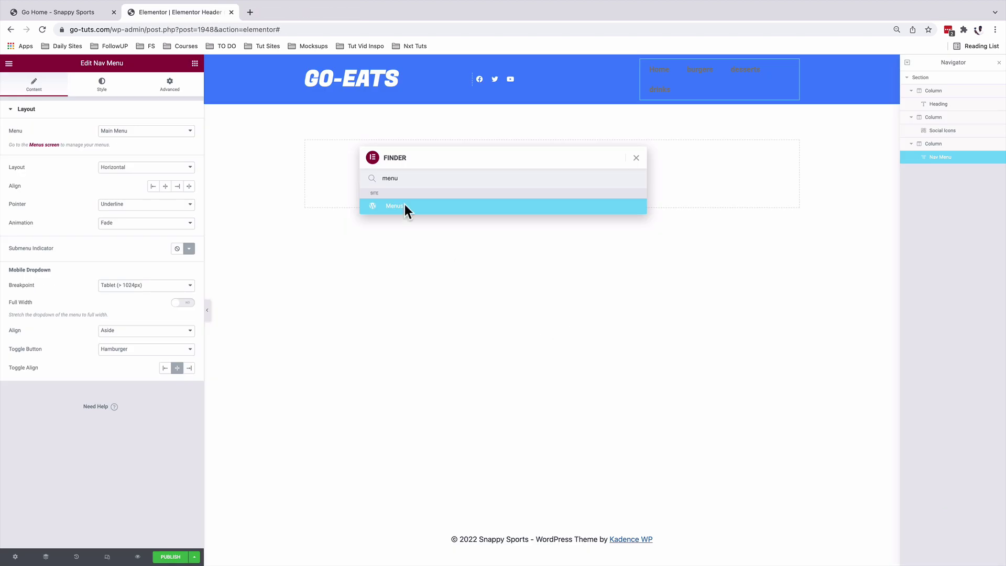
pyautogui.click(637, 157)
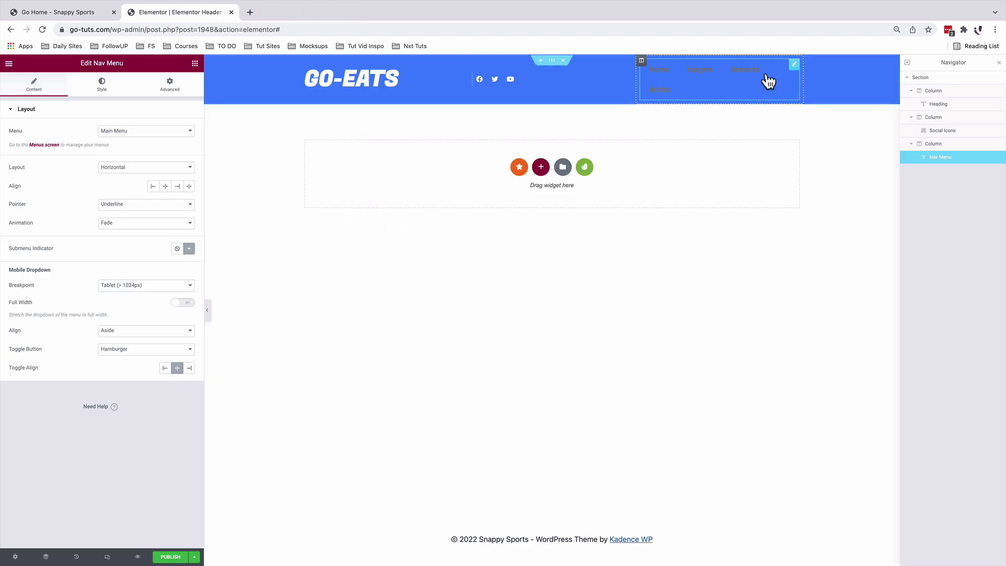
# Select Main Menu for the Nav Menu widget and align its items to the right
pyautogui.click(145, 131)
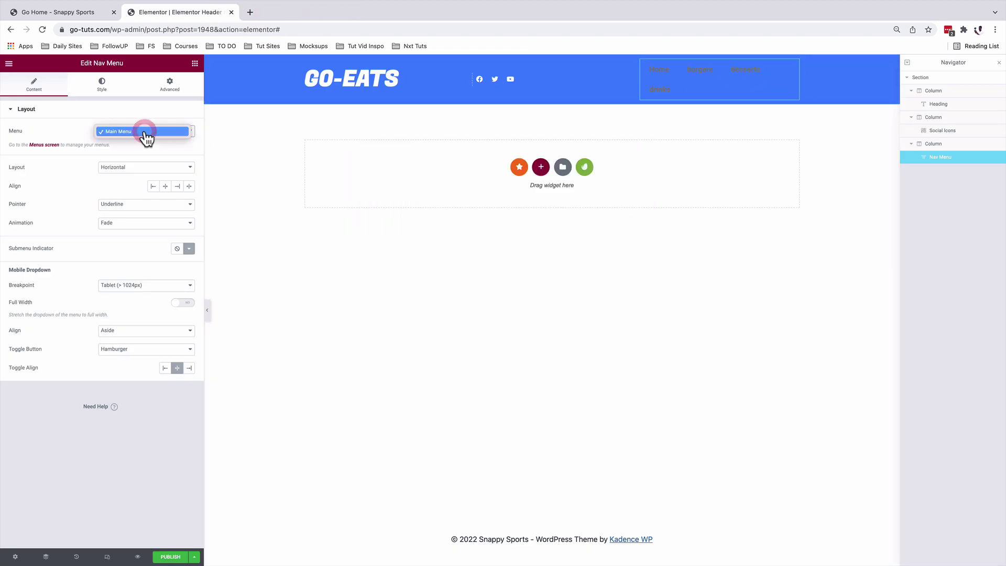
pyautogui.click(146, 131)
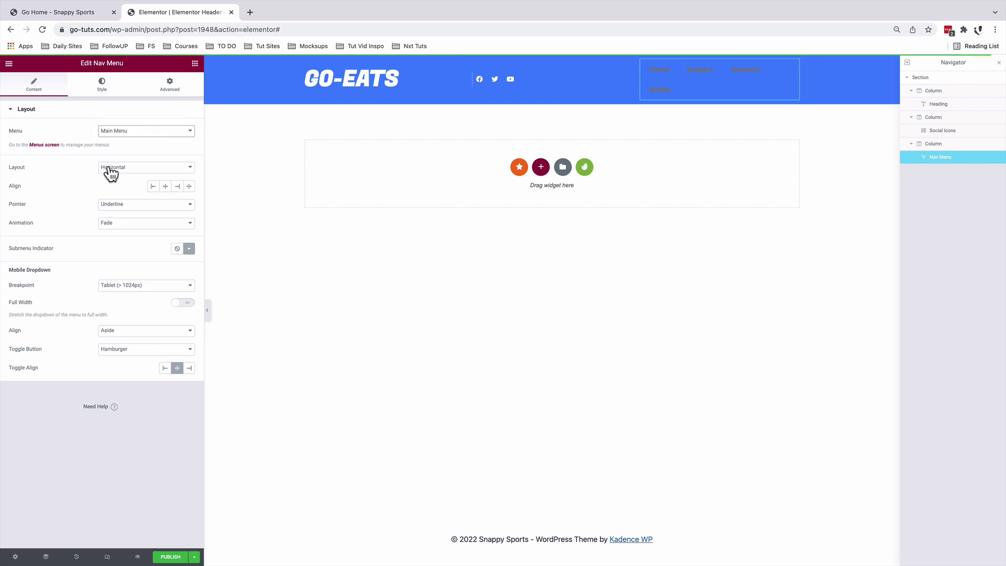
pyautogui.click(178, 189)
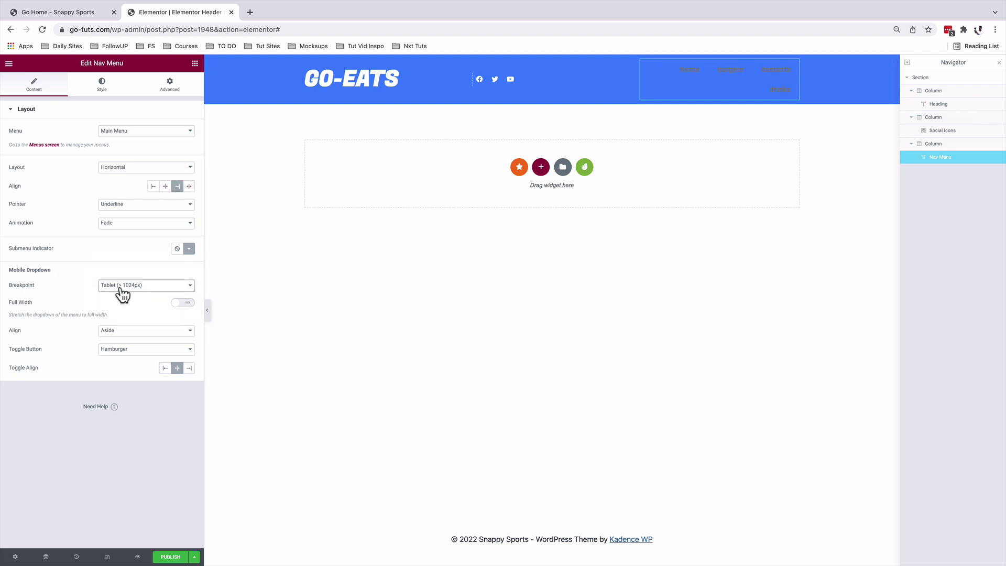
# Review the mobile dropdown's breakpoint and alignment options and set the toggle button alignment to right
pyautogui.click(143, 288)
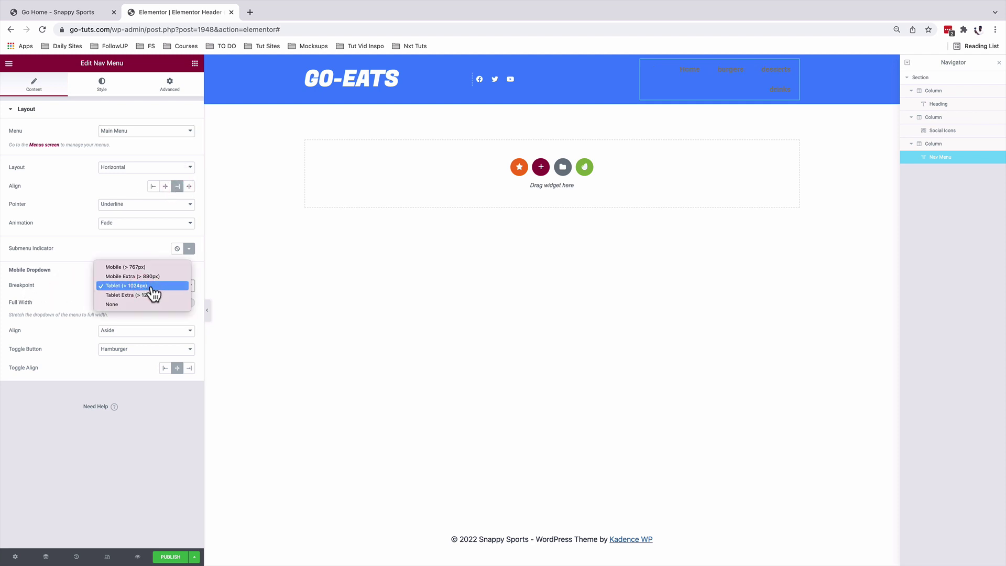
pyautogui.click(67, 292)
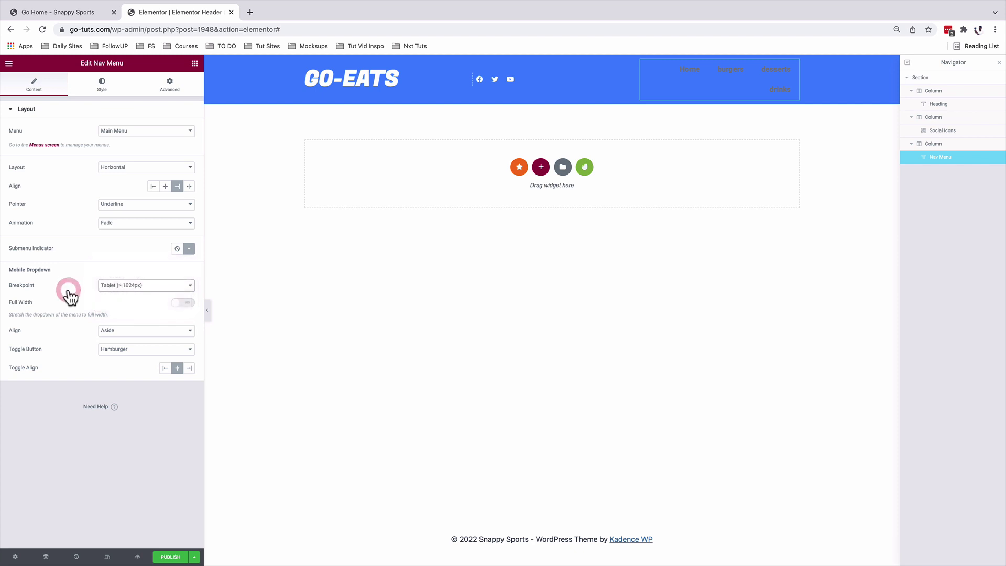
pyautogui.click(129, 331)
pyautogui.click(41, 342)
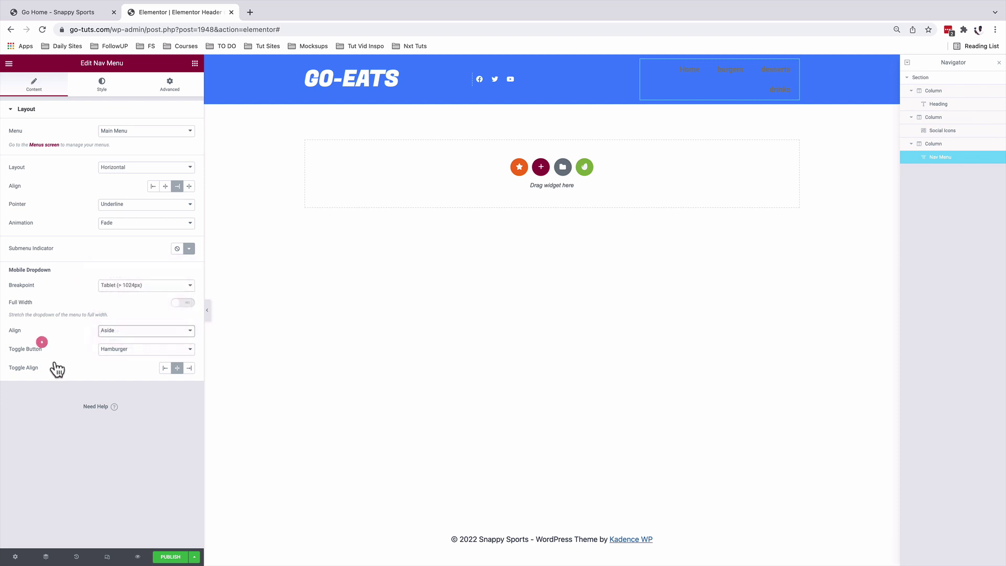
pyautogui.click(190, 369)
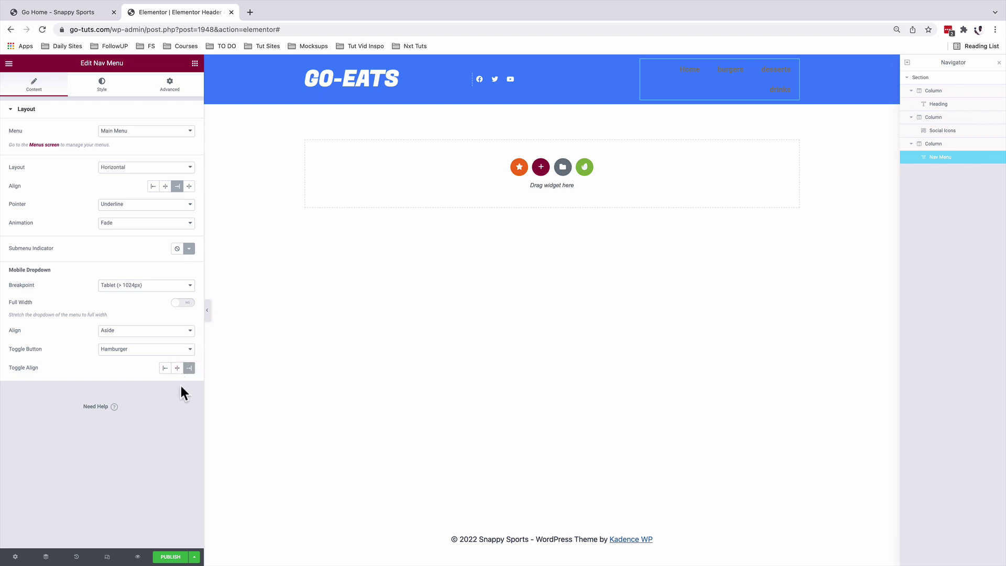
# Preview the header at tablet and widescreen sizes, trying the menu toggle aligned left and right on tablet, and exit the responsive preview
pyautogui.click(107, 558)
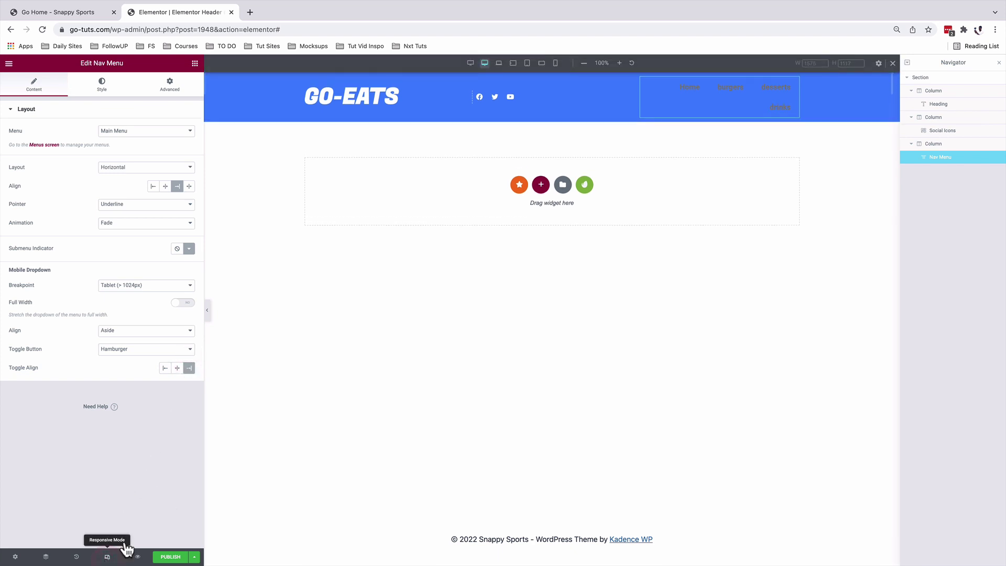
pyautogui.click(527, 64)
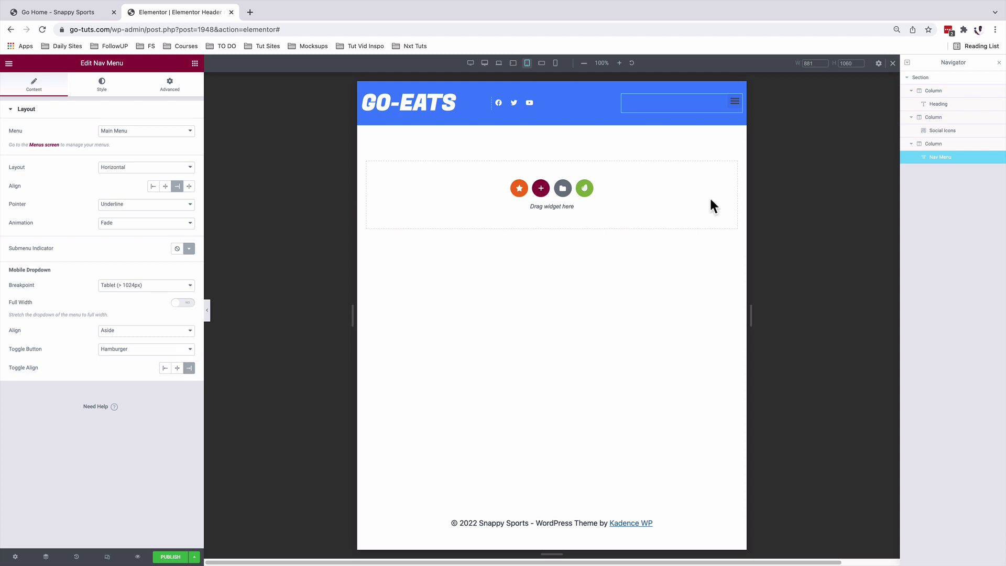
pyautogui.click(165, 369)
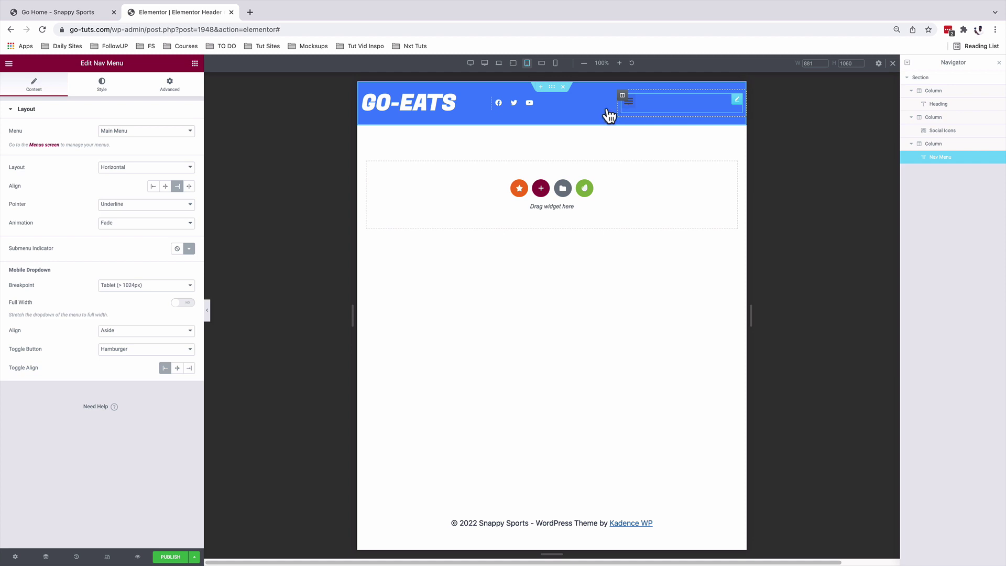
pyautogui.click(189, 368)
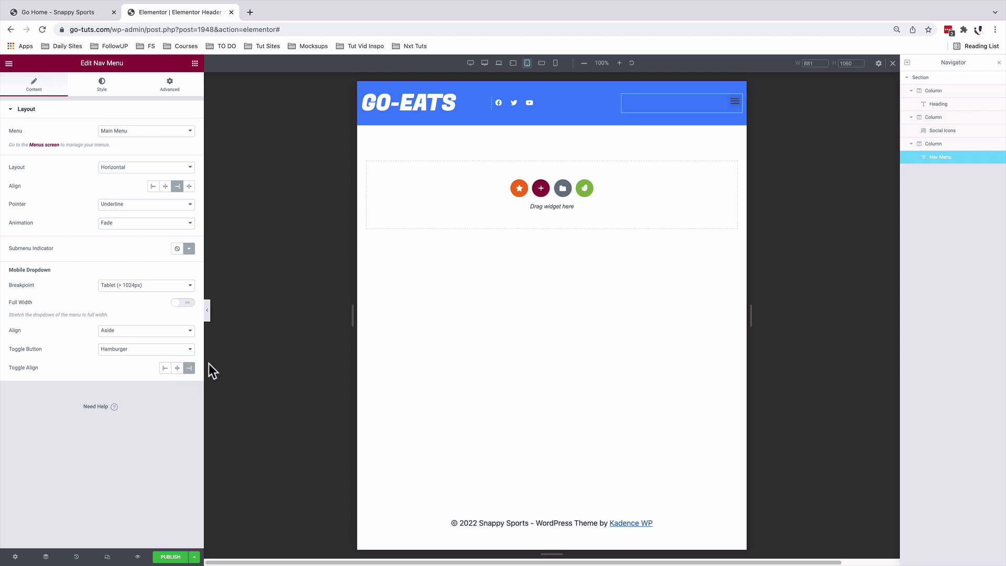
pyautogui.click(471, 64)
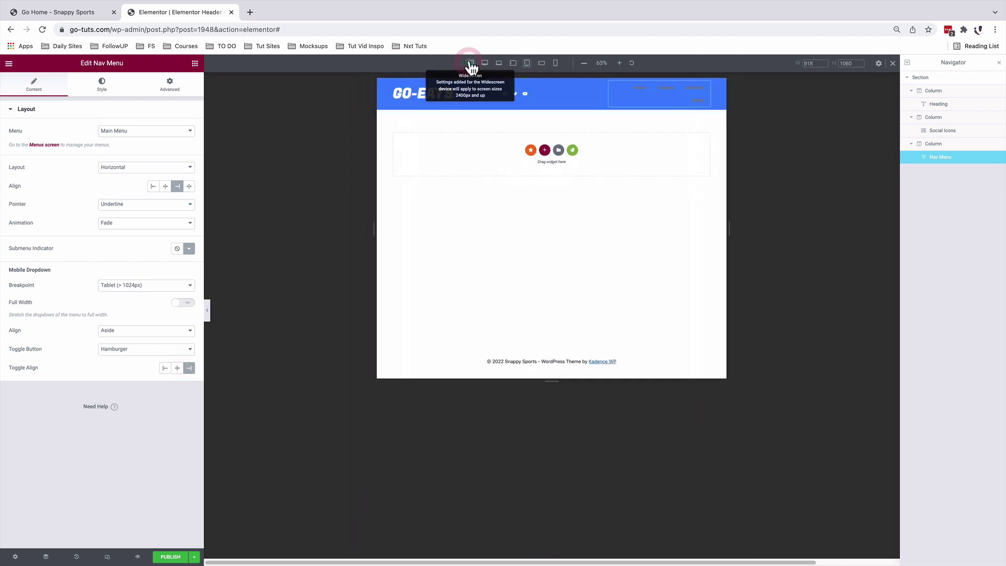
pyautogui.click(102, 85)
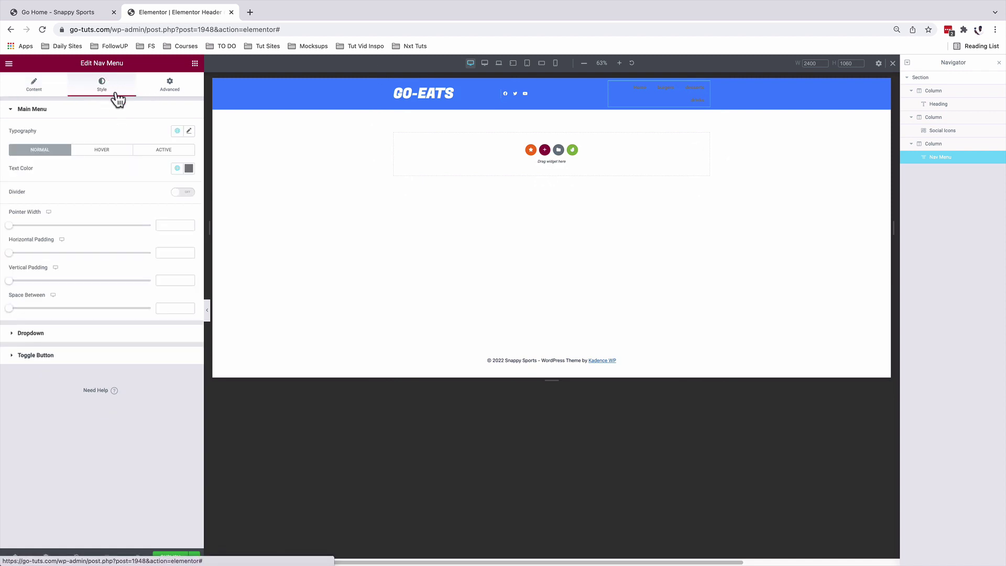
pyautogui.click(893, 63)
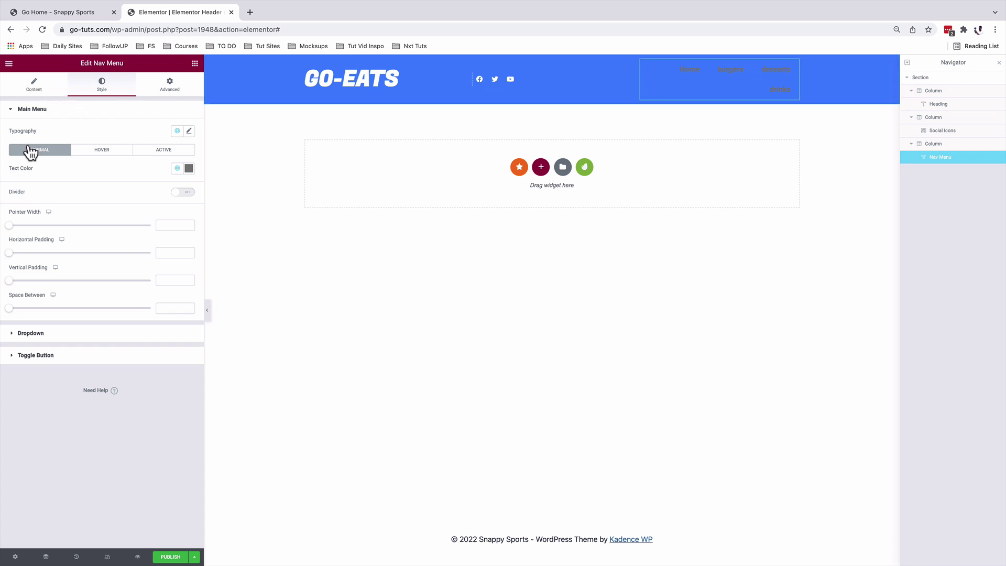
# Set the main menu typography to the Fugaz One font family with a size of 22 px
pyautogui.click(189, 131)
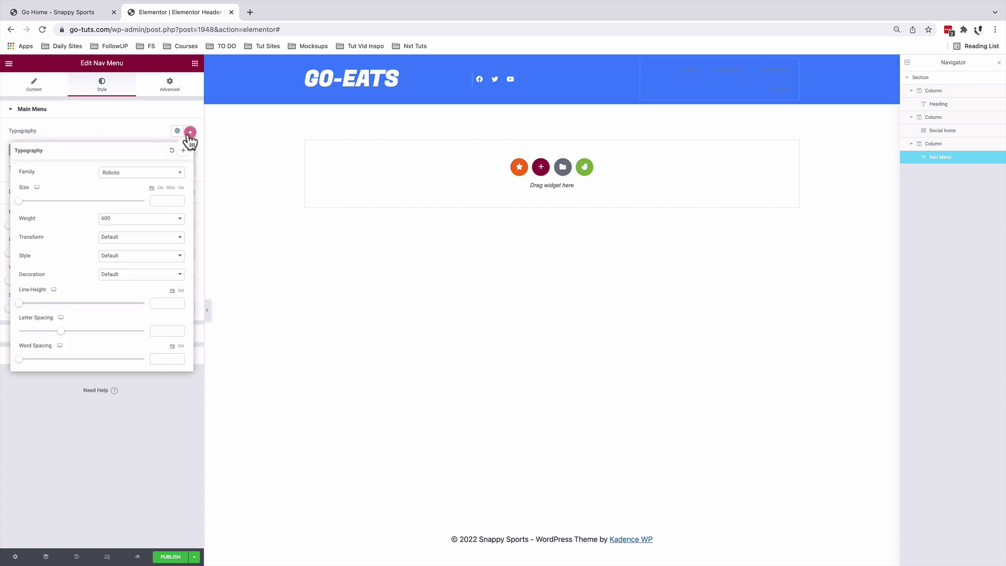
pyautogui.click(132, 172)
pyautogui.write('fug')
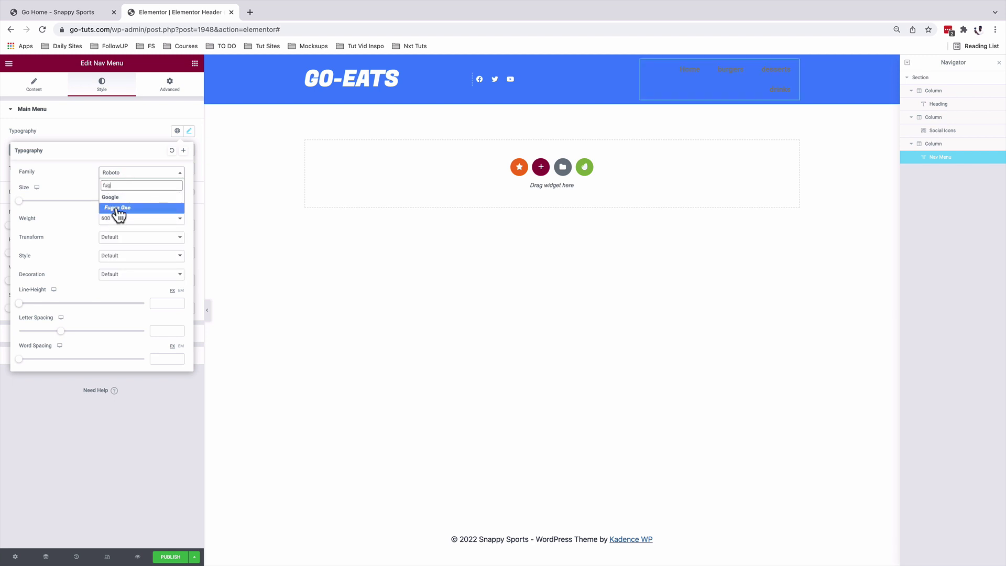
pyautogui.click(118, 207)
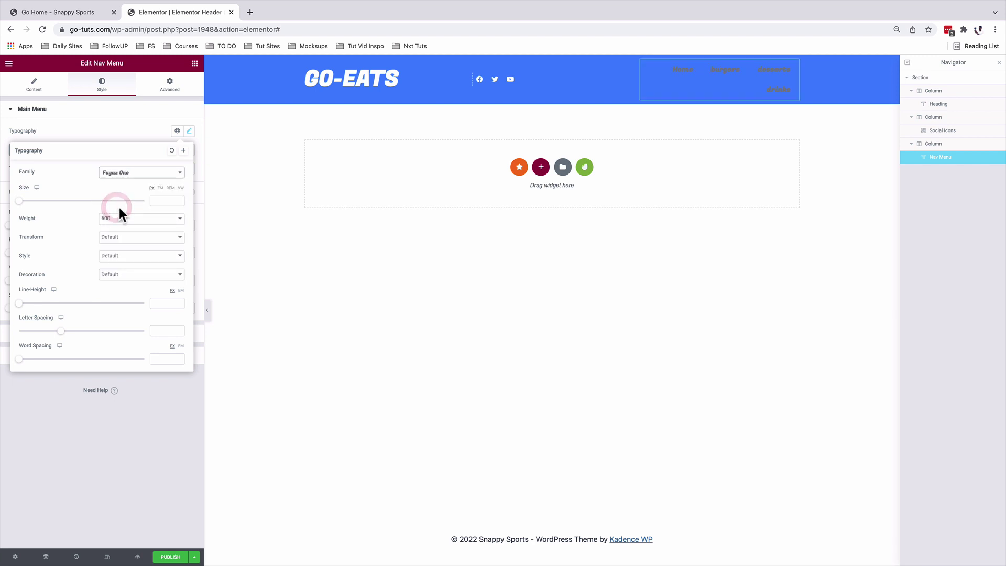
pyautogui.click(158, 201)
pyautogui.write('22')
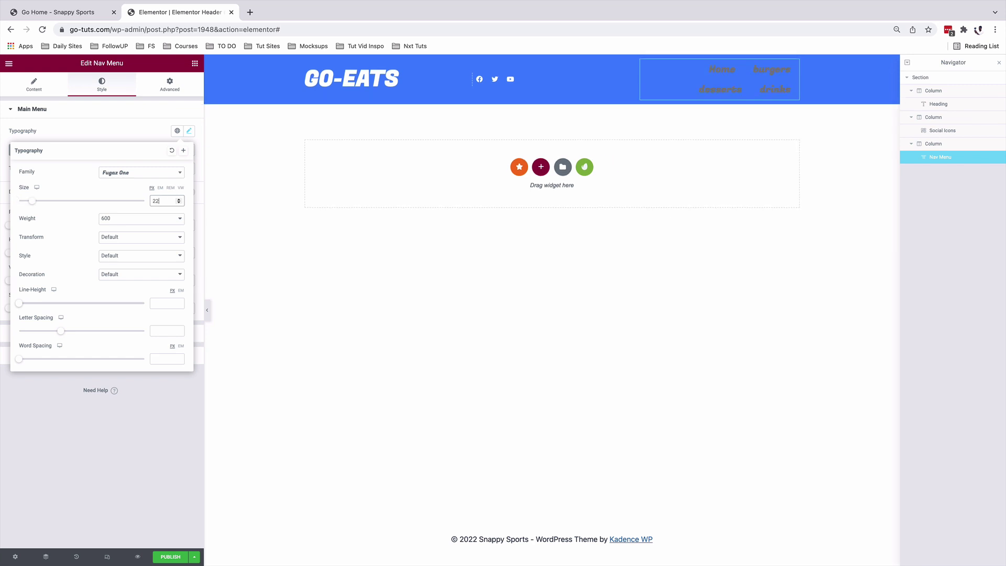
# Transform the main menu text to uppercase and set its normal text color to white
pyautogui.click(131, 241)
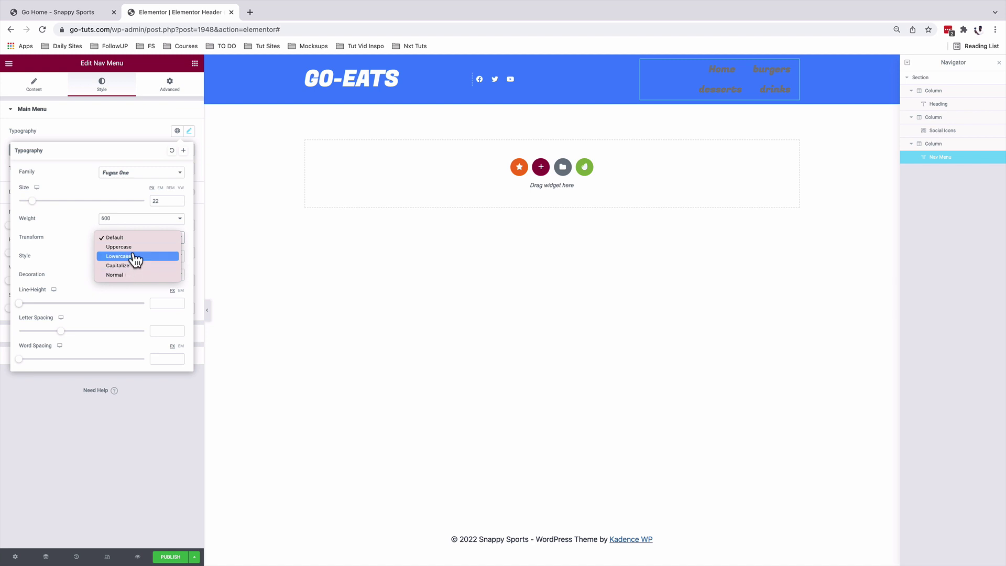
pyautogui.click(135, 247)
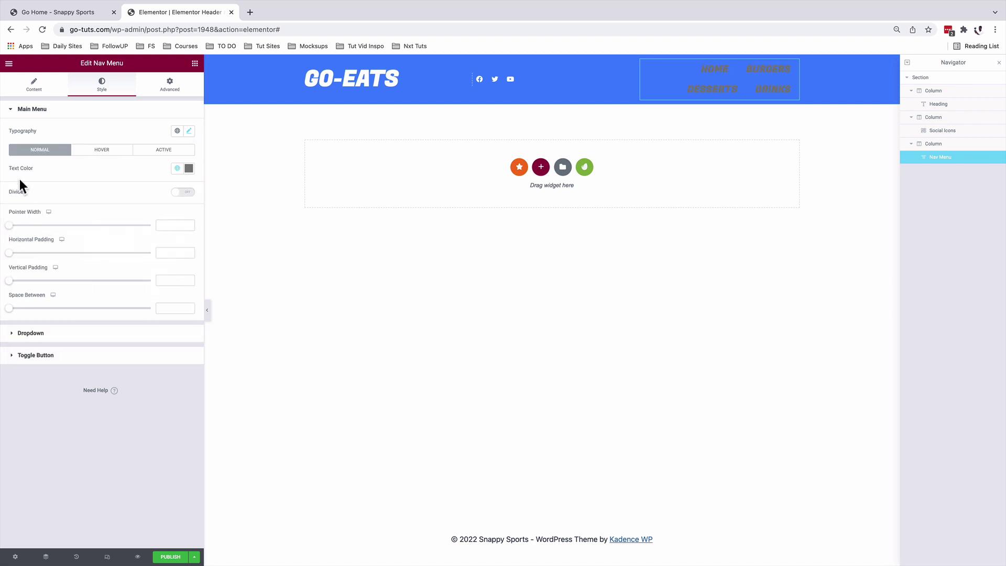
pyautogui.click(189, 169)
pyautogui.moveTo(128, 220); pyautogui.dragTo(87, 199)
# Widen the nav menu column to about 48% by moving its border with the social icons column
pyautogui.click(644, 79)
pyautogui.moveTo(623, 81); pyautogui.dragTo(559, 80)
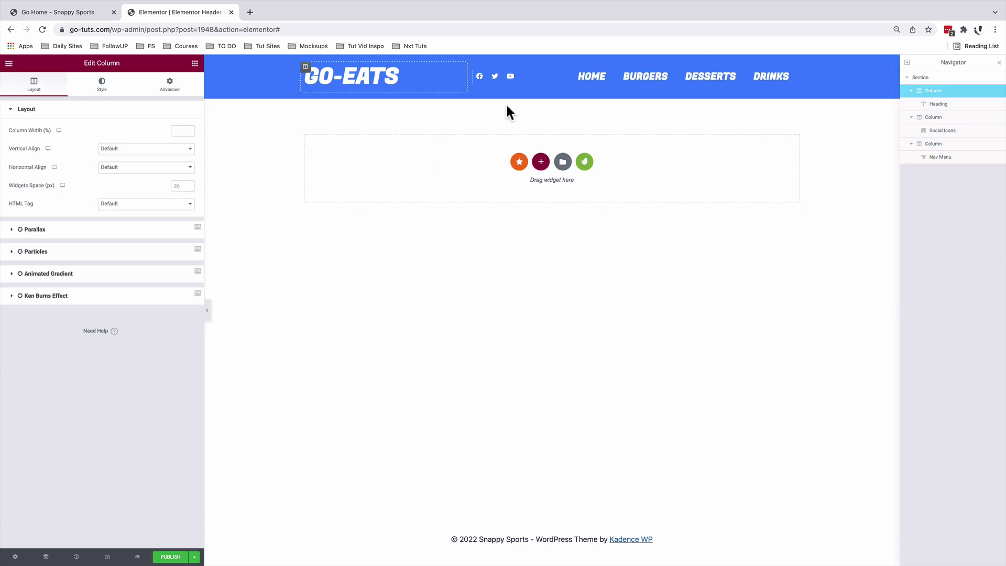
pyautogui.click(565, 68)
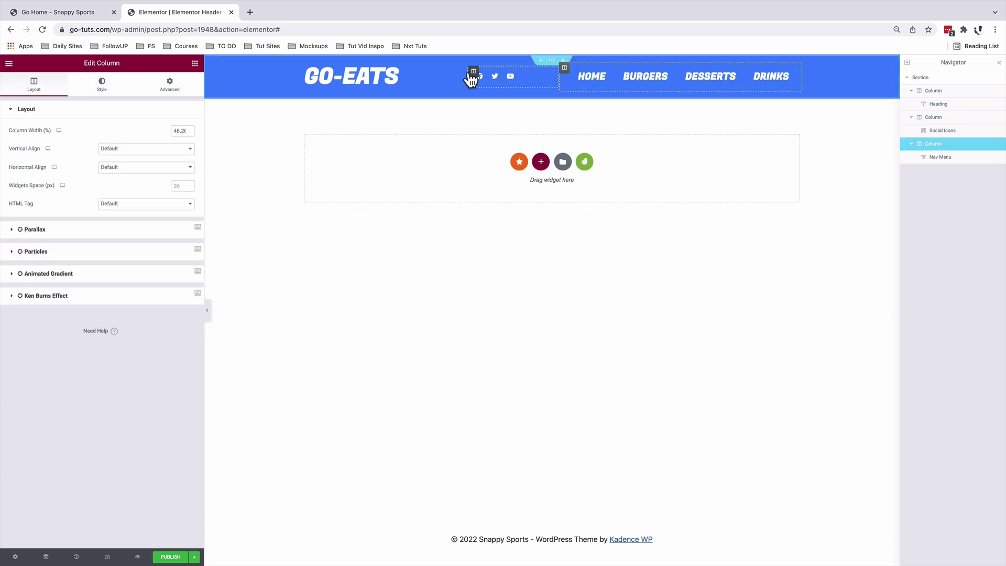
# Check the title and social icons columns' widths and narrow the title column to bring the social icons closer to GO-EATS
pyautogui.click(474, 71)
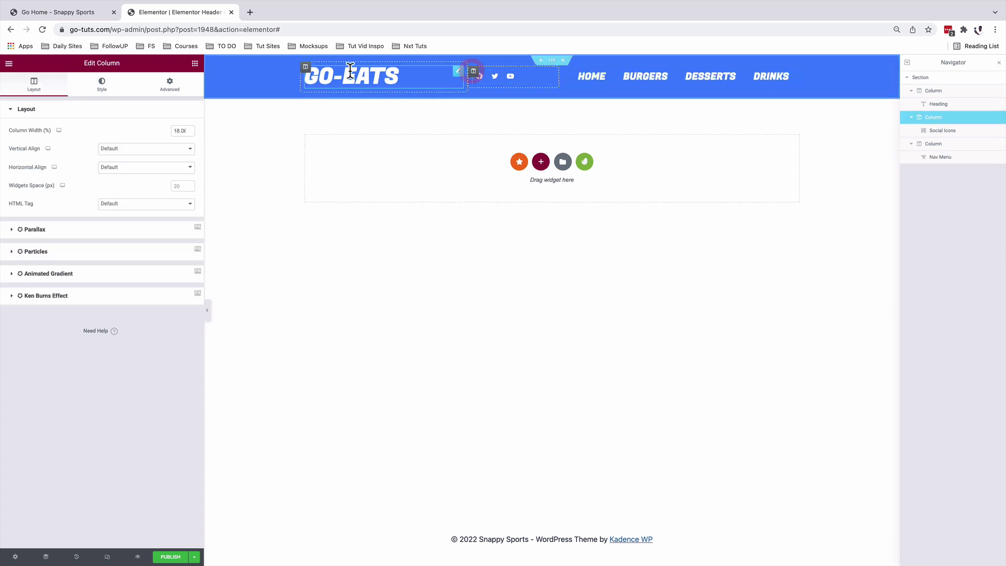
pyautogui.click(305, 69)
pyautogui.click(474, 70)
pyautogui.moveTo(549, 76); pyautogui.dragTo(418, 80)
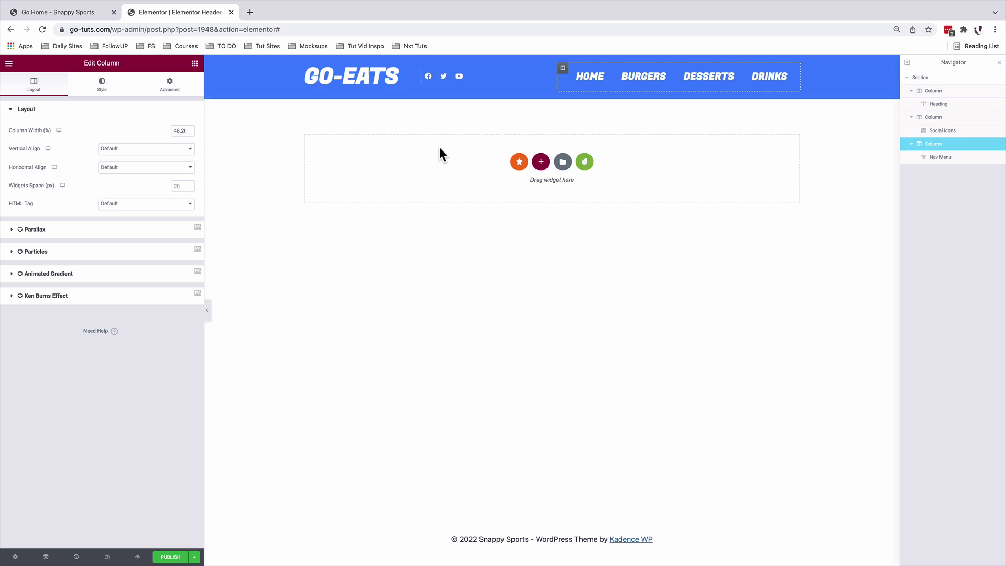
# Set the nav menu column's width to 60% and reopen the Nav Menu widget's style settings
pyautogui.moveTo(557, 78); pyautogui.dragTo(524, 81)
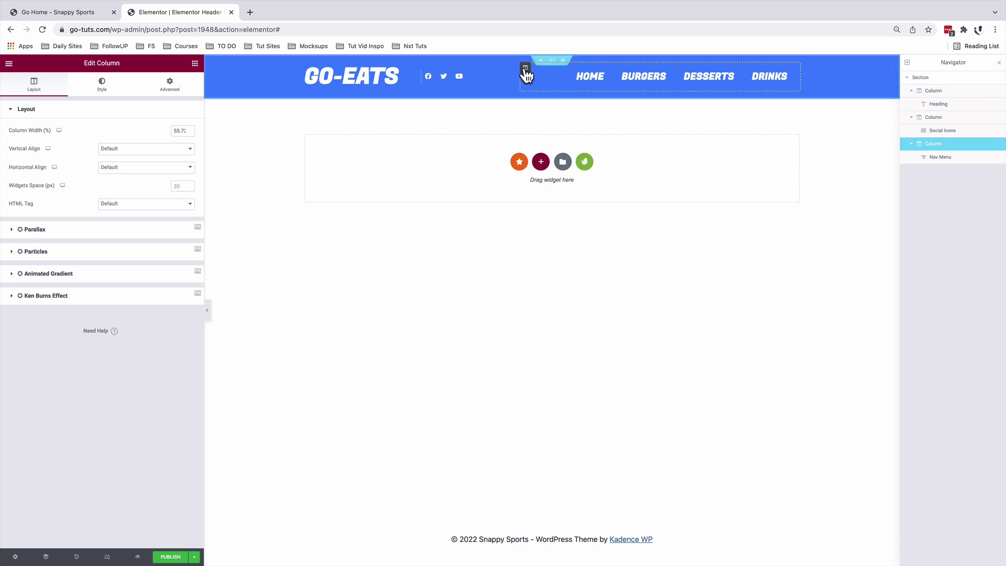
pyautogui.doubleClick(178, 130)
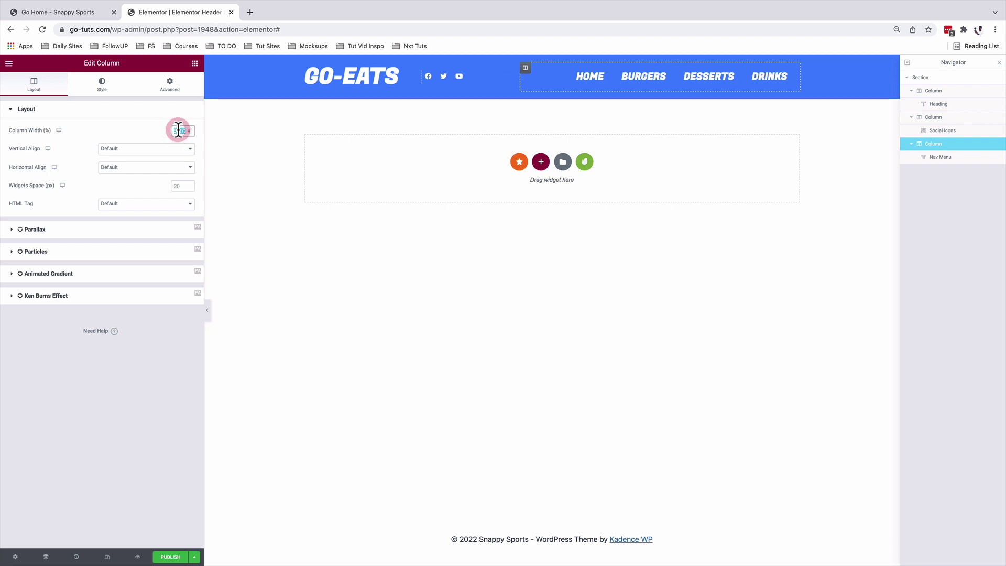
pyautogui.write('60')
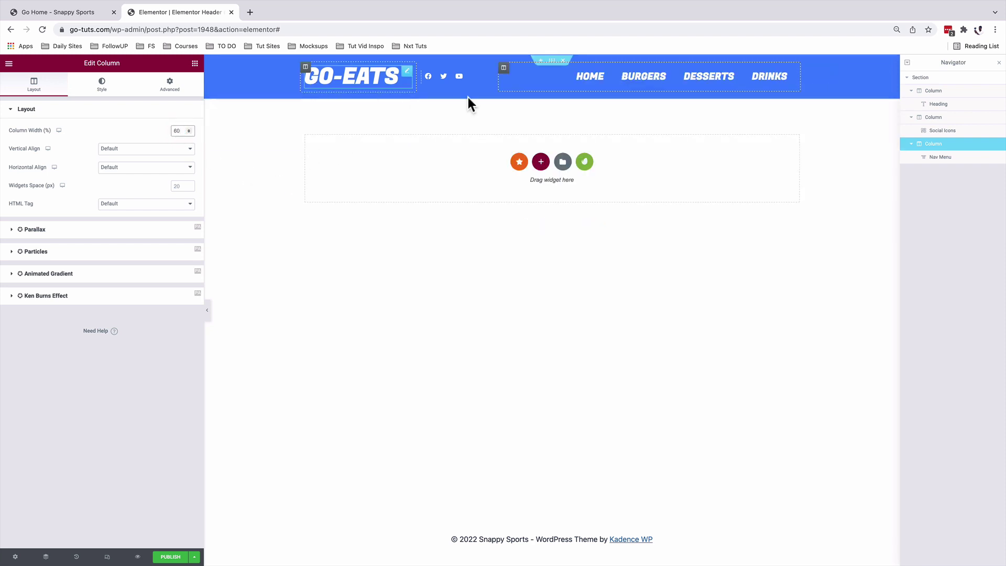
pyautogui.click(792, 73)
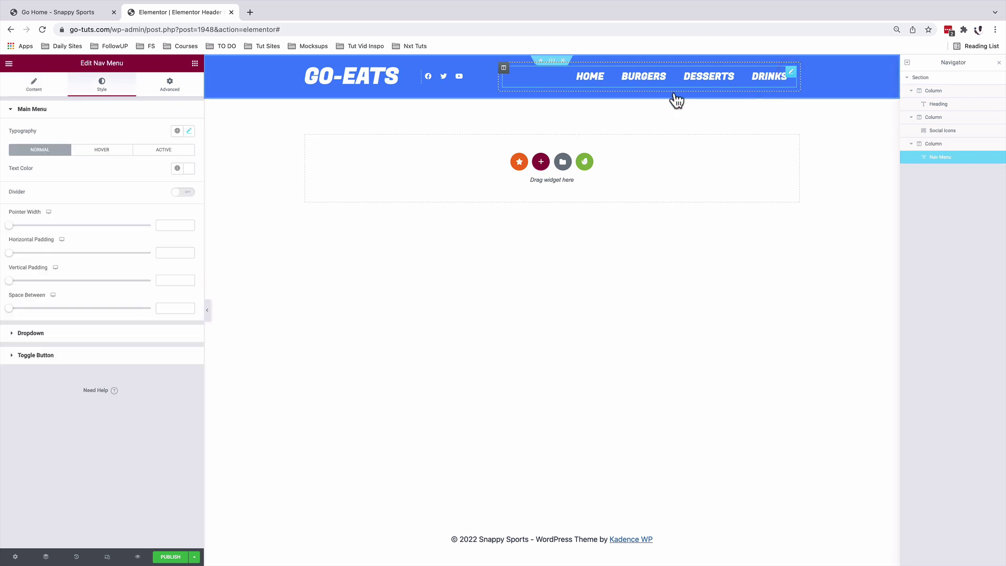
# Set the main menu's hover text color to yellow #F6E205
pyautogui.click(102, 151)
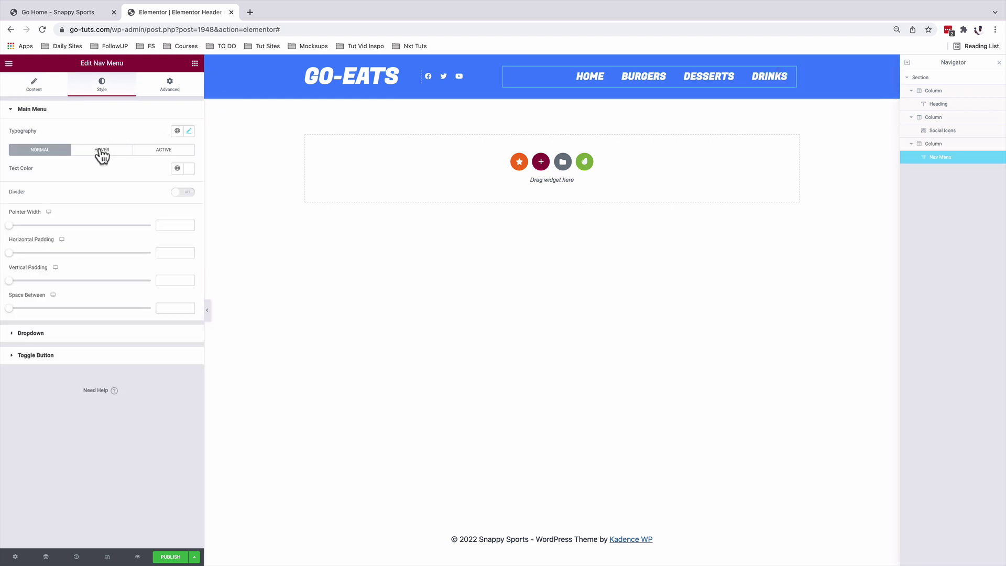
pyautogui.click(188, 168)
pyautogui.tripleClick(126, 302)
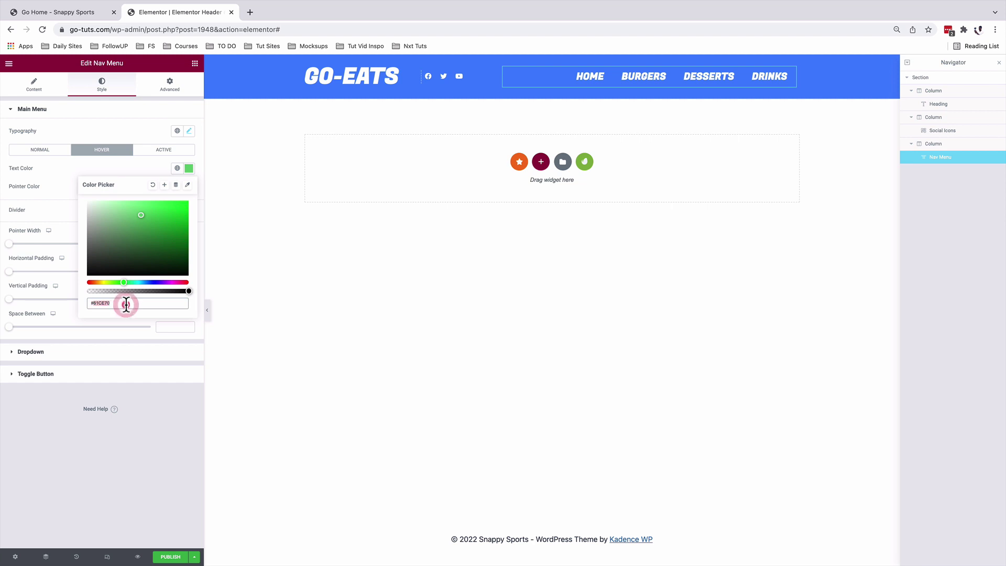
pyautogui.write('#F6E205')
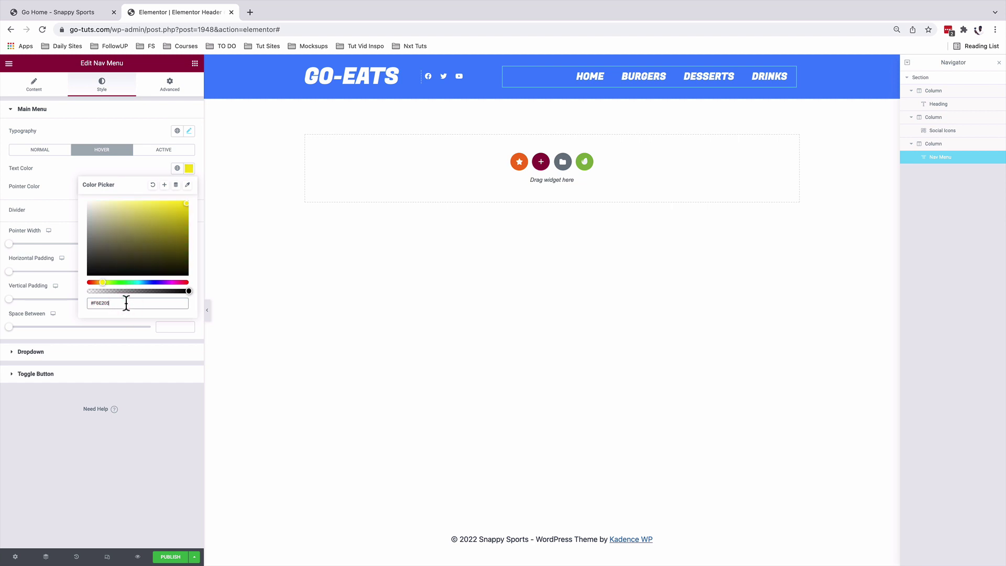
pyautogui.click(63, 179)
# Set the main menu's text color for the active item to #F6E205
pyautogui.click(157, 151)
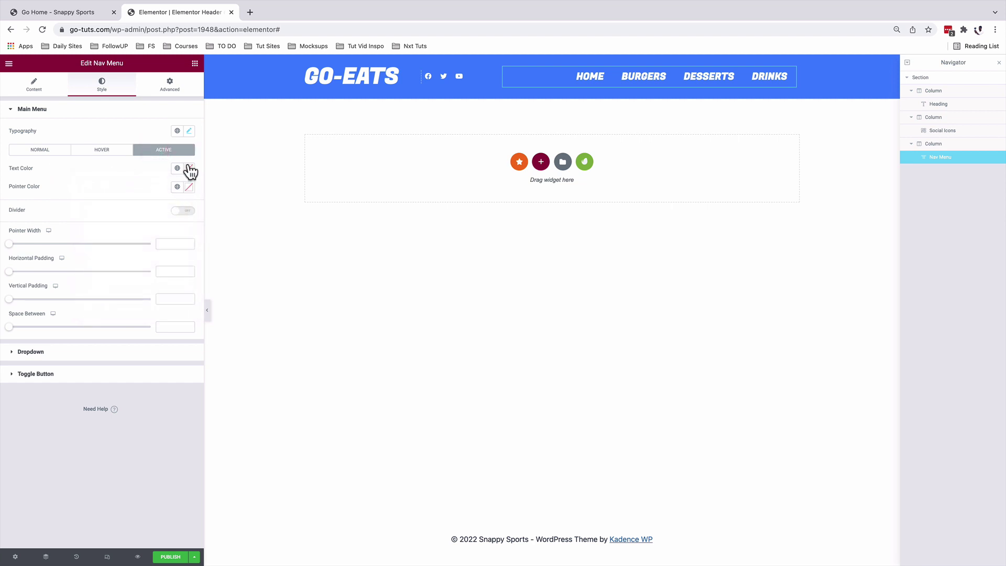
pyautogui.click(188, 168)
pyautogui.tripleClick(120, 302)
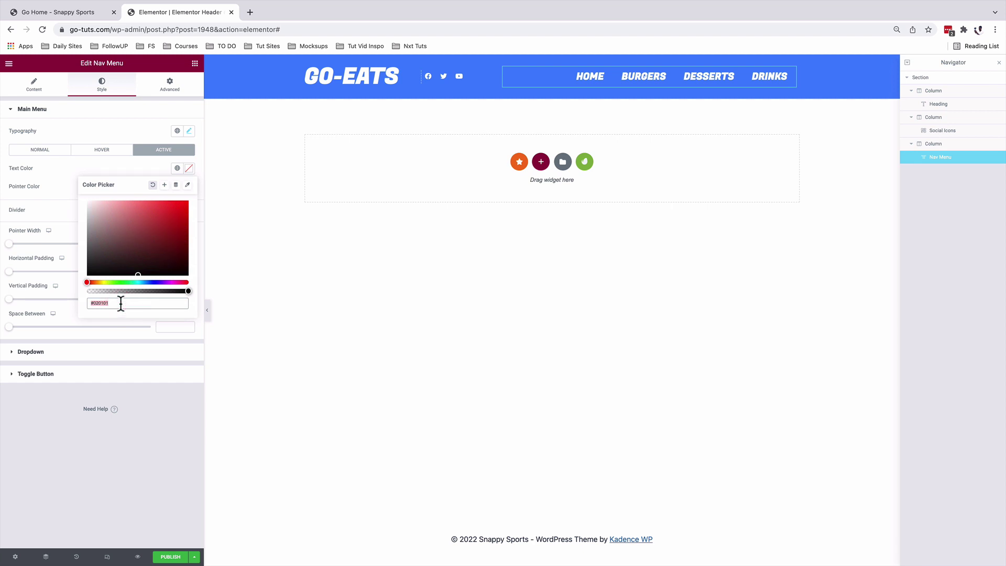
pyautogui.write('#F6E205')
# Remove the underline that appears on hovered menu items by setting the nav menu's pointer to None
pyautogui.click(101, 150)
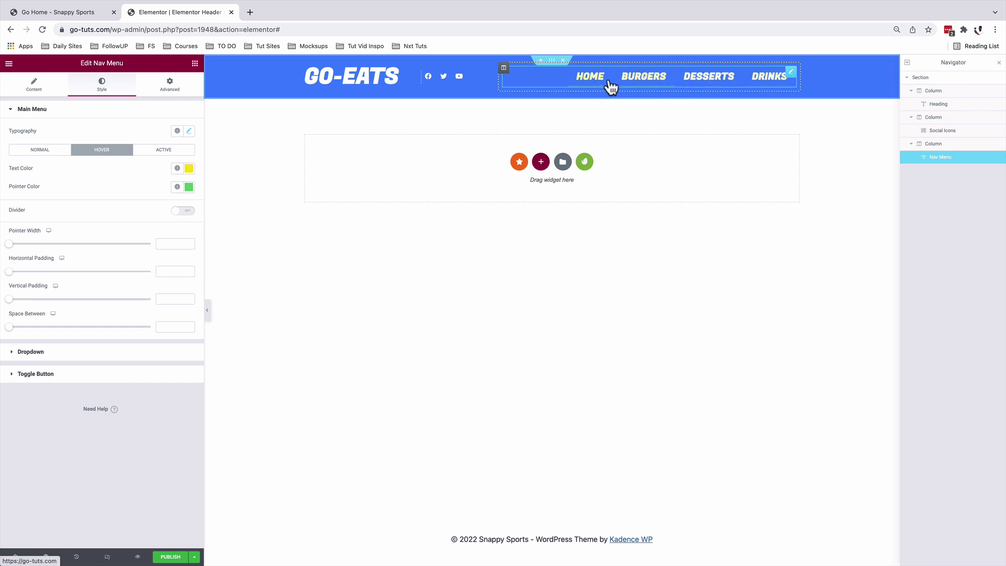
pyautogui.click(33, 90)
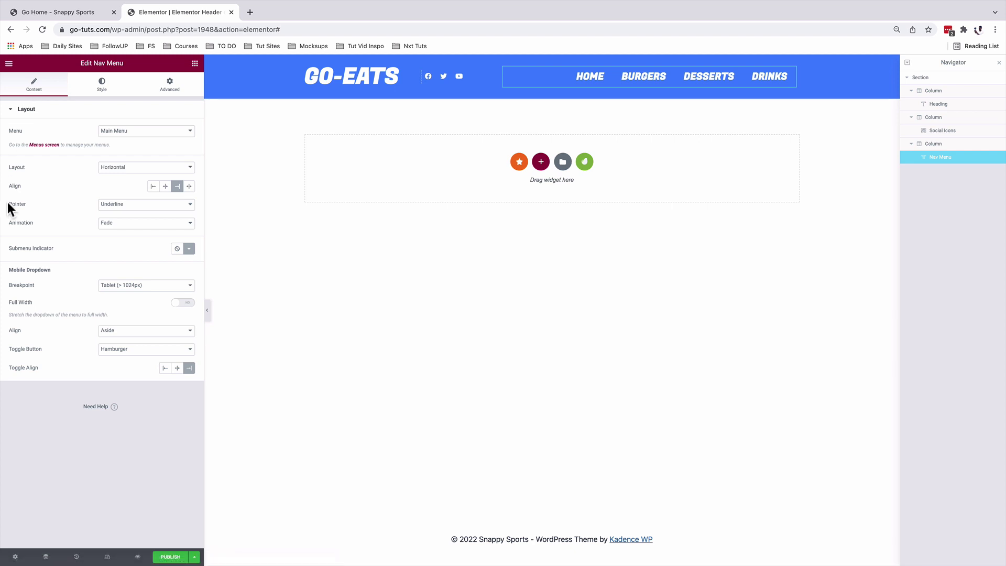
pyautogui.click(117, 205)
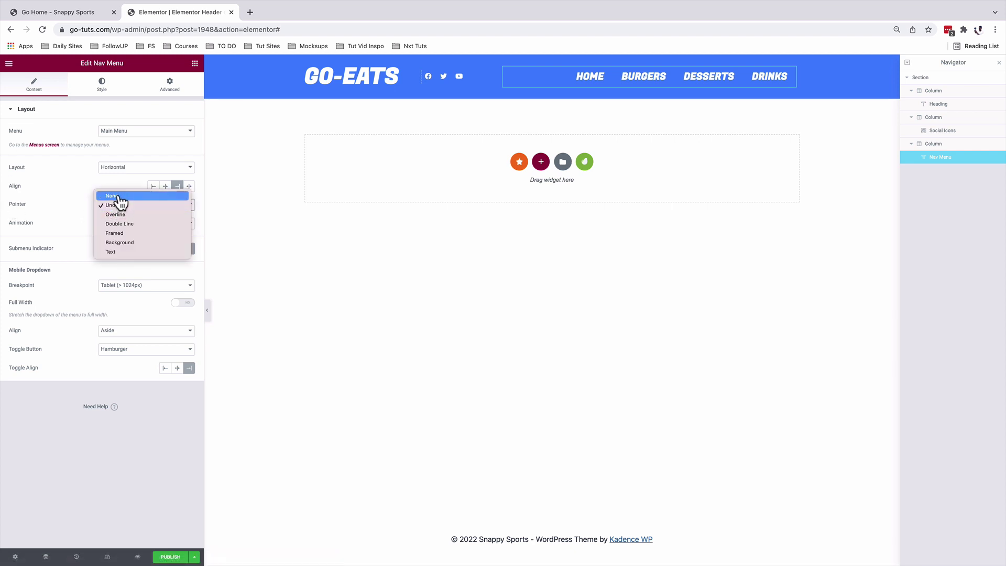
pyautogui.click(119, 197)
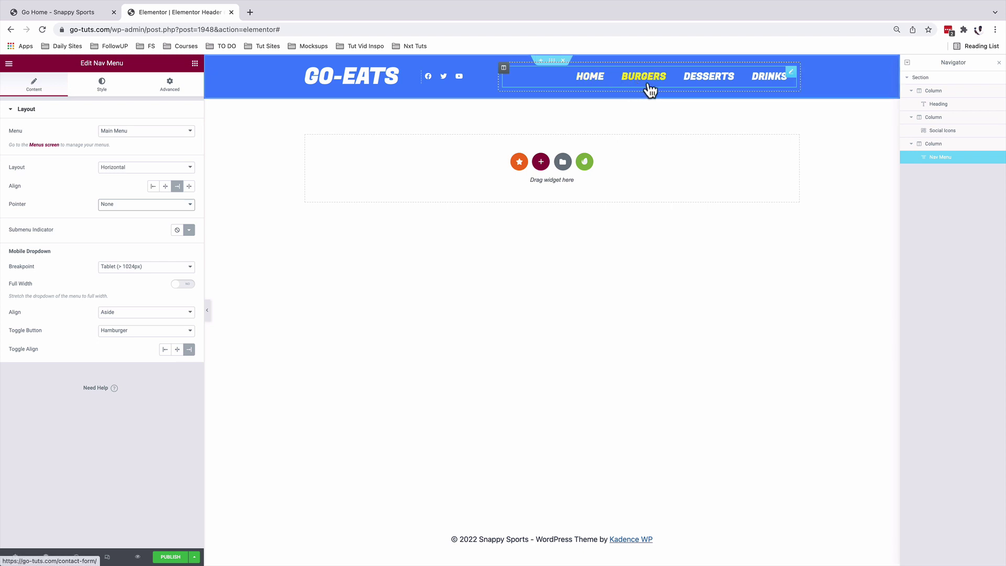
# Show the header in the tablet preview and set the nav menu's toggle button color to white
pyautogui.click(770, 76)
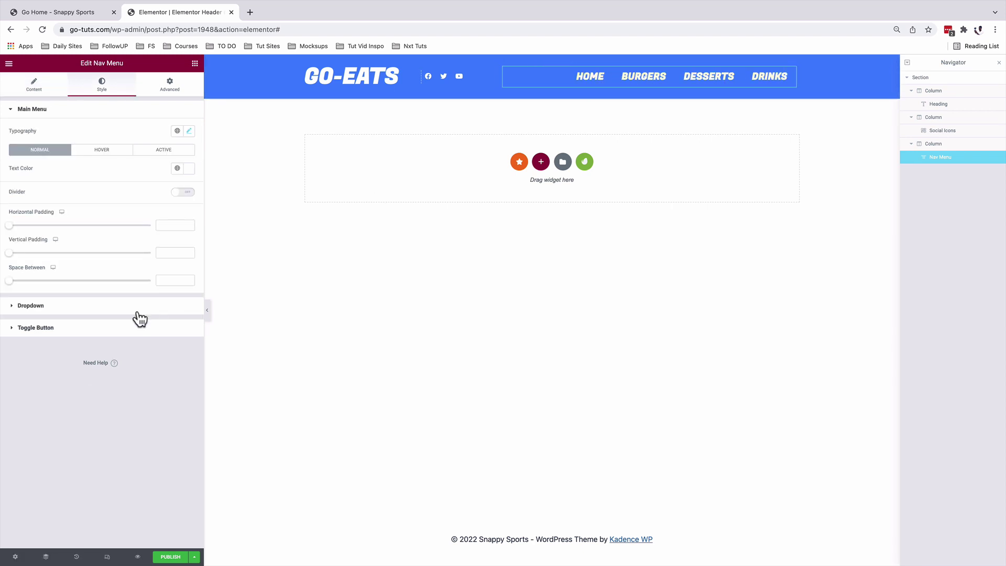
pyautogui.click(55, 306)
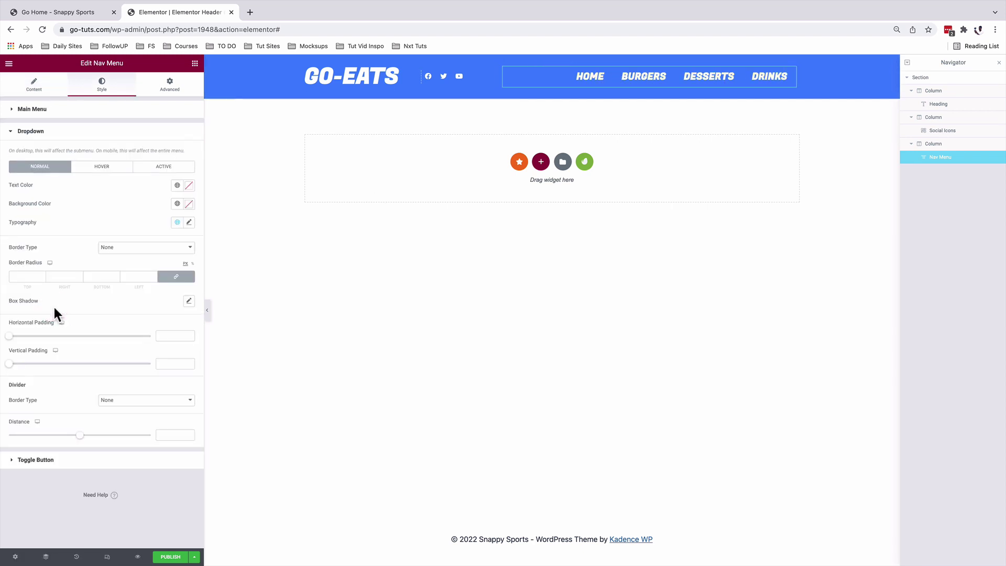
pyautogui.click(33, 460)
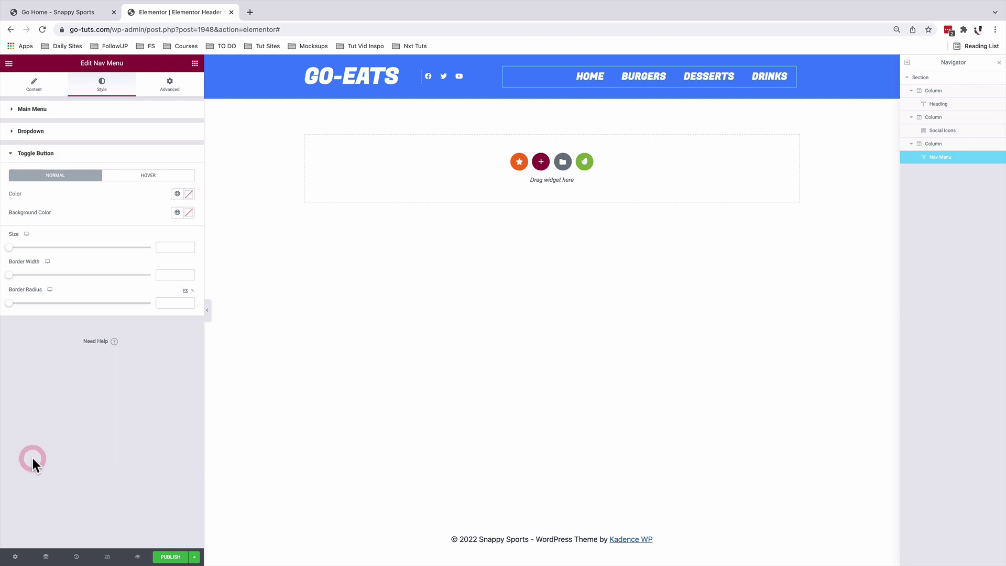
pyautogui.click(108, 556)
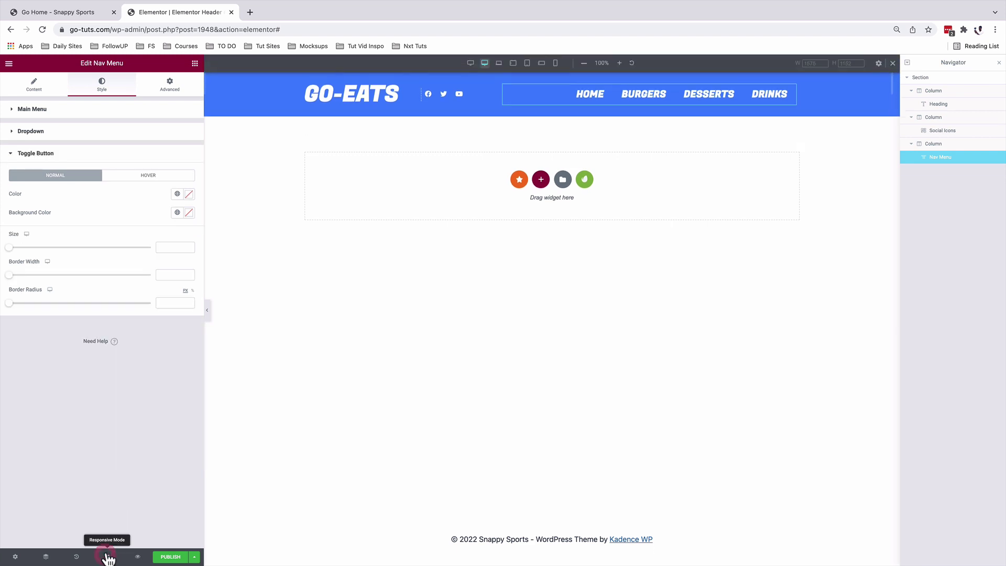
pyautogui.click(529, 64)
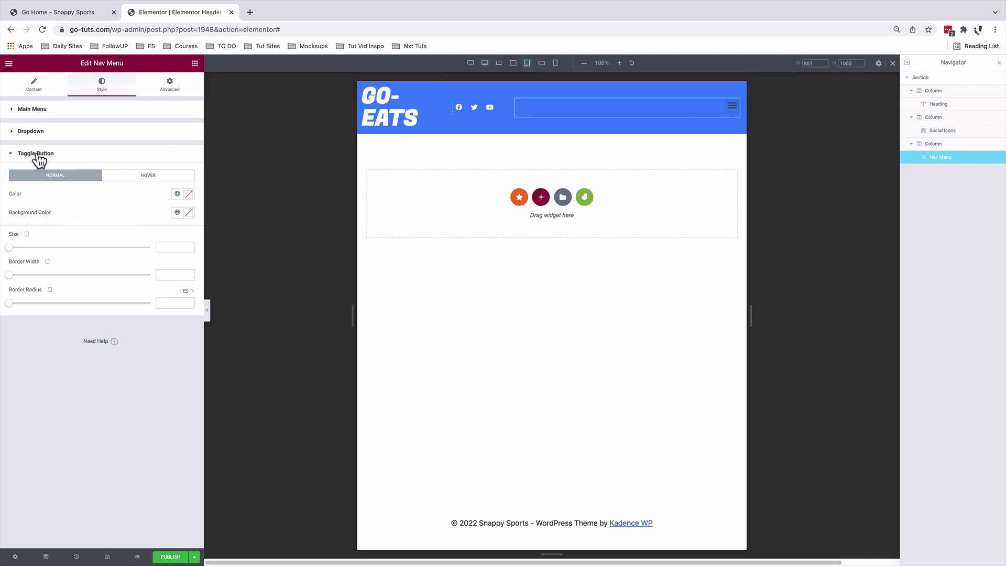
pyautogui.click(188, 195)
pyautogui.click(46, 349)
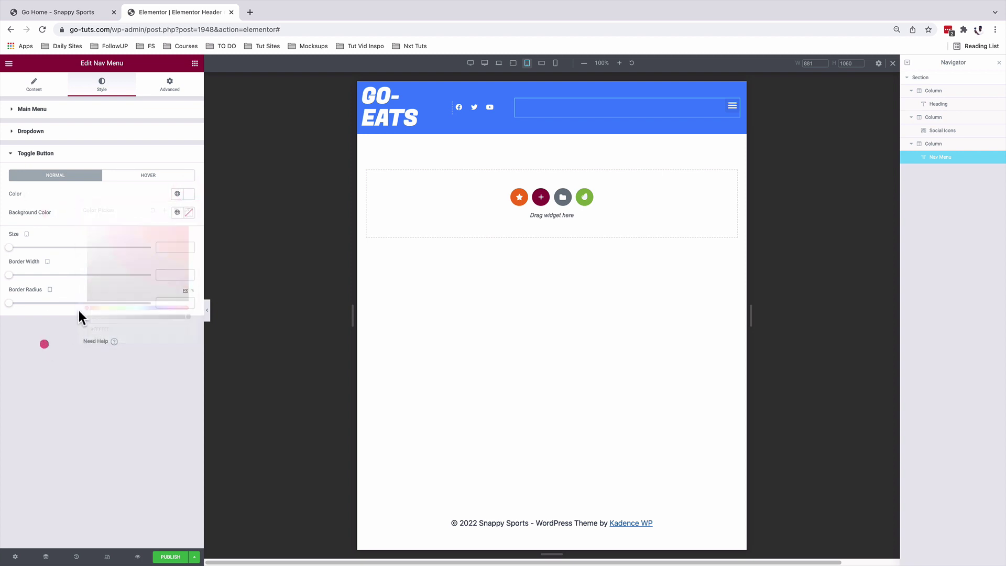
# Make the toggle button's background color fully transparent
pyautogui.click(189, 212)
pyautogui.moveTo(149, 335)
pyautogui.mouseDown()
pyautogui.moveTo(187, 332)
pyautogui.moveTo(164, 335)
pyautogui.mouseUp()
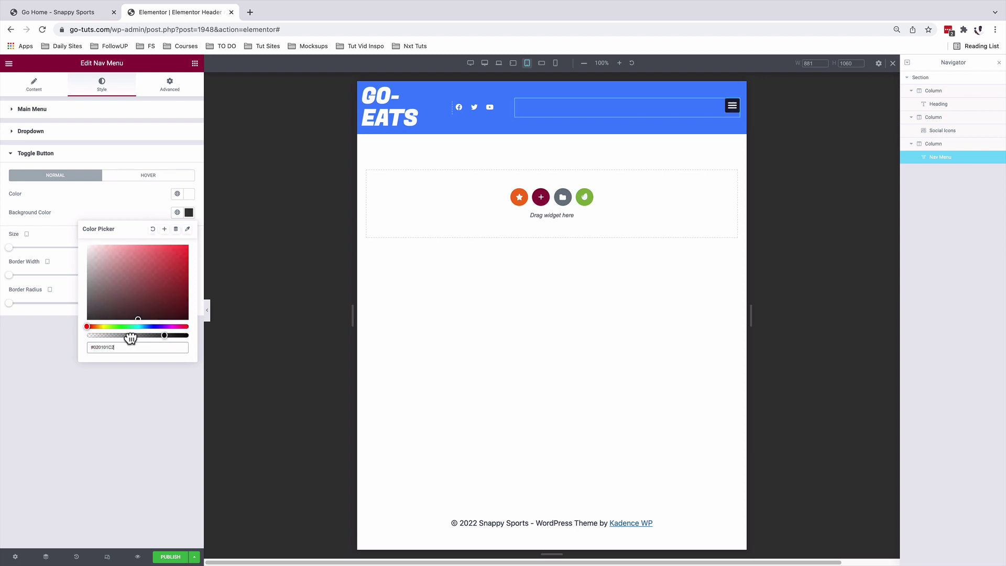
pyautogui.click(46, 338)
# For tablet, set the title column's width to 30% and the social icons column's width to 20%
pyautogui.click(366, 93)
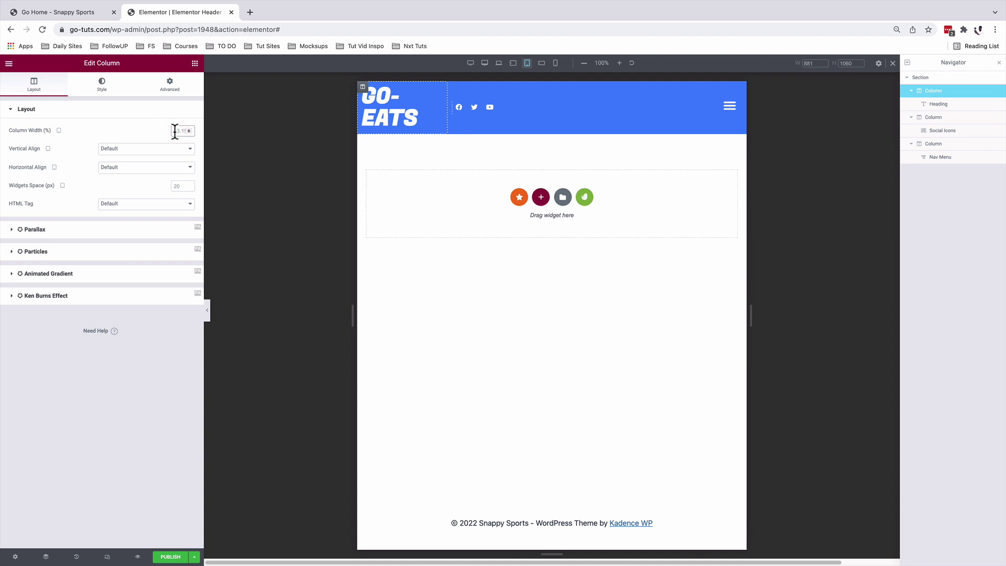
pyautogui.write('30')
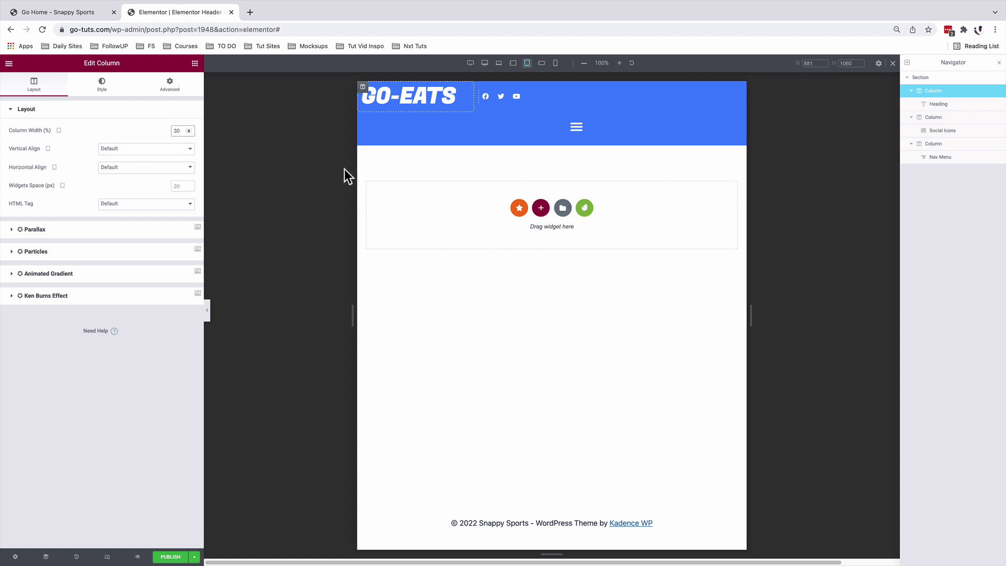
pyautogui.click(479, 92)
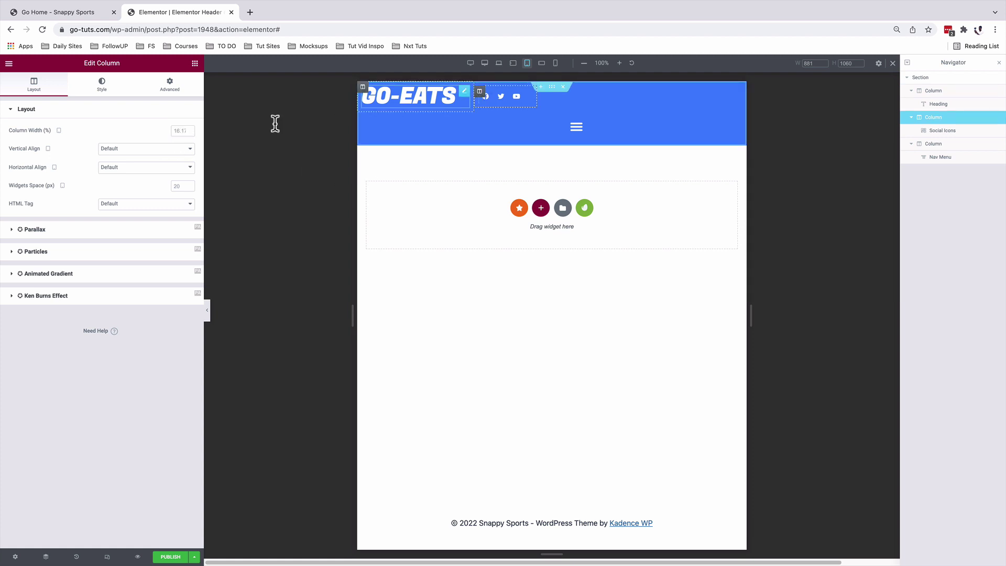
pyautogui.doubleClick(180, 132)
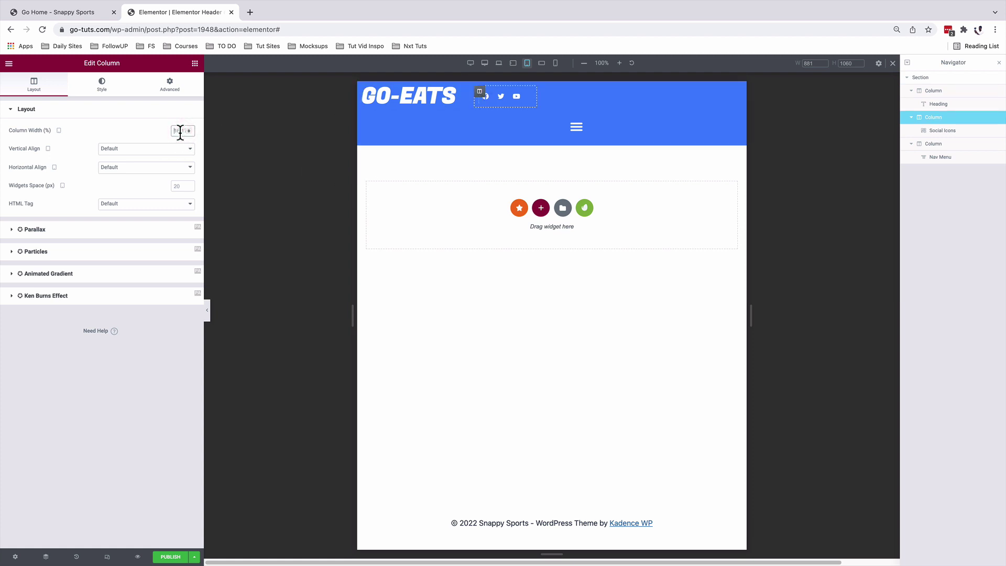
pyautogui.write('20')
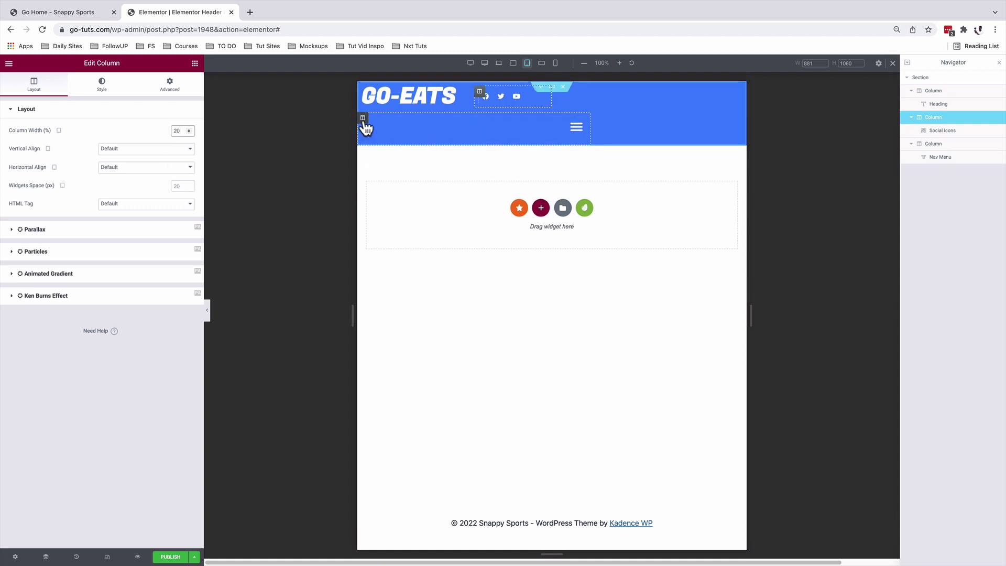
# Set the nav menu column's tablet width to 50% so it fits on the same row
pyautogui.click(363, 118)
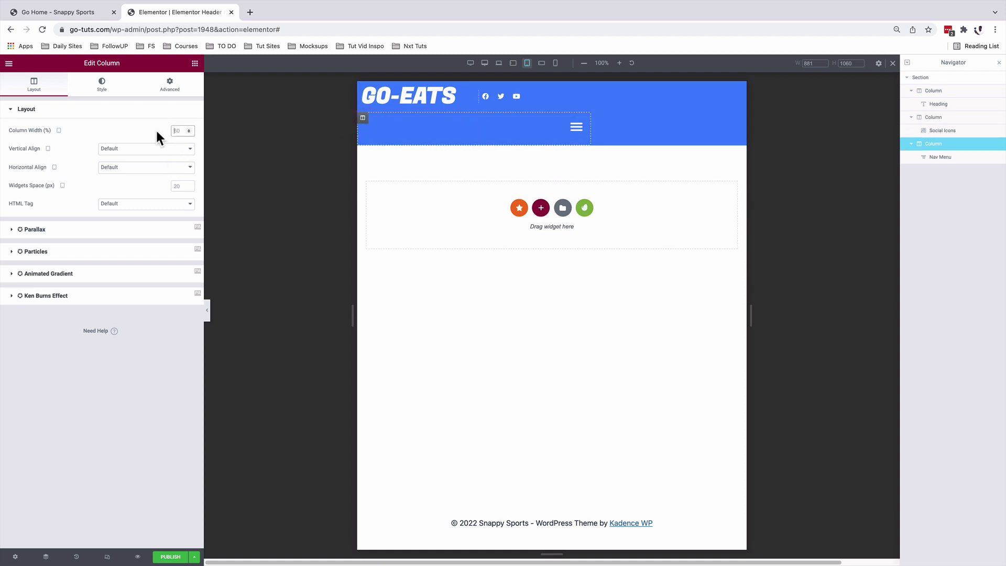
pyautogui.click(178, 131)
pyautogui.write('50')
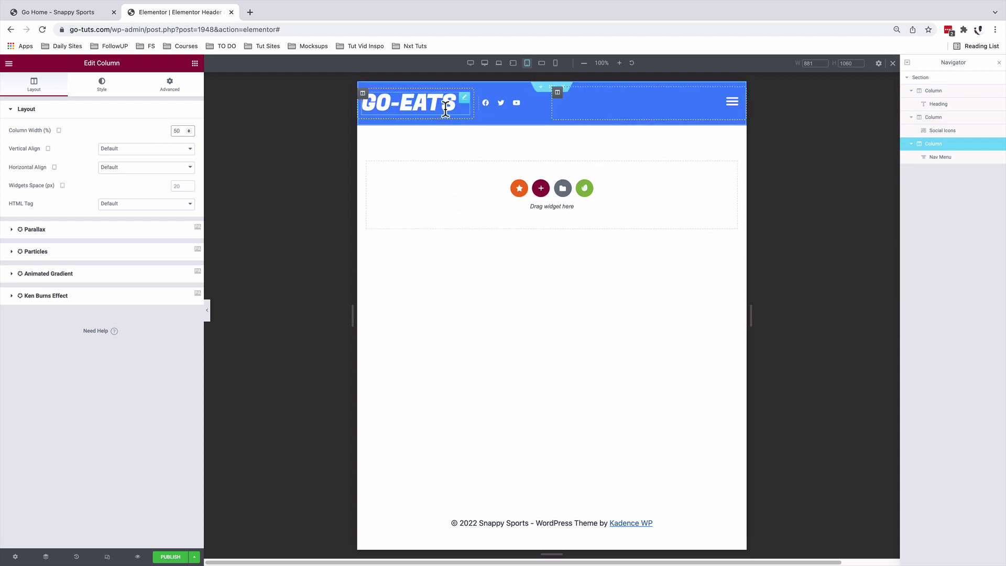
# Give the GO-EATS heading a left padding of 1 em for tablet, with the other sides unlinked at 0
pyautogui.click(465, 99)
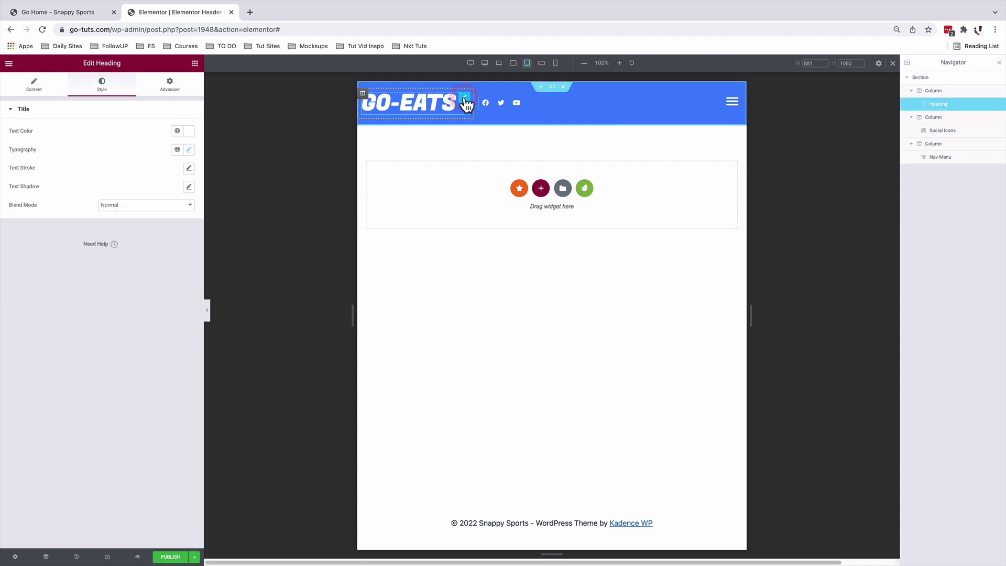
pyautogui.click(169, 87)
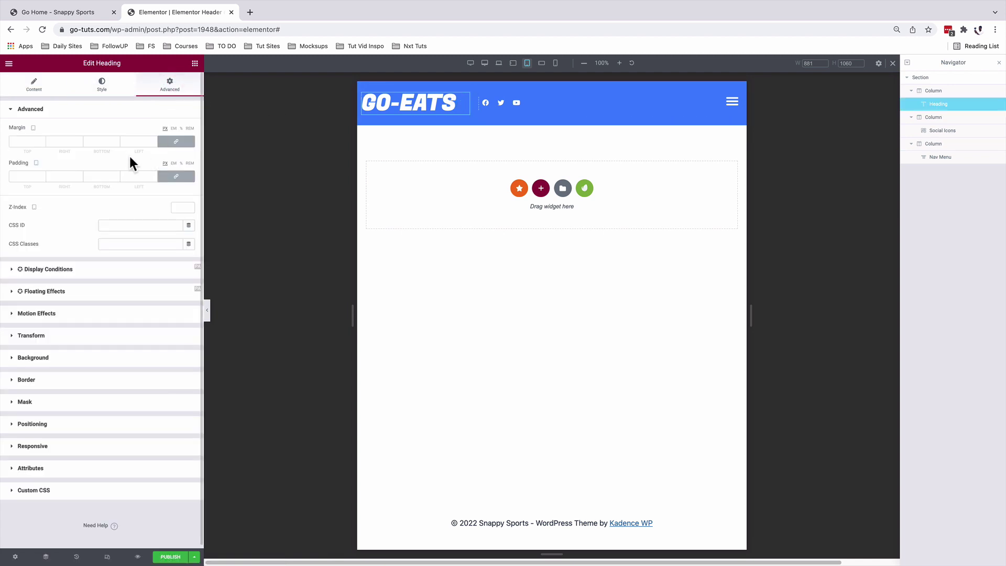
pyautogui.click(176, 176)
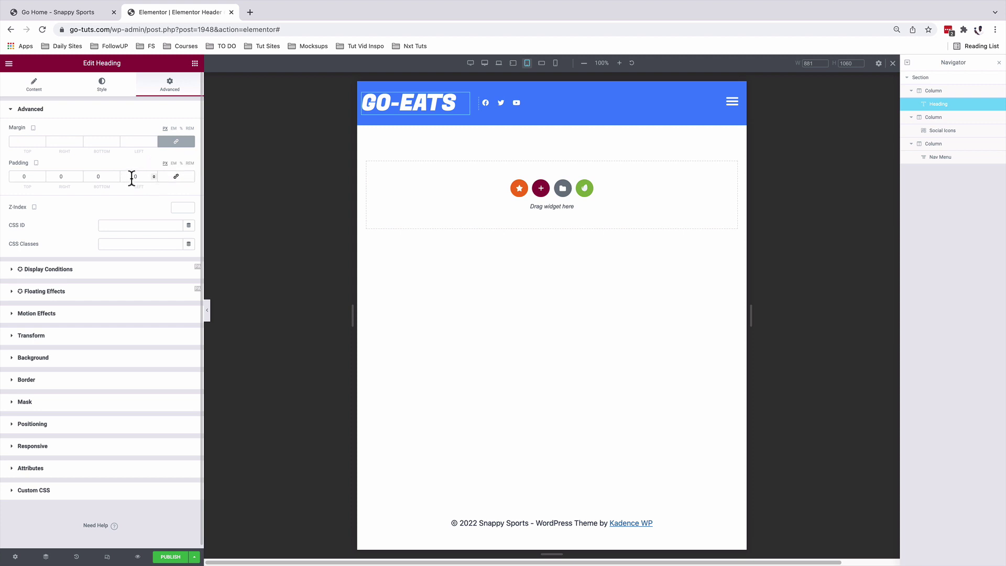
pyautogui.click(138, 176)
pyautogui.click(173, 163)
pyautogui.click(139, 176)
pyautogui.write('1')
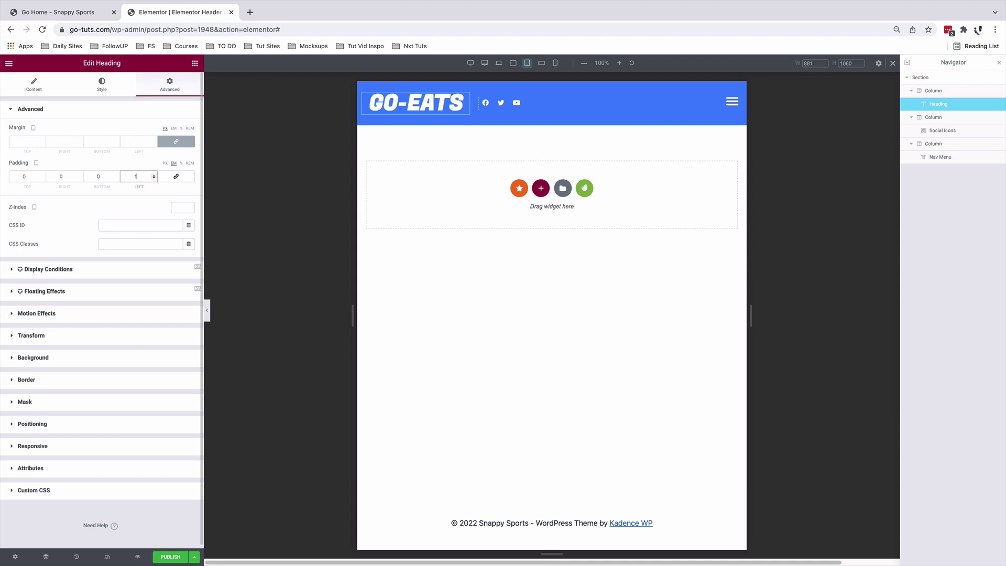
# In the mobile preview, reduce the GO-EATS heading's font size and align it to the center
pyautogui.click(556, 64)
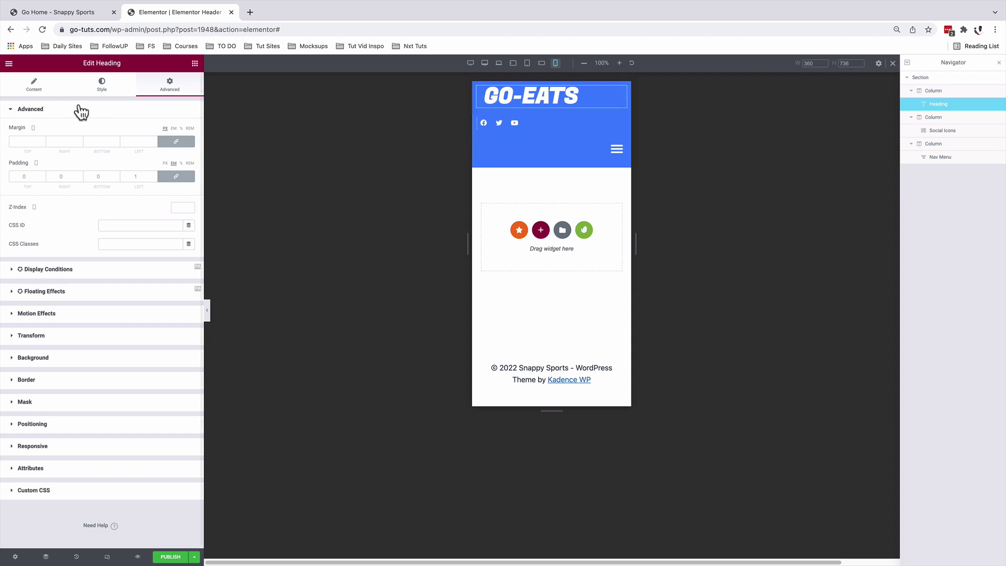
pyautogui.click(37, 90)
pyautogui.click(101, 85)
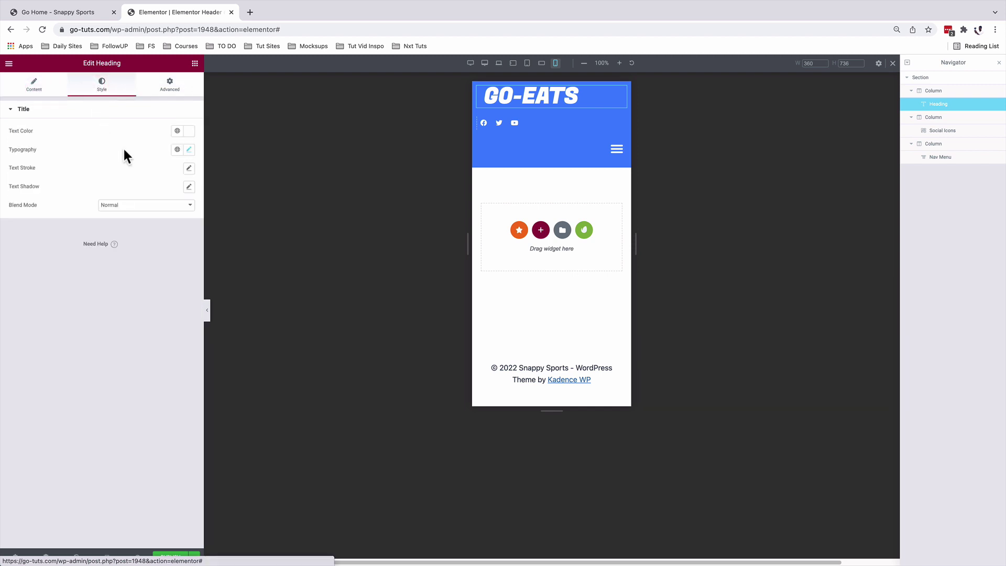
pyautogui.click(190, 150)
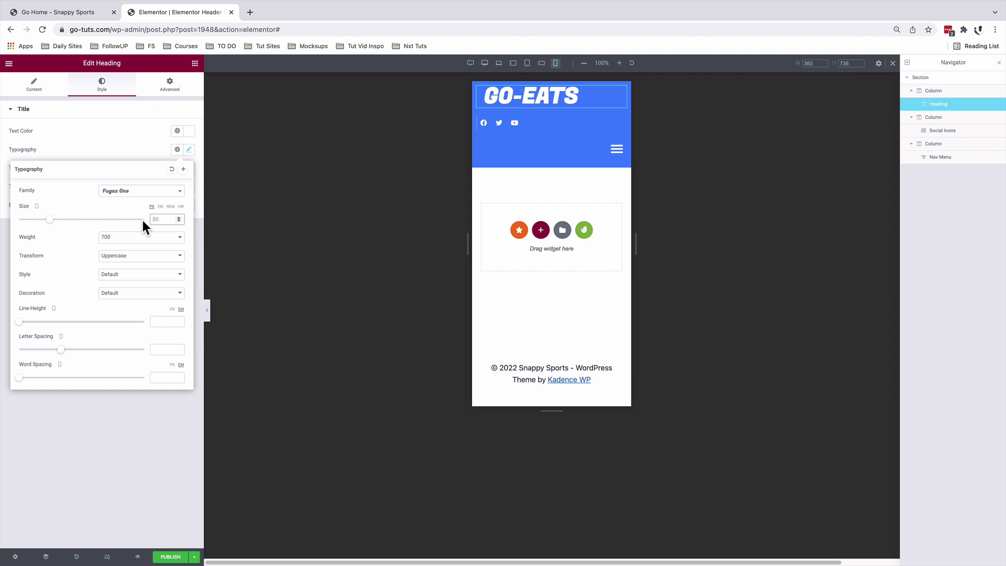
pyautogui.click(34, 85)
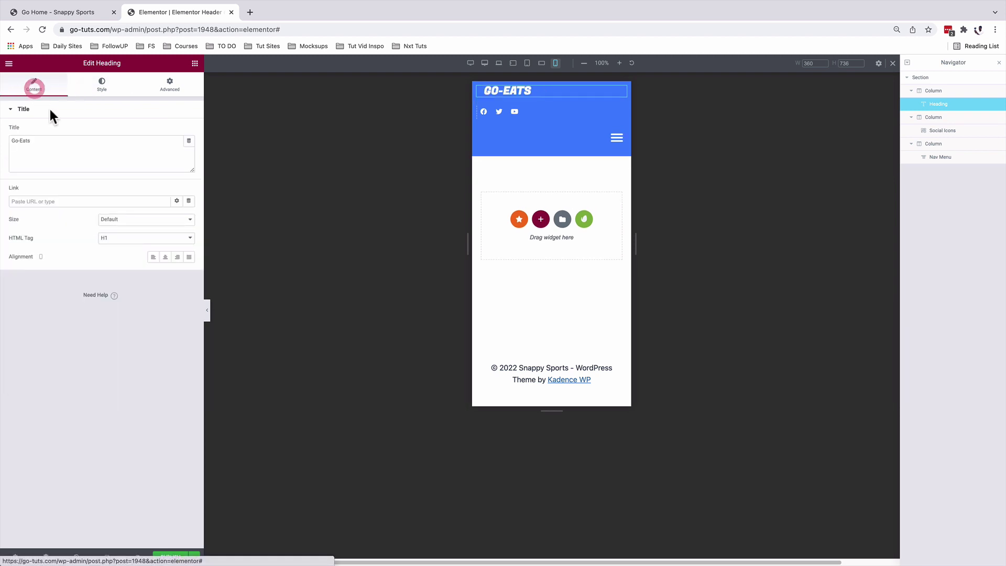
pyautogui.click(165, 256)
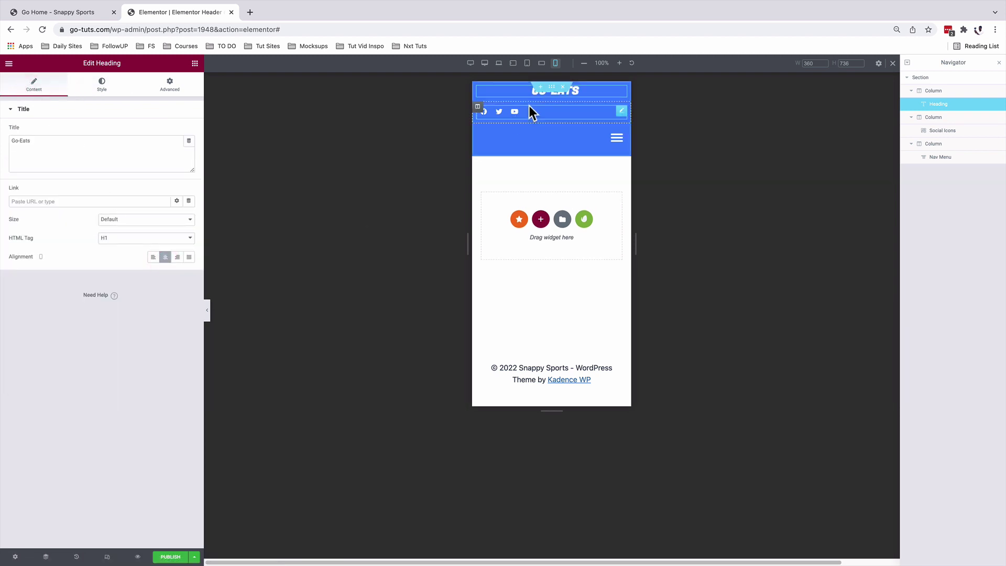
# For mobile, set the social icons column and the nav menu column to 50% width each
pyautogui.click(478, 107)
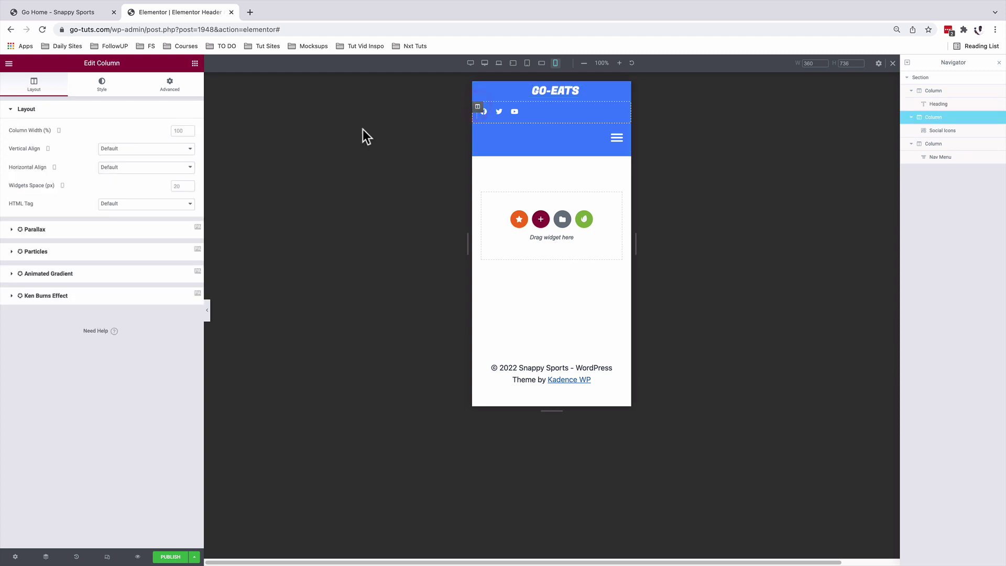
pyautogui.click(177, 130)
pyautogui.write('50')
pyautogui.click(477, 128)
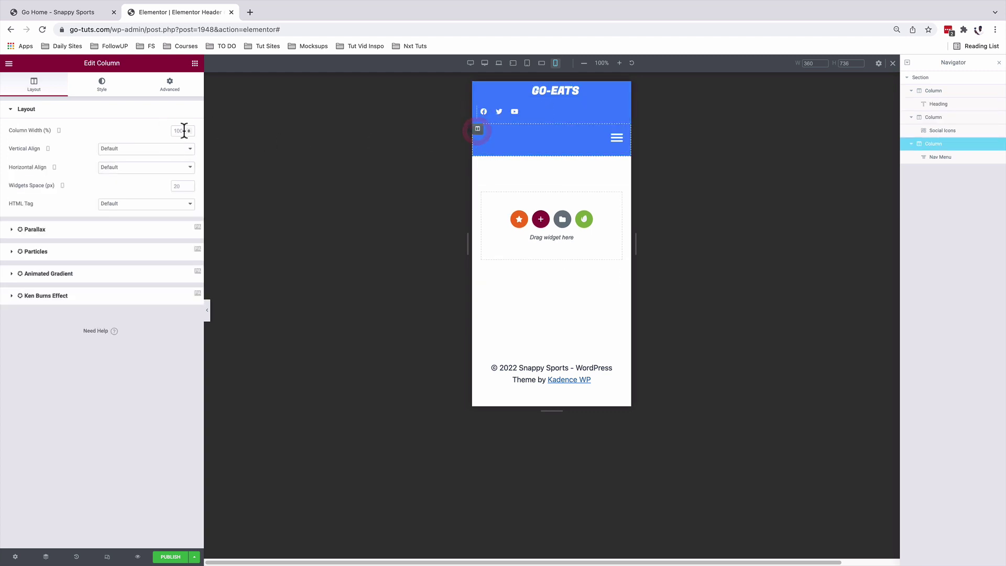
pyautogui.write('50')
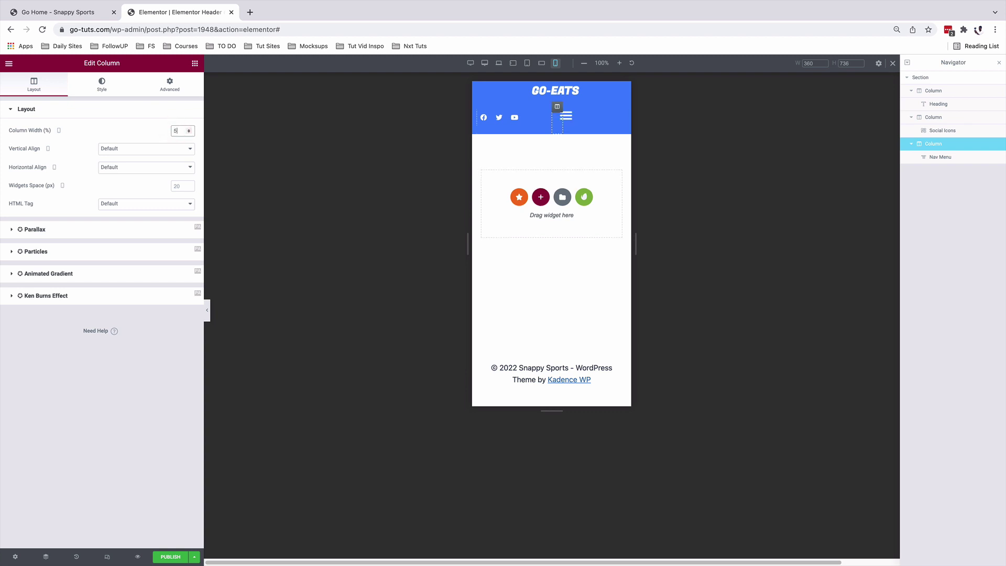
# Give the social icons column unlinked mobile padding of 4 em left and 1 em bottom, with 0 on the other sides
pyautogui.click(495, 119)
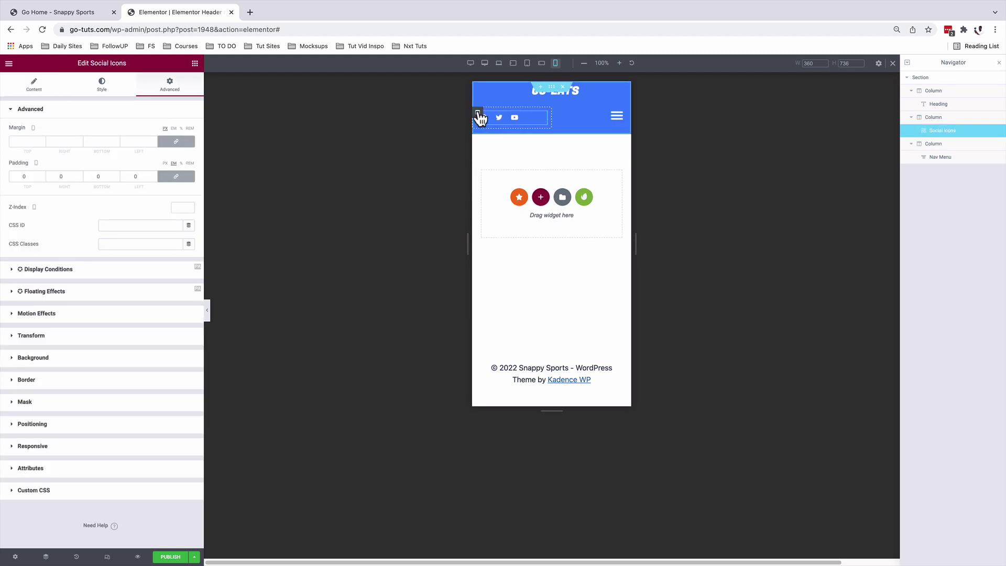
pyautogui.click(479, 115)
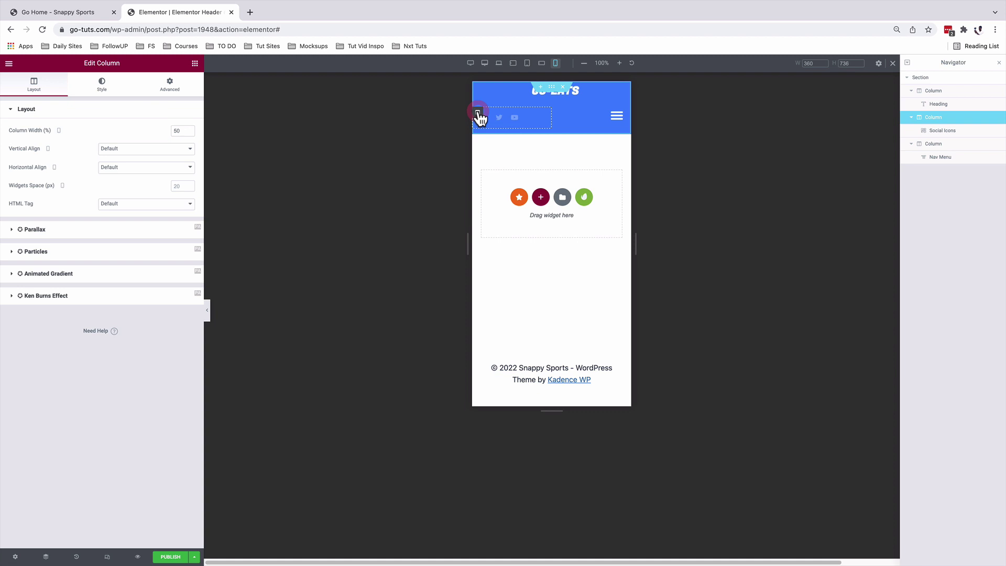
pyautogui.click(166, 89)
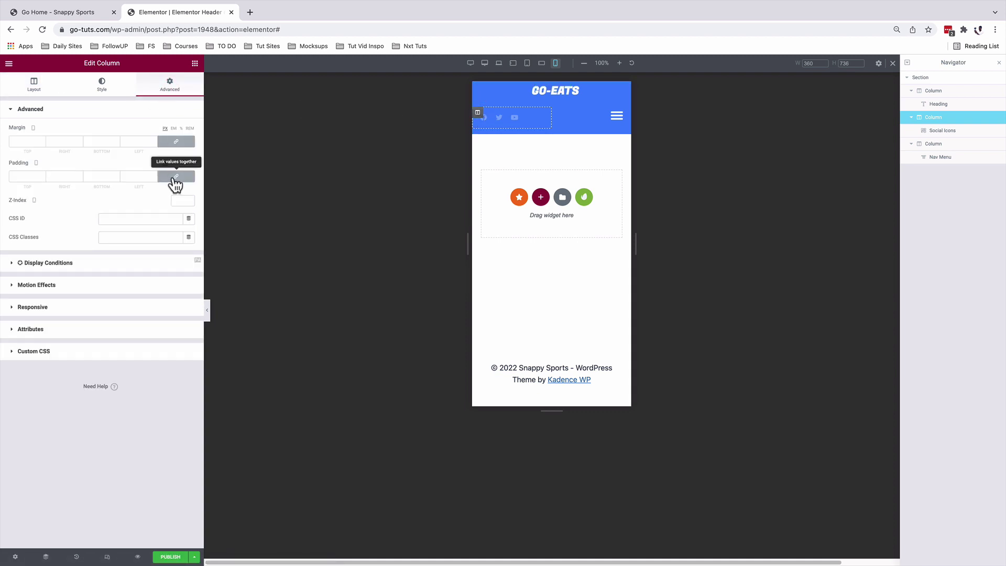
pyautogui.click(175, 179)
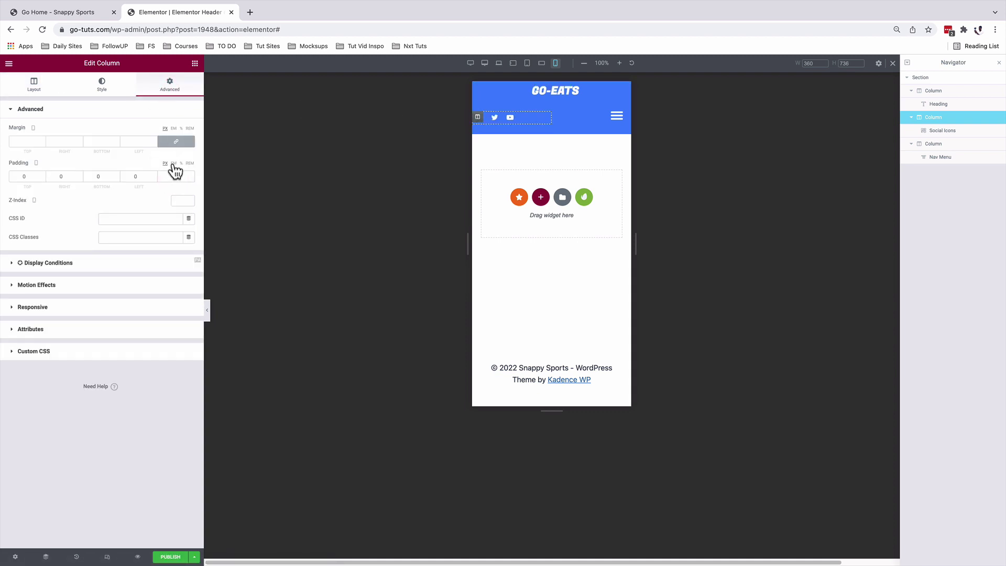
pyautogui.click(176, 176)
pyautogui.click(136, 177)
pyautogui.write('4')
pyautogui.doubleClick(102, 177)
pyautogui.write('1')
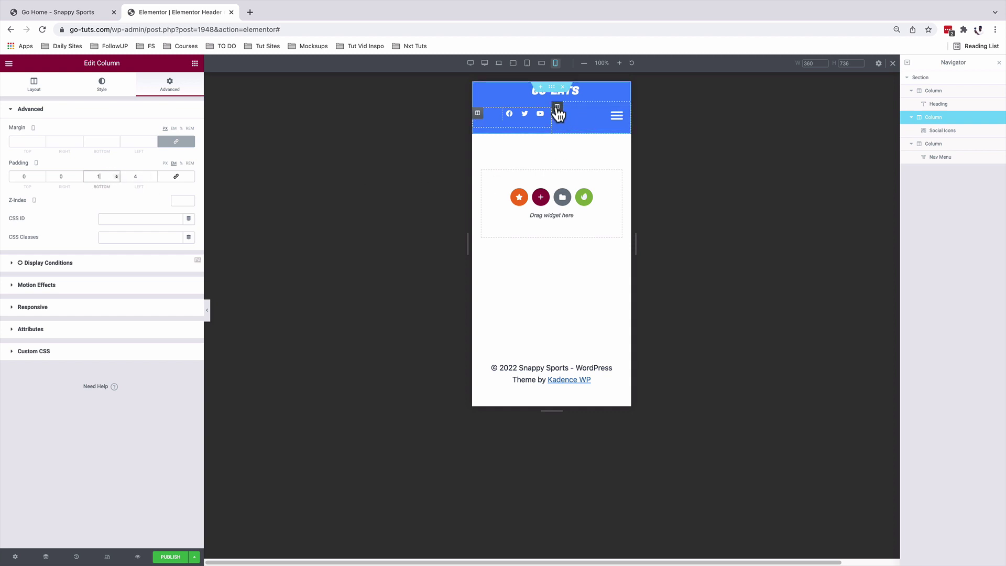
# Set the nav menu column's mobile padding to 4 em on the right and 0 elsewhere, unlinked, and close the responsive preview
pyautogui.click(557, 108)
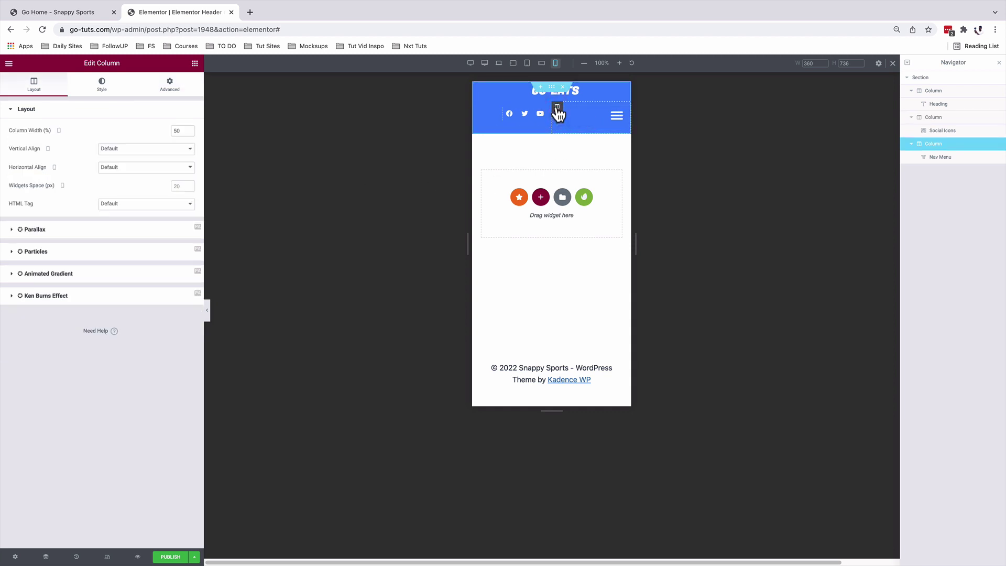
pyautogui.click(169, 93)
pyautogui.click(173, 180)
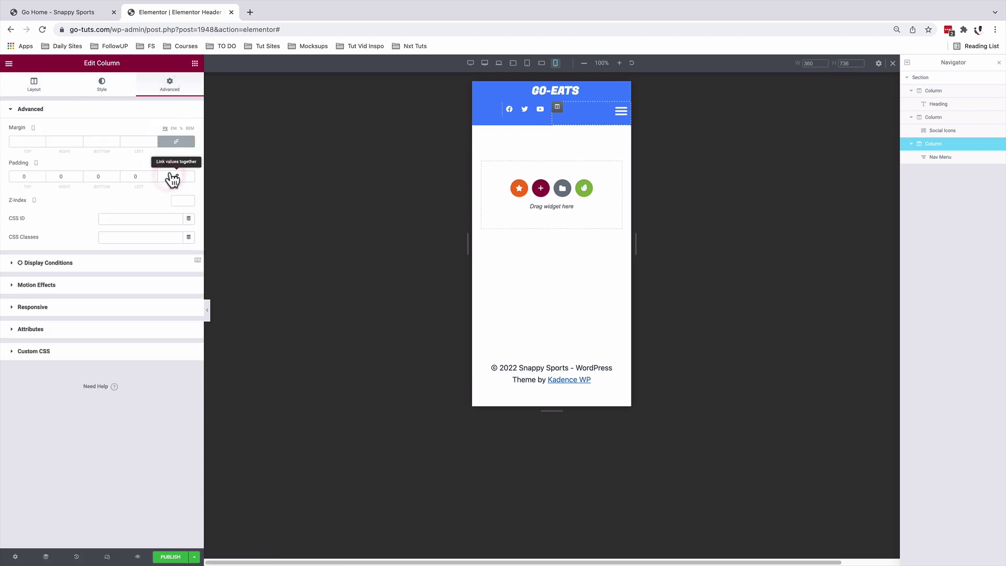
pyautogui.click(173, 163)
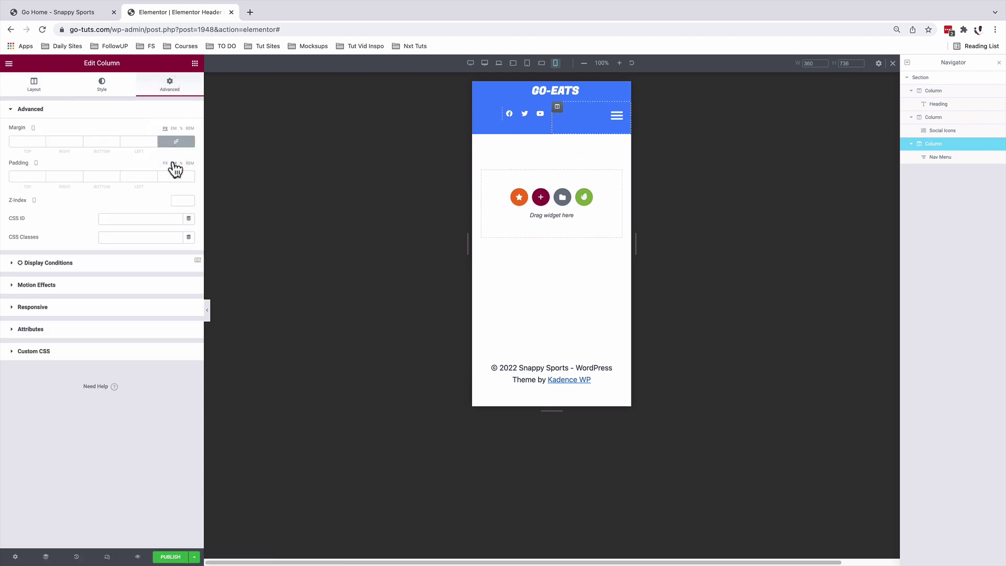
pyautogui.doubleClick(58, 176)
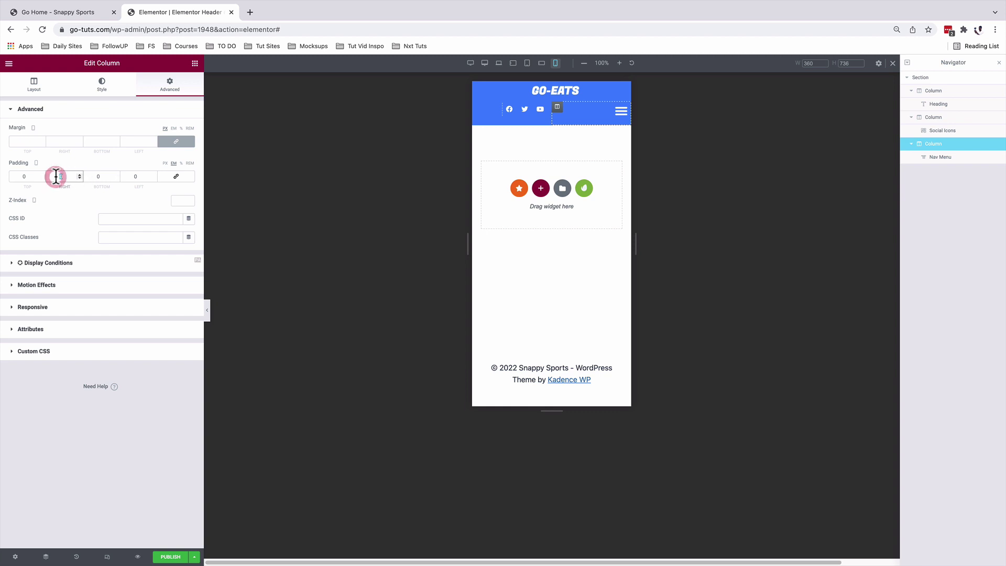
pyautogui.write('4')
pyautogui.click(694, 248)
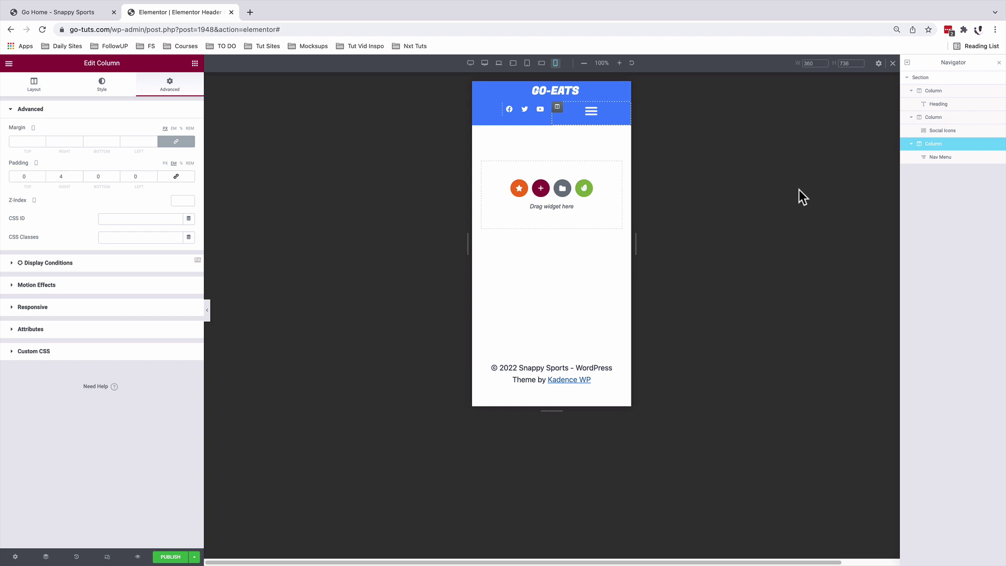
pyautogui.click(893, 64)
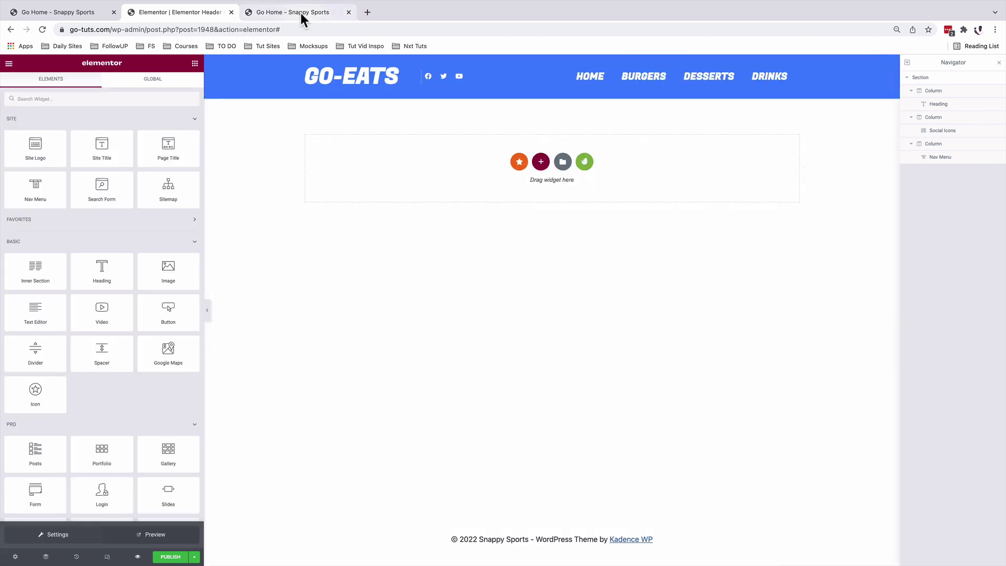
# Publish the header template with a display condition that includes the entire site
pyautogui.click(300, 11)
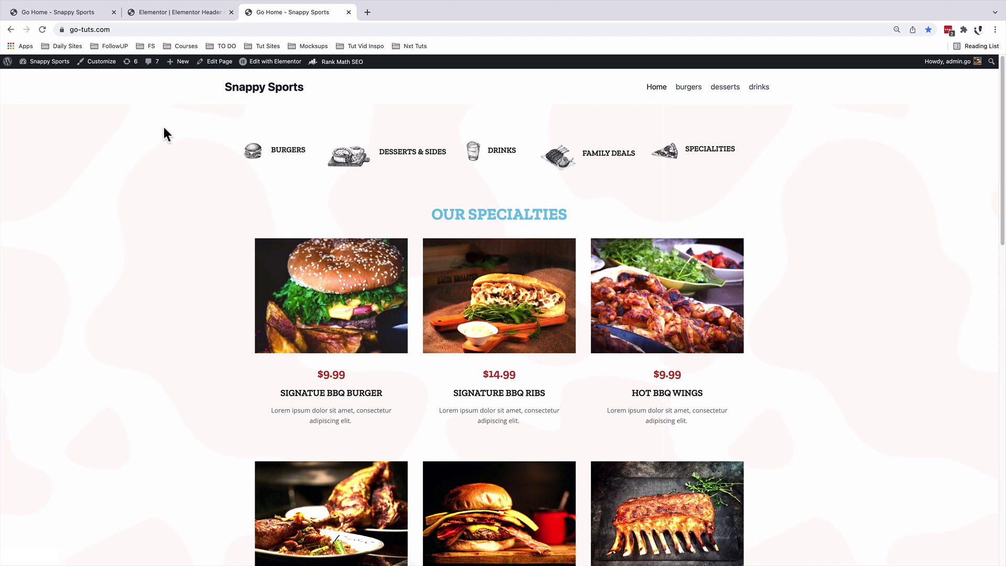
pyautogui.click(173, 13)
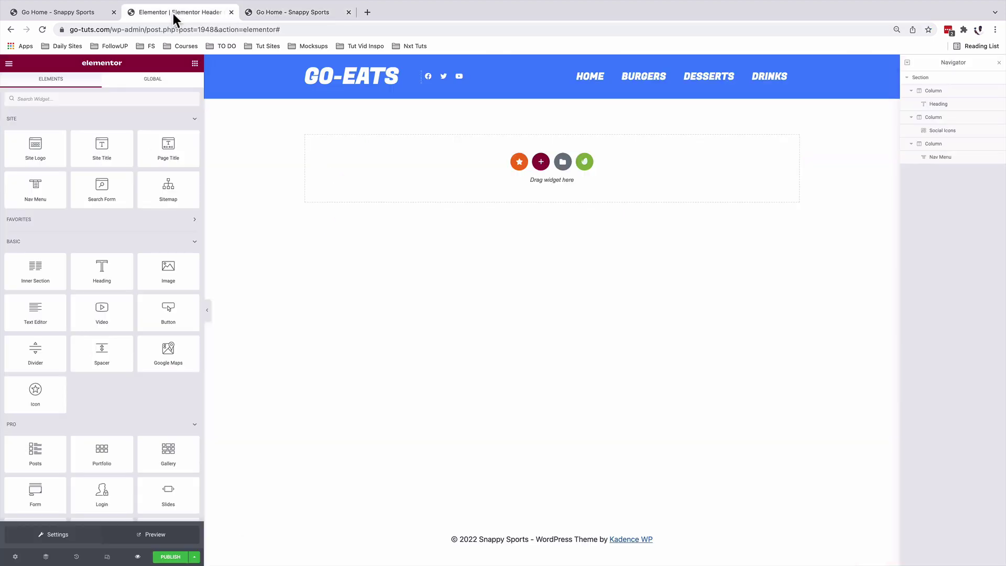
pyautogui.click(172, 557)
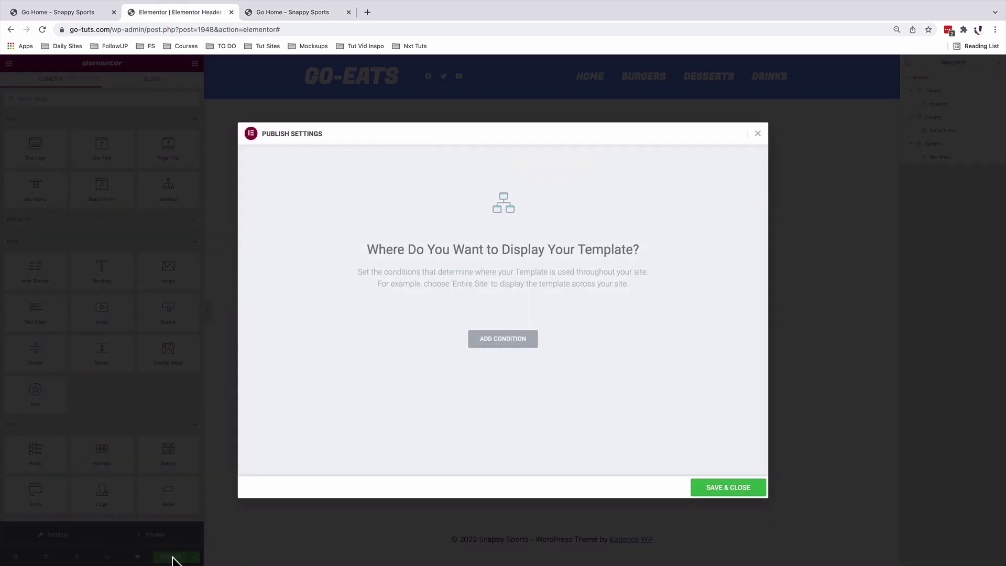
pyautogui.click(500, 345)
pyautogui.click(714, 488)
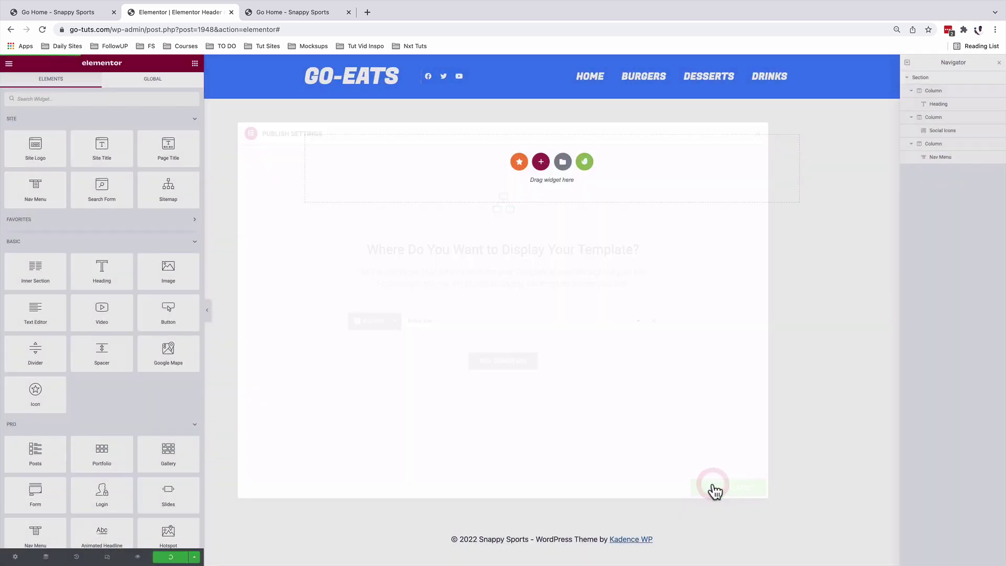
# Reload the live home page and check how the published header looks at the start of the page and while scrolling
pyautogui.click(266, 11)
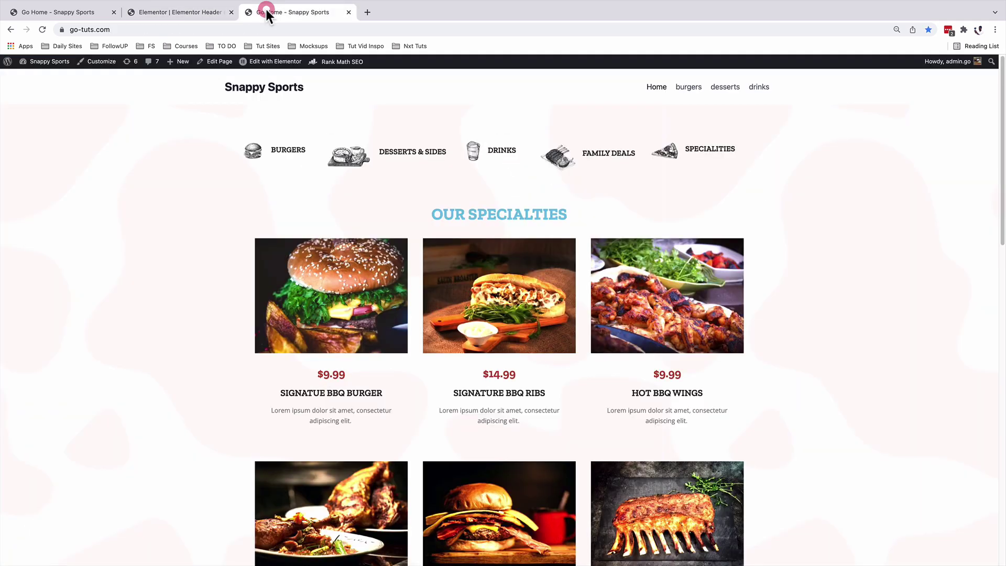
pyautogui.click(43, 30)
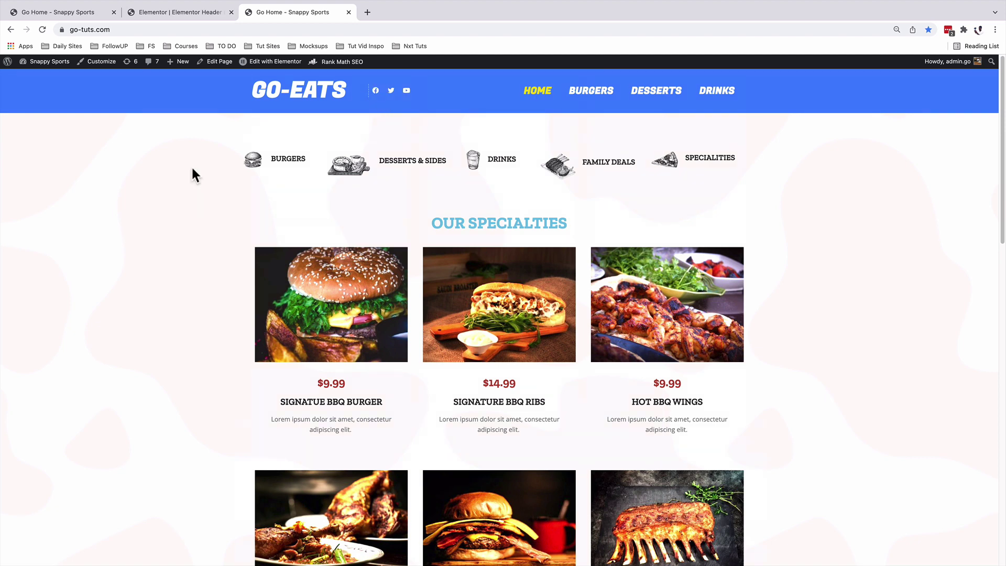
pyautogui.scroll(-3, 193, 170)
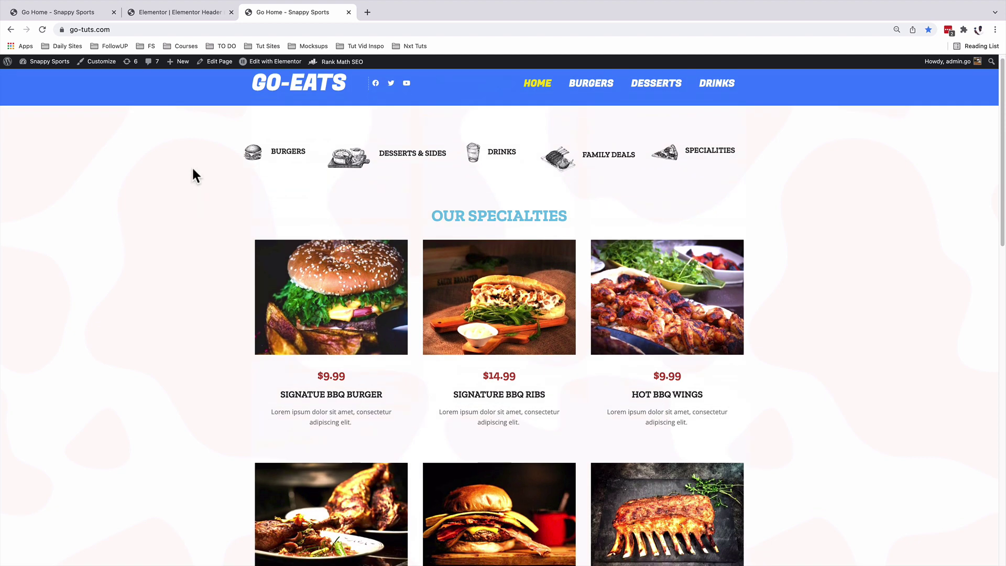
pyautogui.scroll(-10, 194, 170)
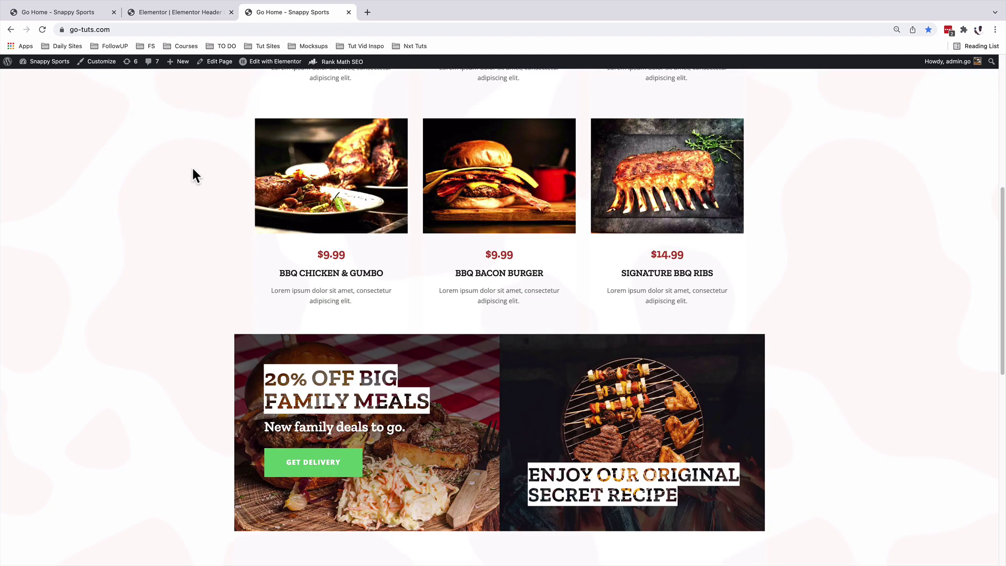
pyautogui.scroll(10, 193, 170)
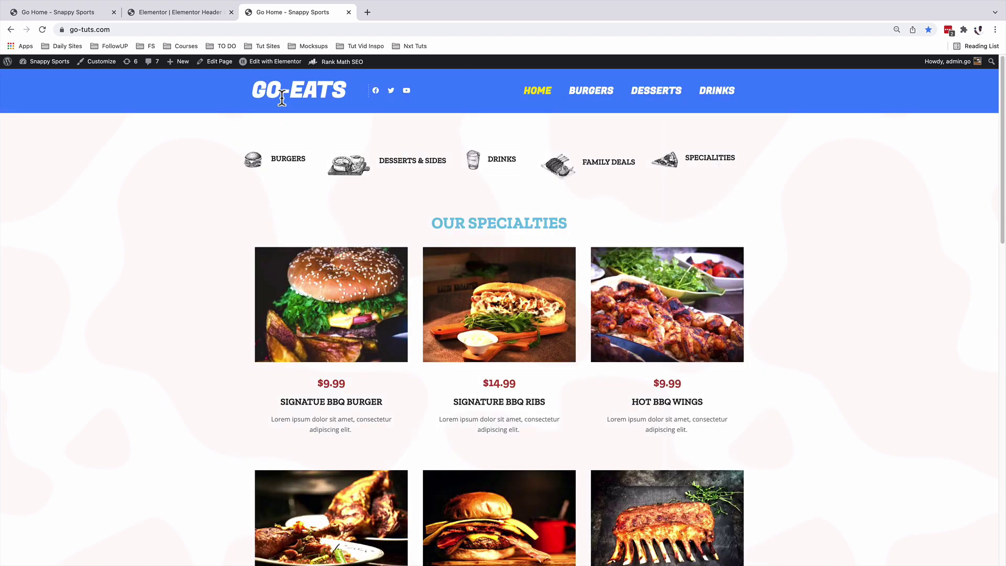
# Back in the Elementor header editor, duplicate the GO-EATS heading within its column
pyautogui.hotkey('ctrl', 'shift', 'Tab')
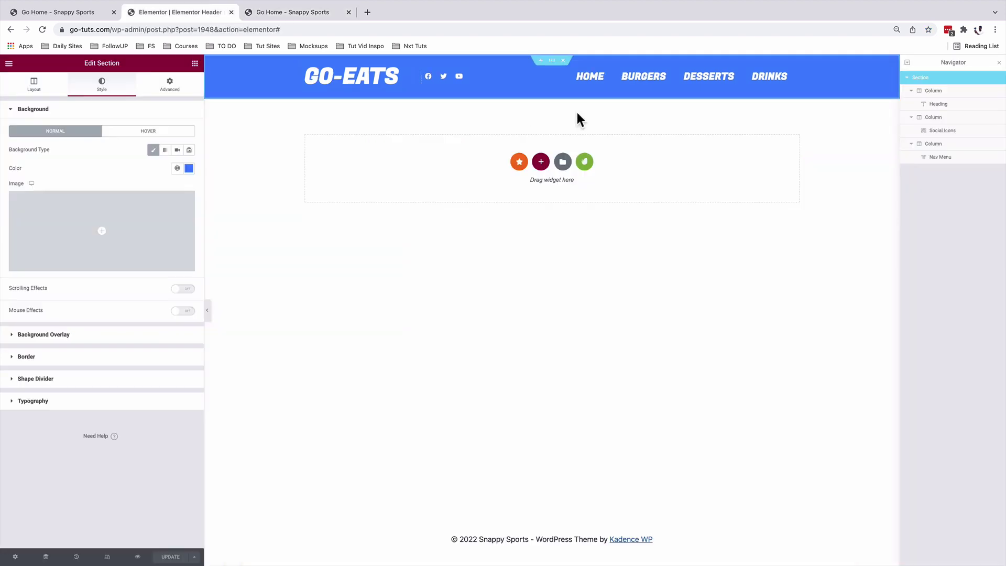
pyautogui.click(938, 105)
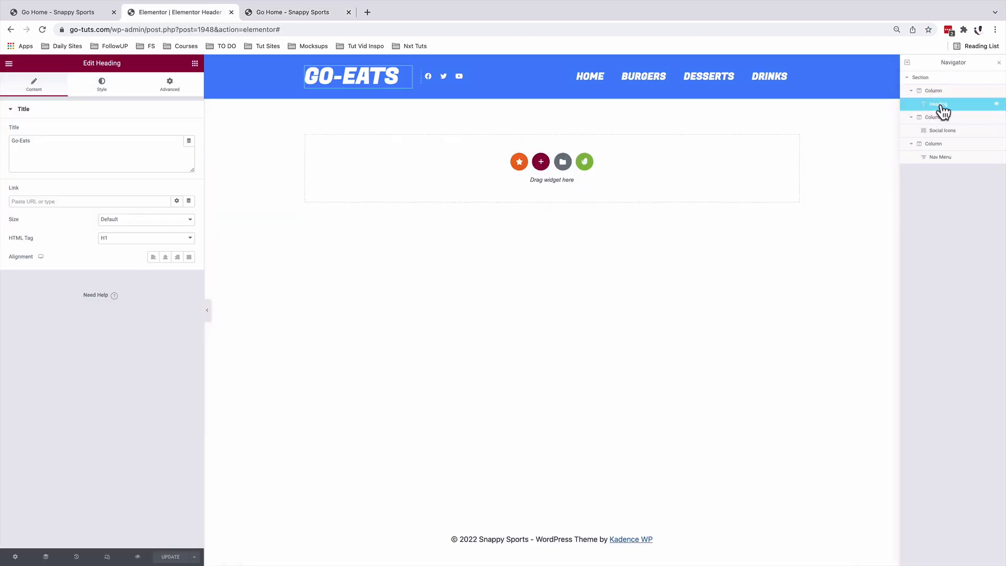
pyautogui.rightClick(941, 106)
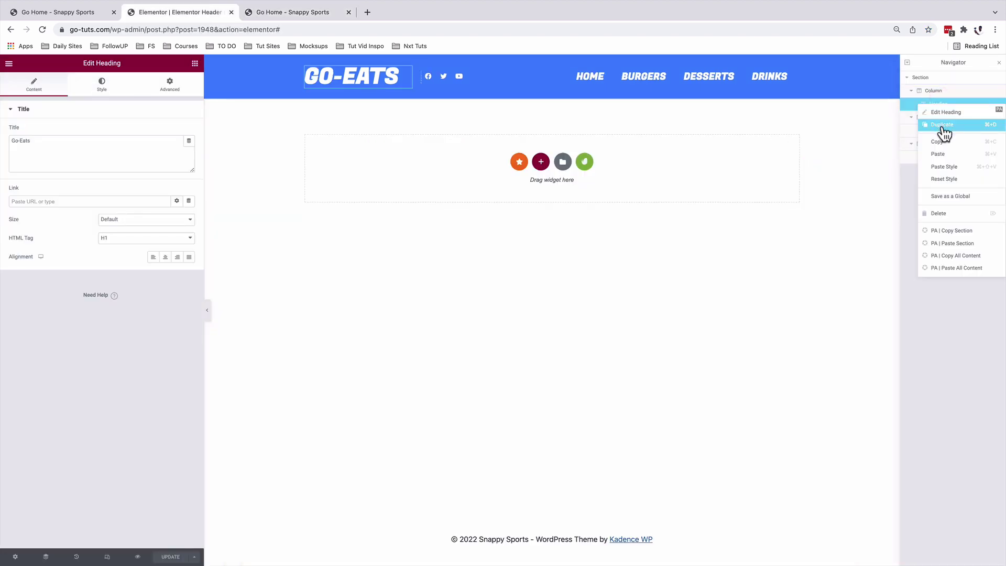
pyautogui.click(944, 126)
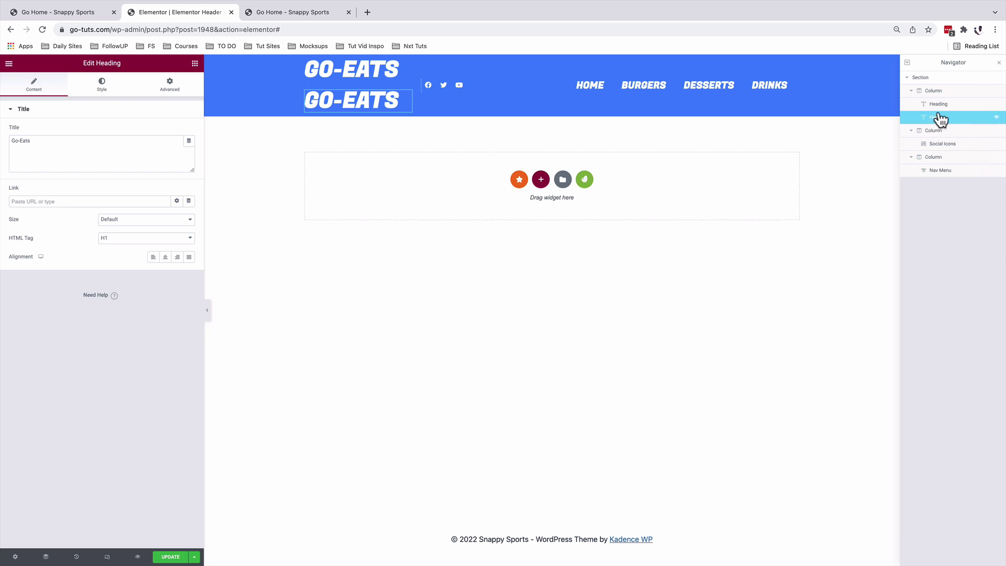
# Rename the first GO-EATS heading in the structure as White Logo and the second one as Gradient Logo
pyautogui.click(940, 105)
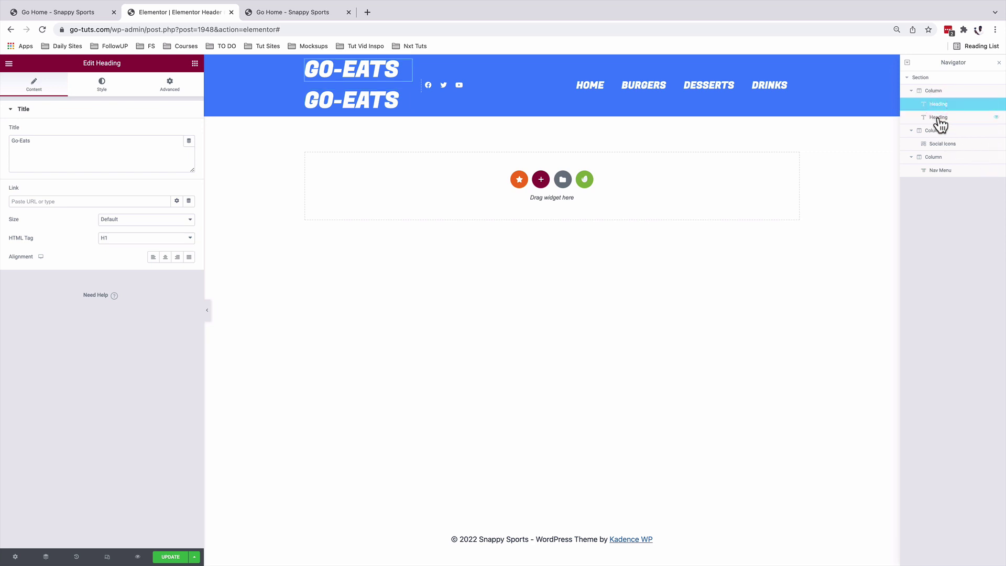
pyautogui.click(938, 118)
pyautogui.click(937, 107)
pyautogui.doubleClick(938, 106)
pyautogui.write('White Logo')
pyautogui.doubleClick(939, 117)
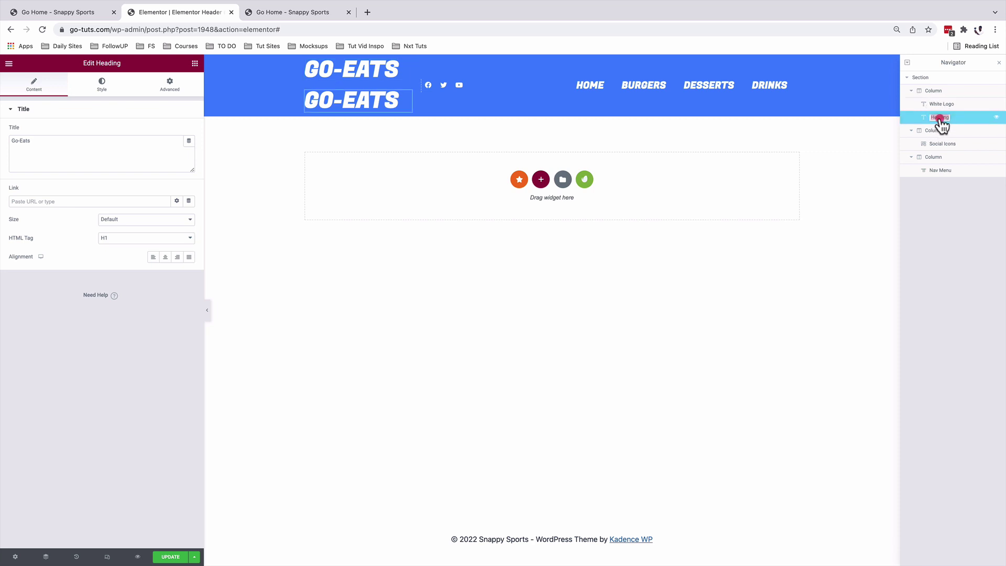
pyautogui.write('Gradient Logo')
pyautogui.press('Return')
# Add custom CSS to the Gradient Logo heading: a .gradient-logo rule with a 120deg gradient from #d4fc79 to #96e6a1, clipped to text with transparent fill
pyautogui.click(938, 118)
pyautogui.click(169, 84)
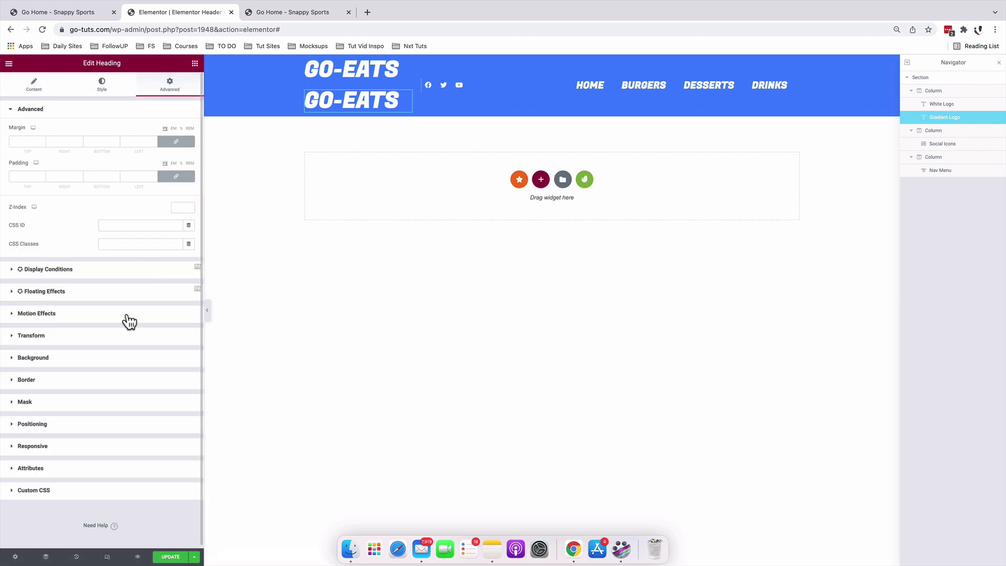
pyautogui.click(55, 490)
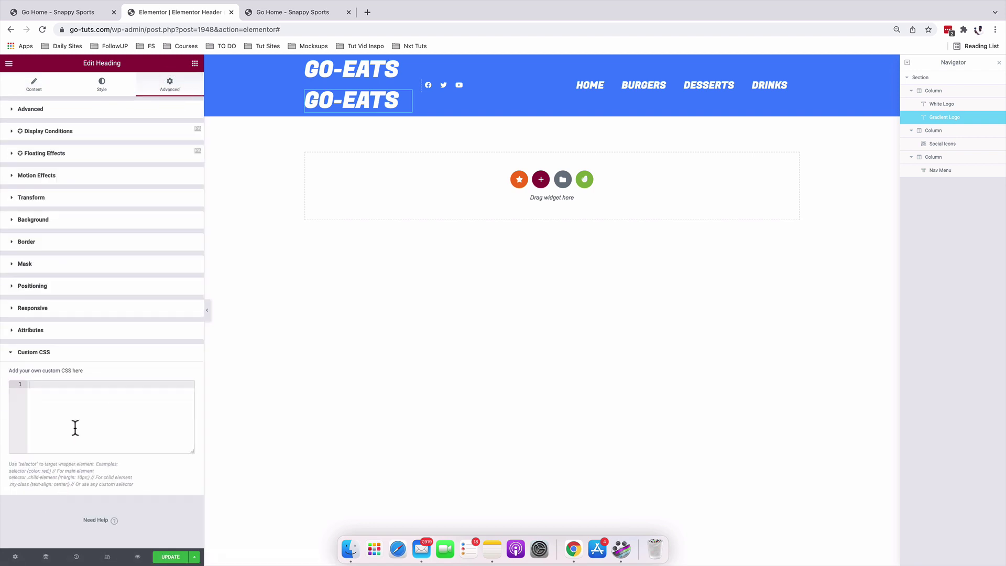
pyautogui.click(73, 428)
pyautogui.write('.gradient-logo { background-image: linear-gradient(120deg, #d4fc79 0%, #96e6a1 100%);   -webkit-background-clip: text;   -webkit-text-fill-color: transparent; }')
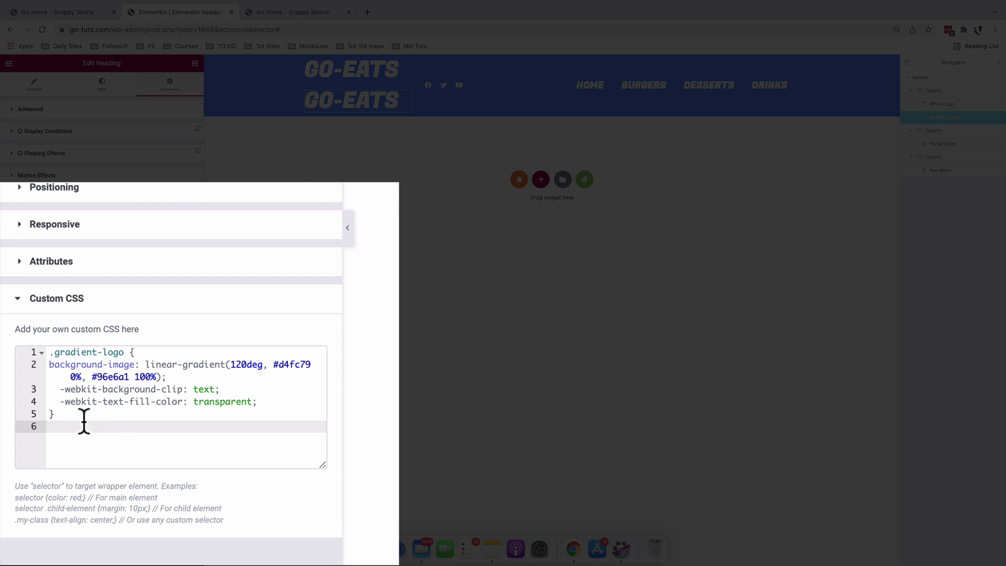
pyautogui.moveTo(83, 419); pyautogui.dragTo(19, 341)
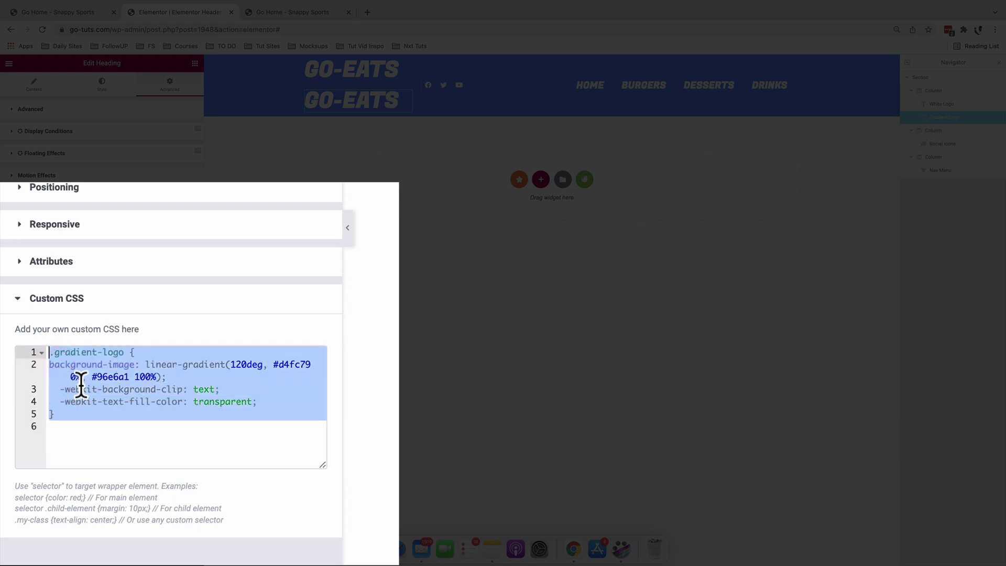
pyautogui.moveTo(145, 376); pyautogui.dragTo(278, 402)
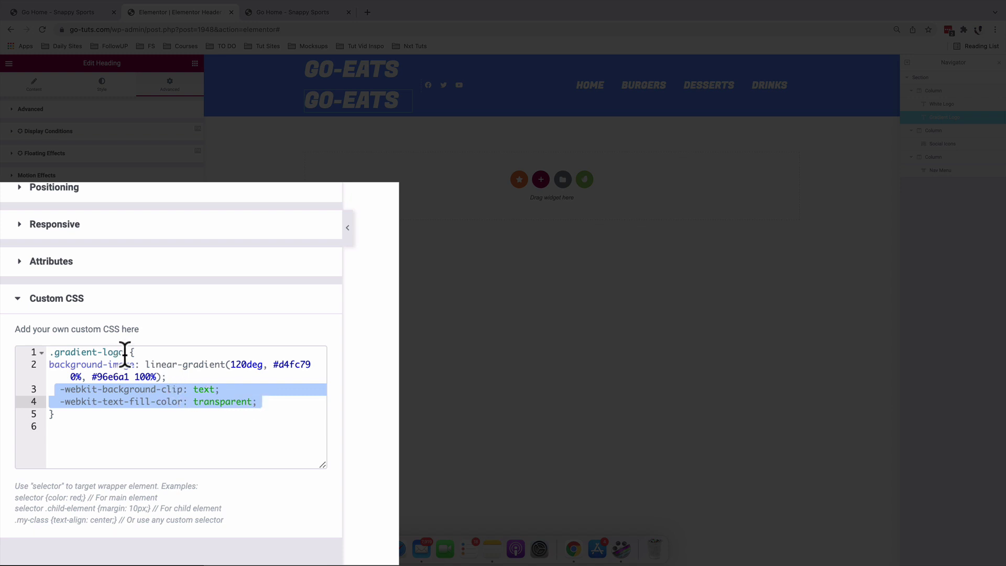
# Assign the CSS class gradient-logo to the Gradient Logo heading, matching the class name in its custom CSS
pyautogui.moveTo(124, 352); pyautogui.dragTo(55, 352)
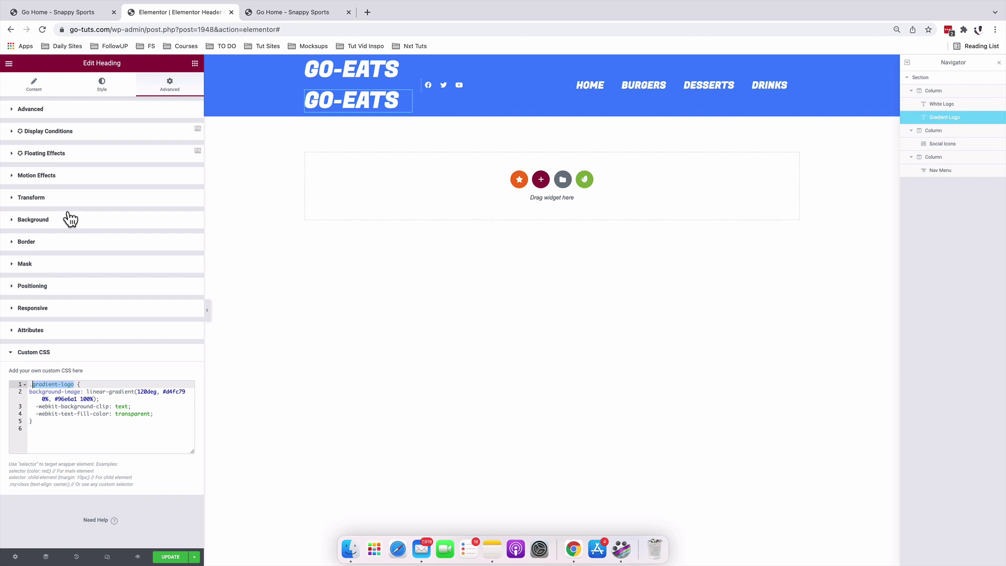
pyautogui.click(40, 112)
pyautogui.click(110, 244)
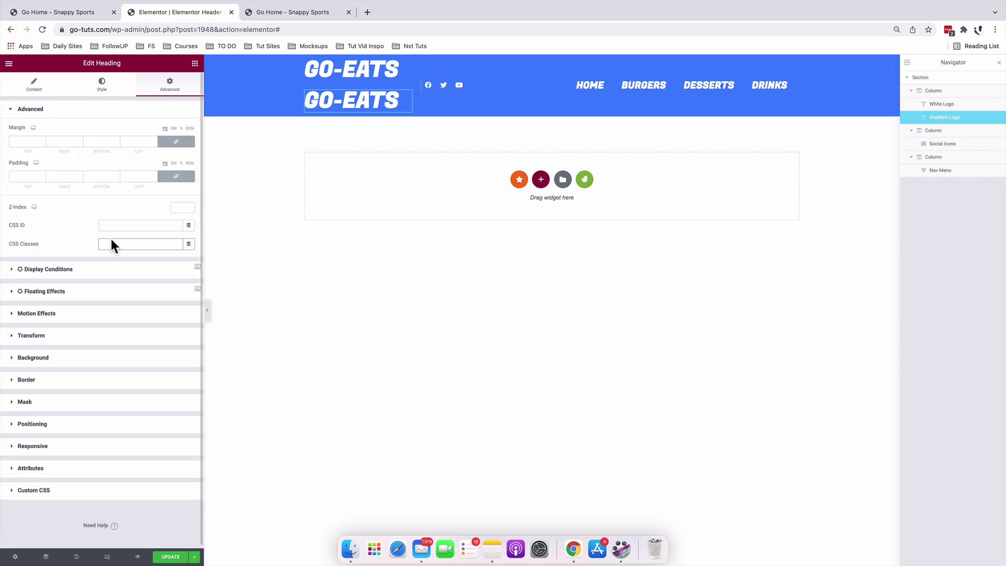
pyautogui.write('gradient-logo')
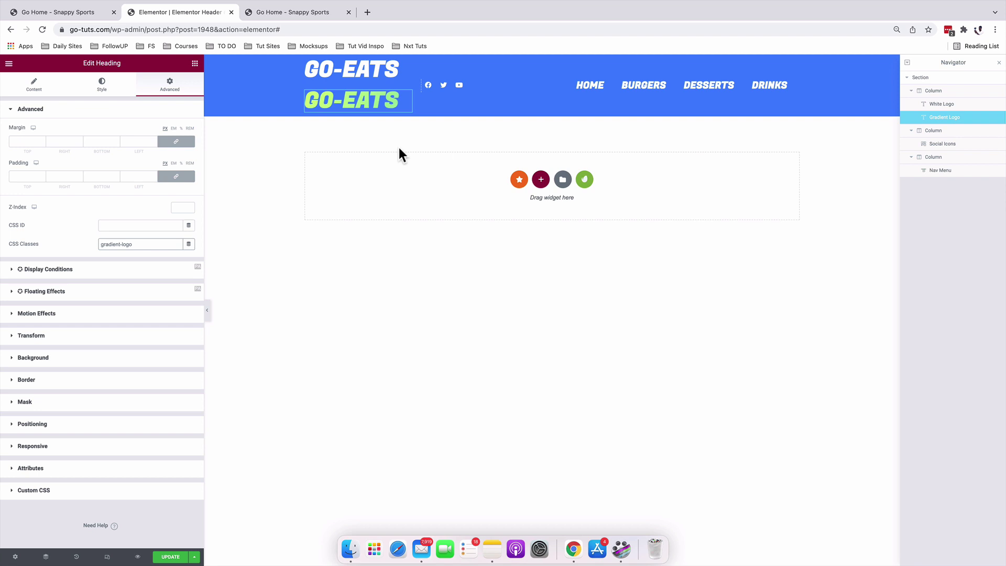
# Set the White Logo heading to absolute position with right horizontal orientation and a horizontal offset of -10
pyautogui.click(943, 105)
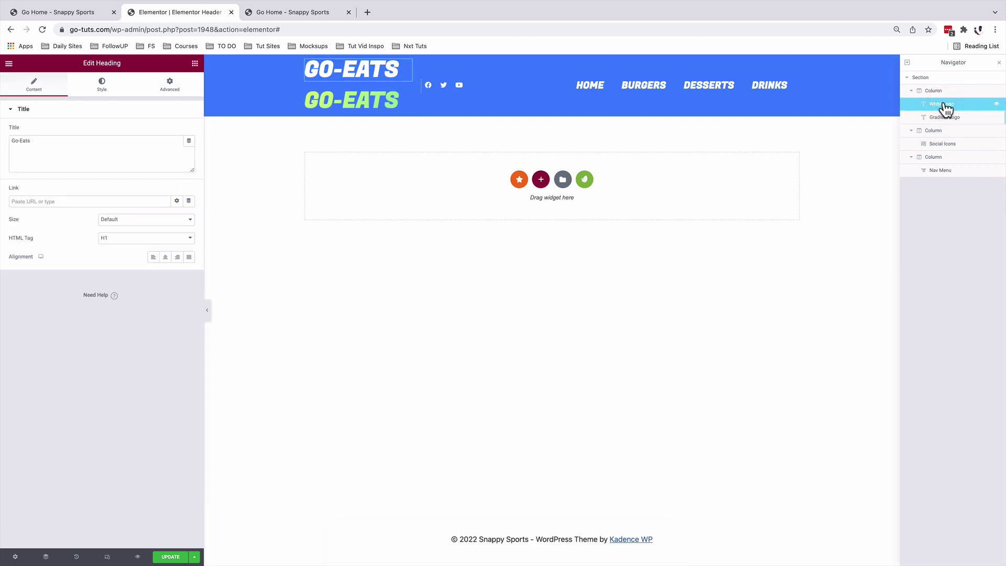
pyautogui.click(173, 89)
pyautogui.click(29, 424)
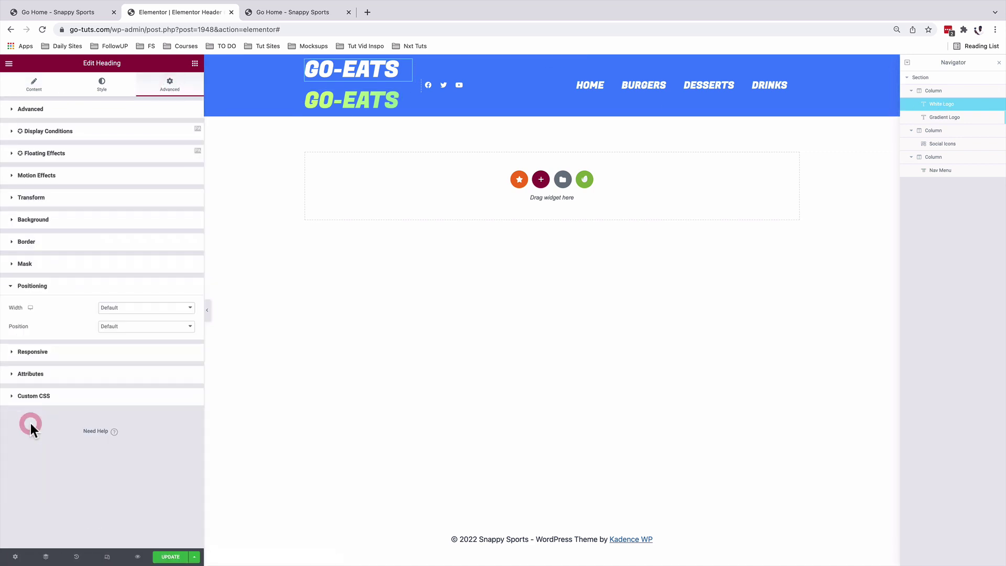
pyautogui.click(114, 327)
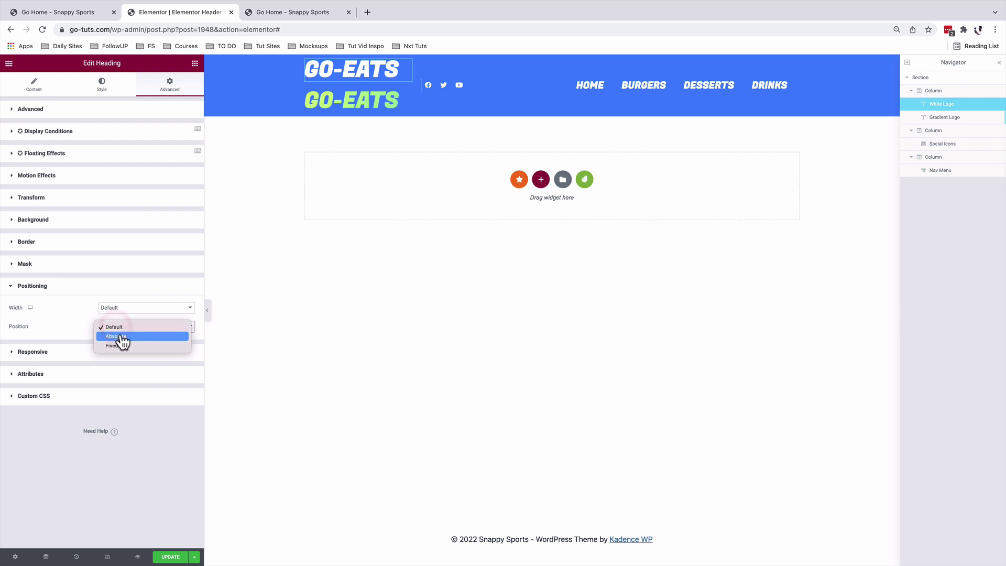
pyautogui.click(119, 337)
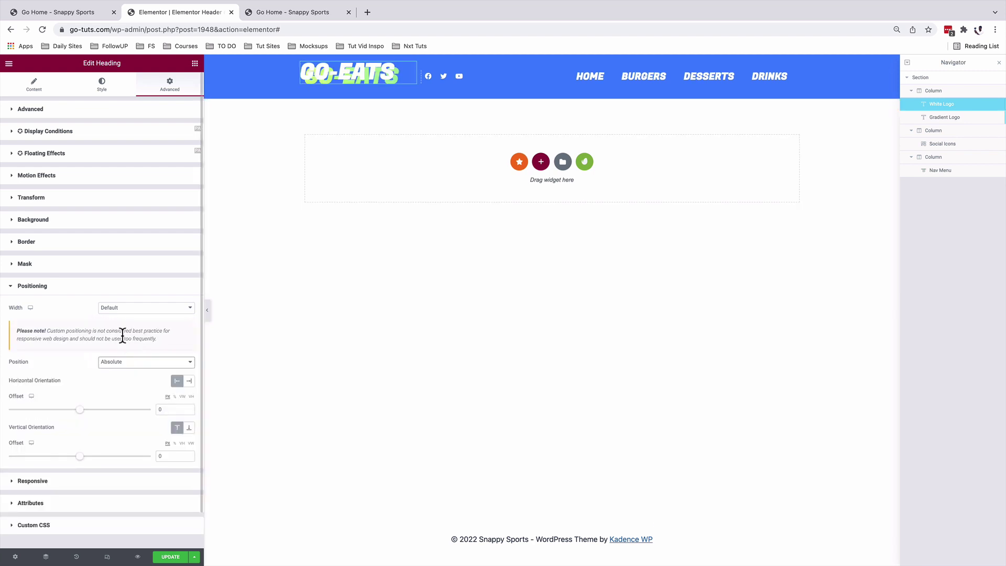
pyautogui.click(189, 382)
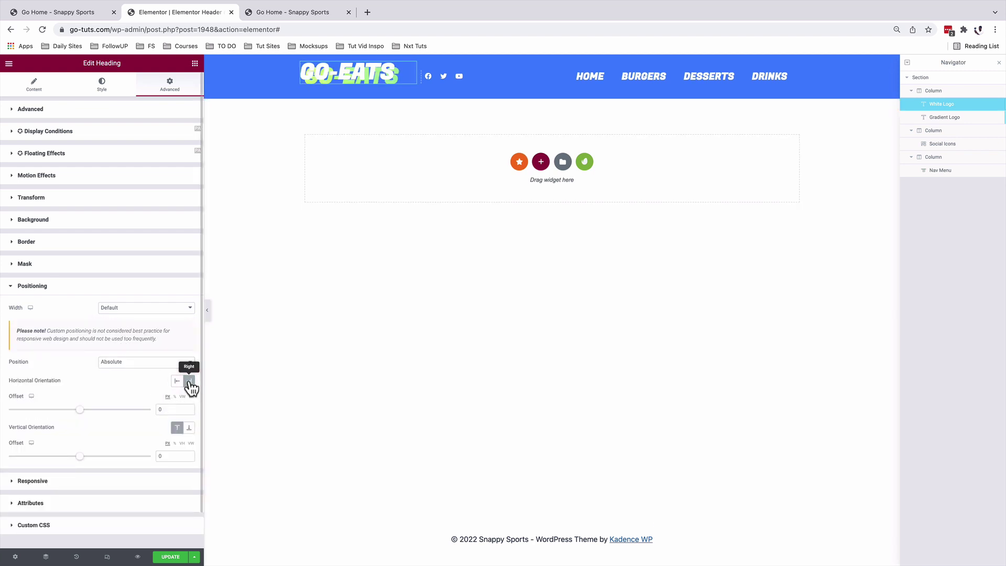
pyautogui.doubleClick(179, 410)
pyautogui.write('10')
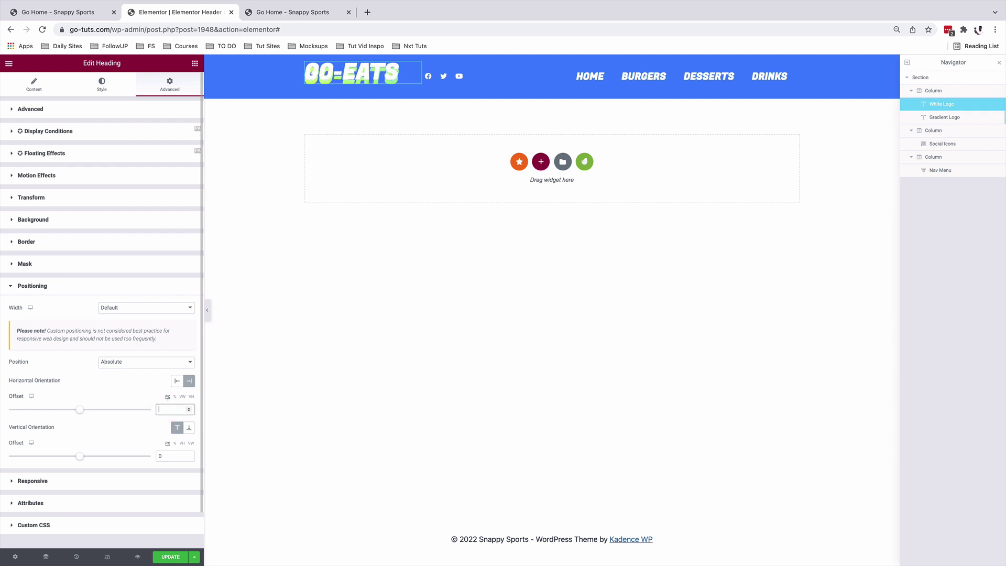
pyautogui.click(158, 410)
pyautogui.write('-10')
# Set the White Logo's vertical orientation to bottom, try vertical offsets of -15 and -5, and leave the offset empty
pyautogui.doubleClick(161, 456)
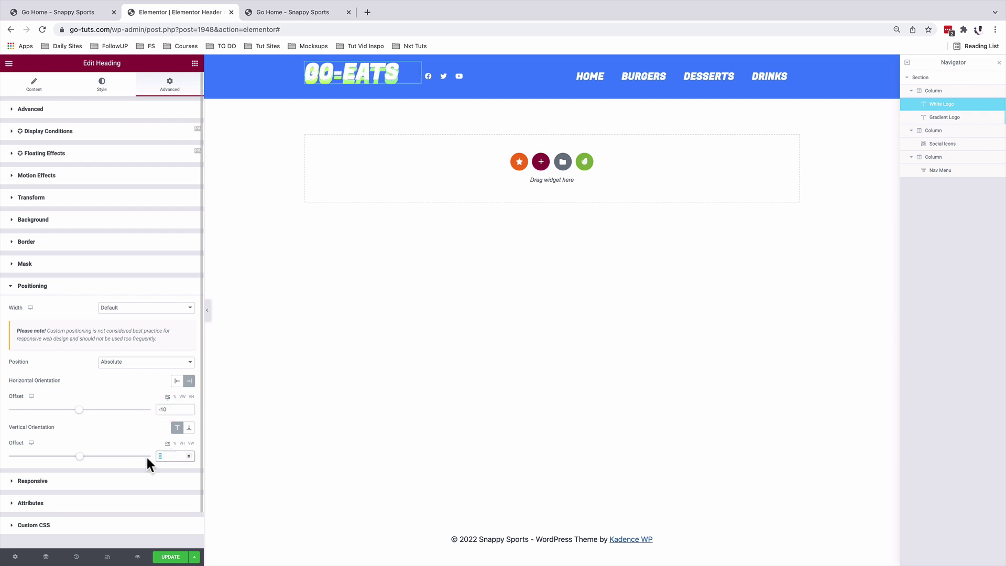
pyautogui.click(190, 429)
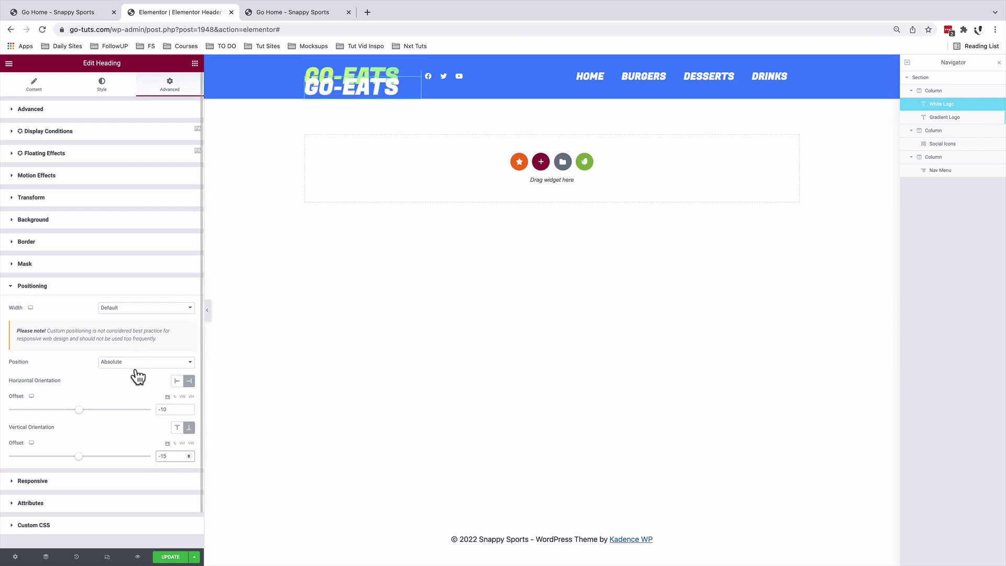
pyautogui.doubleClick(161, 456)
pyautogui.write('-15')
pyautogui.doubleClick(161, 456)
pyautogui.write('-5')
pyautogui.press('BackSpace')
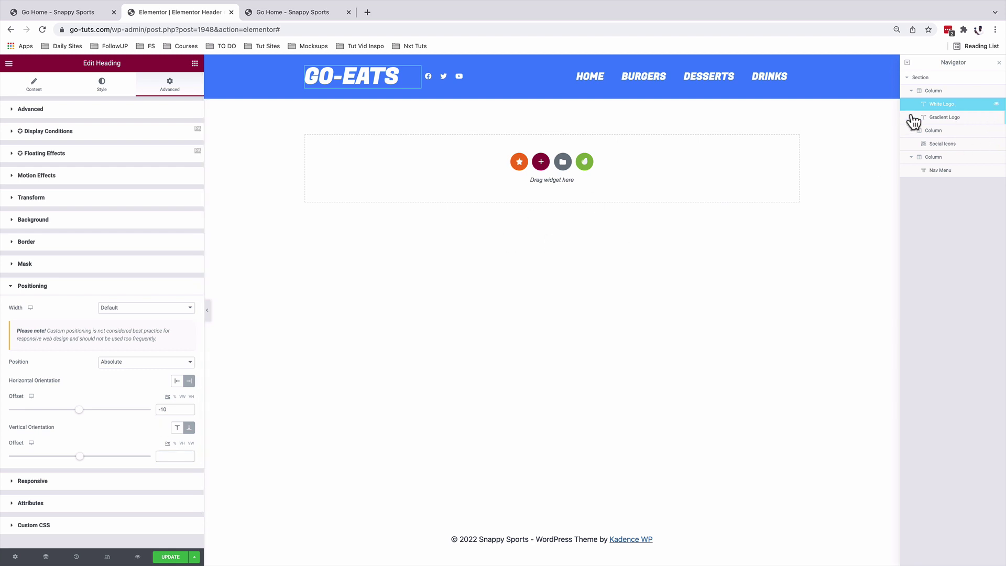
# Set the z-index of the White Logo heading to 2 and that of the Gradient Logo heading to 1
pyautogui.click(80, 108)
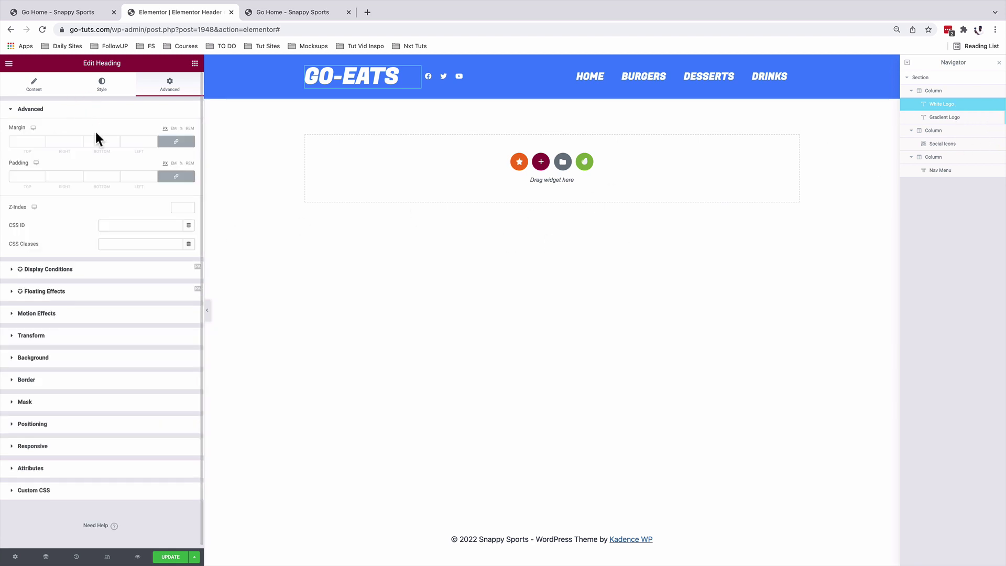
pyautogui.click(178, 208)
pyautogui.write('2')
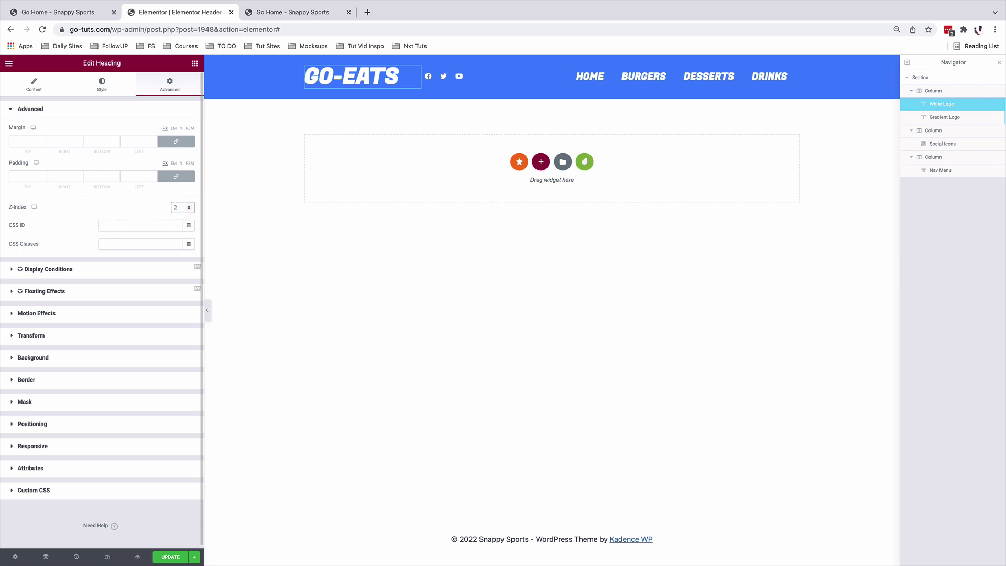
pyautogui.click(942, 119)
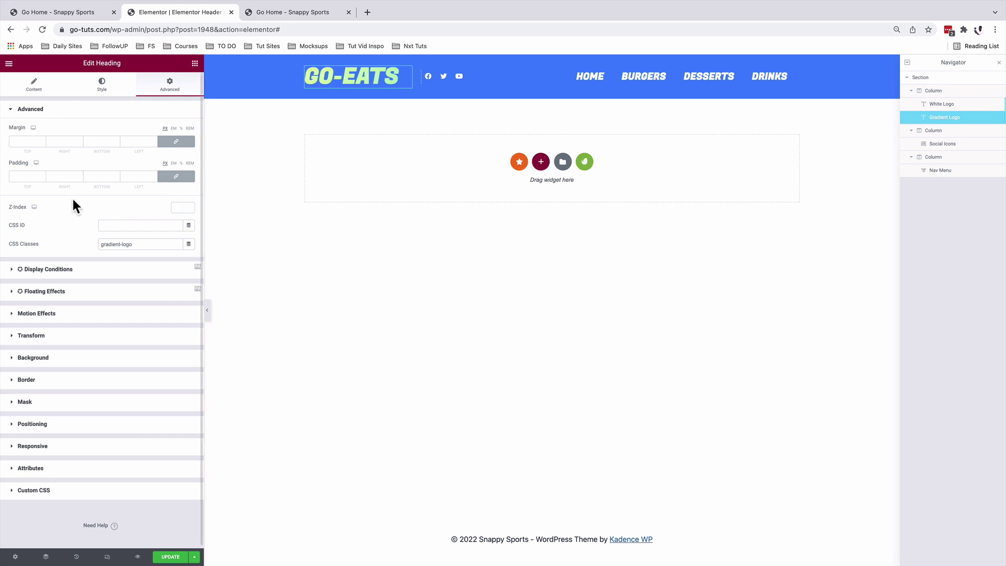
pyautogui.click(180, 208)
pyautogui.write('1')
# Check both logos' stacking order and try a z-index of 3 on the Gradient Logo heading
pyautogui.click(942, 122)
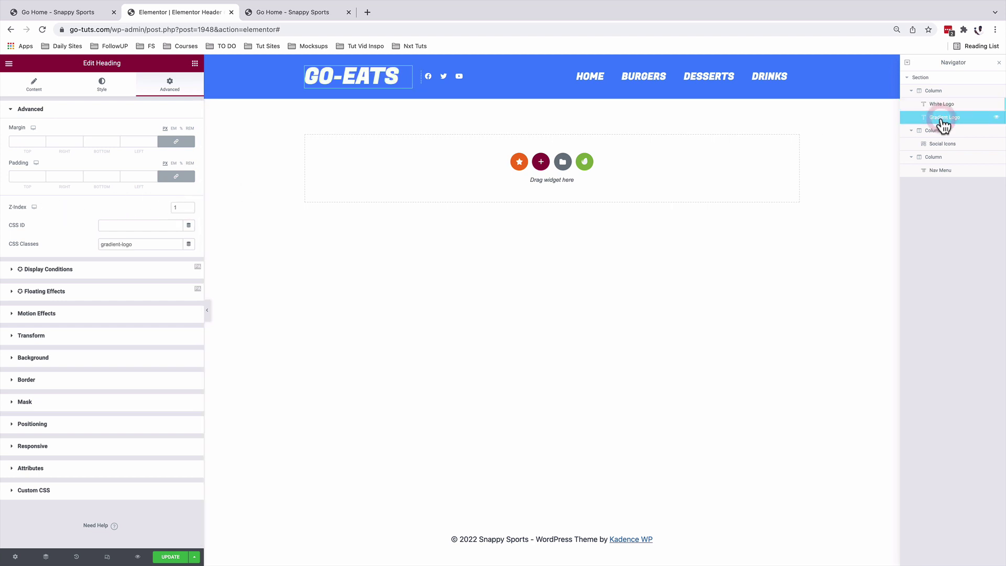
pyautogui.click(945, 107)
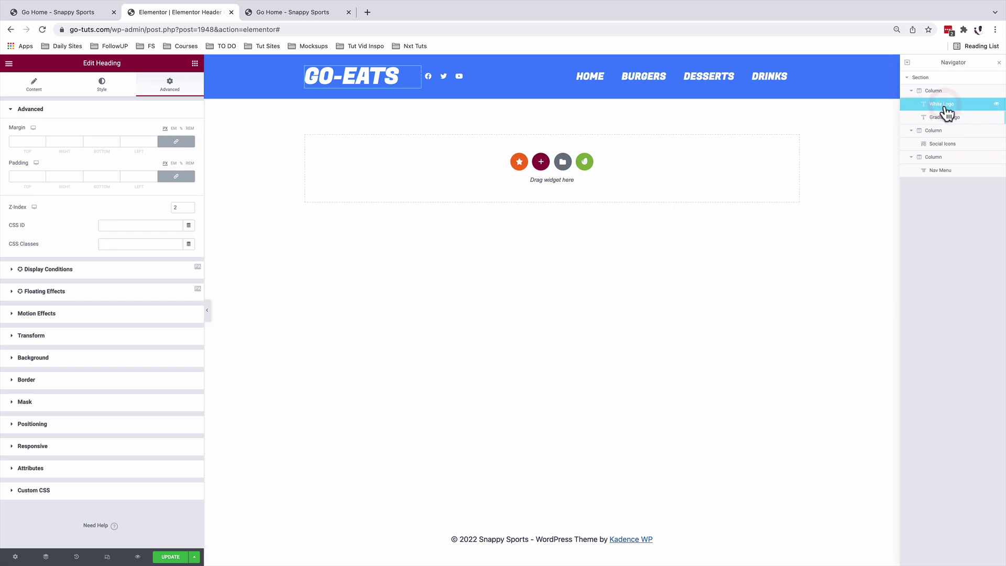
pyautogui.click(944, 117)
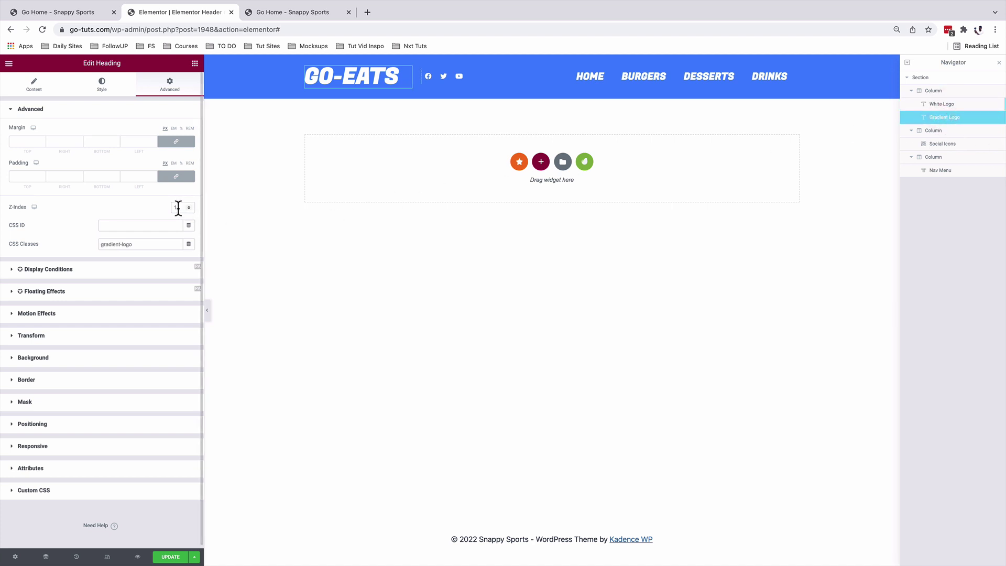
pyautogui.write('3')
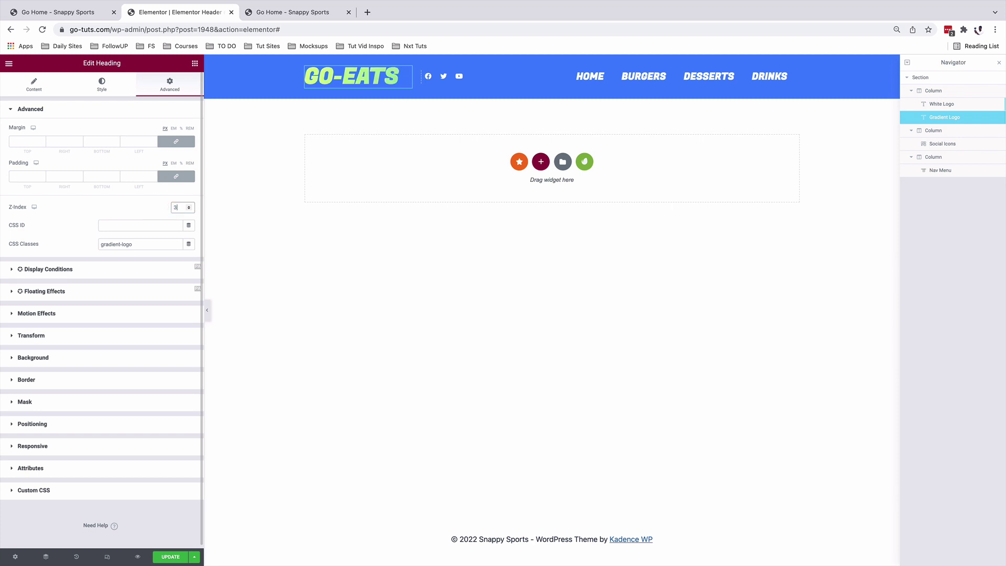
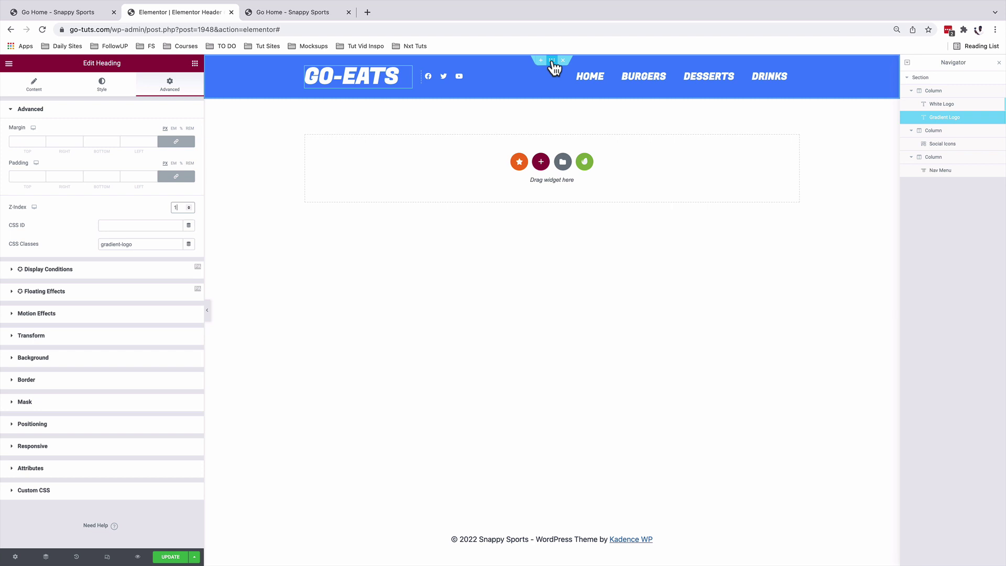
# Make the header section sticky at the top and remove Mobile Extra from the devices it sticks on
pyautogui.click(553, 60)
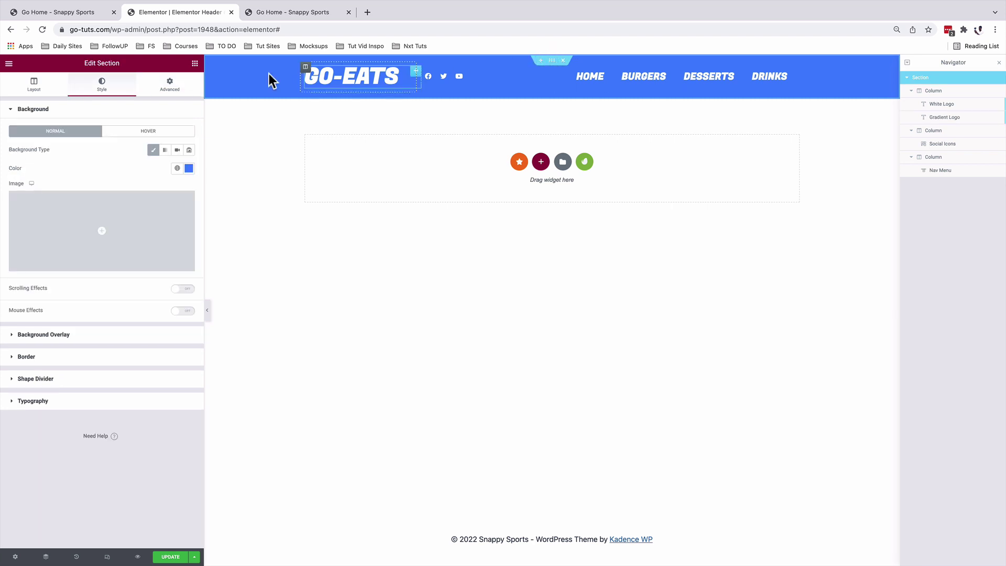
pyautogui.click(169, 88)
pyautogui.click(50, 308)
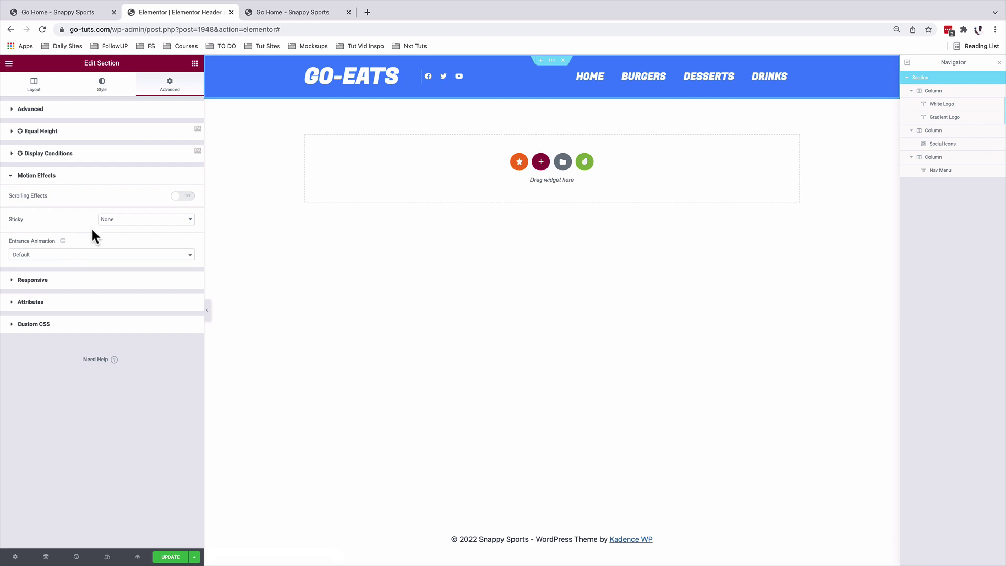
pyautogui.click(115, 220)
pyautogui.click(118, 229)
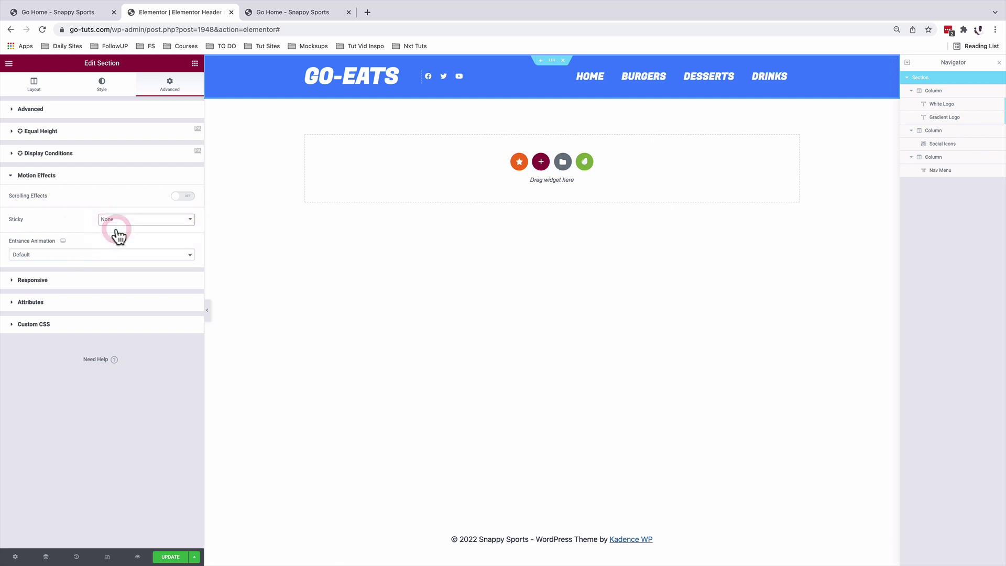
pyautogui.click(87, 245)
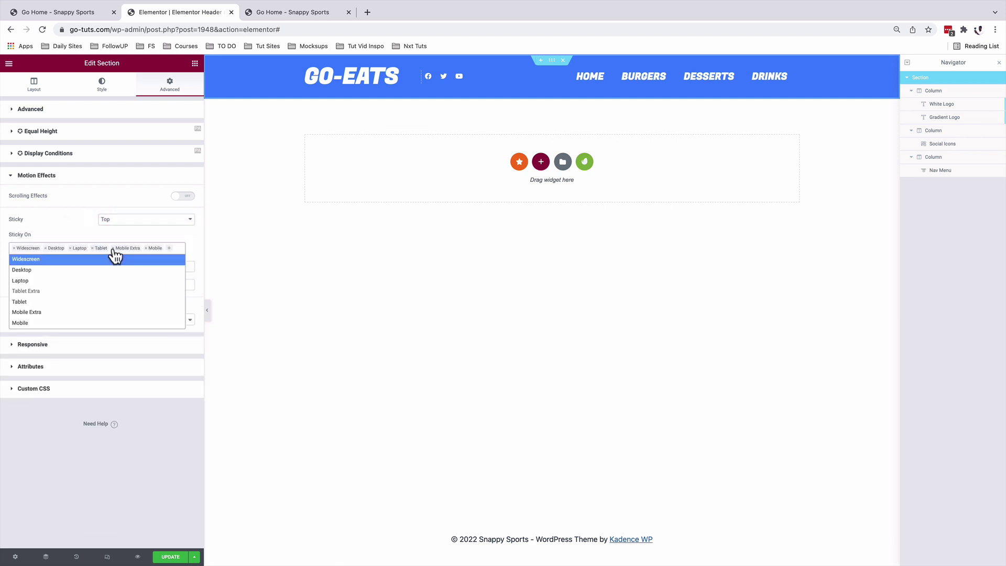
pyautogui.click(112, 248)
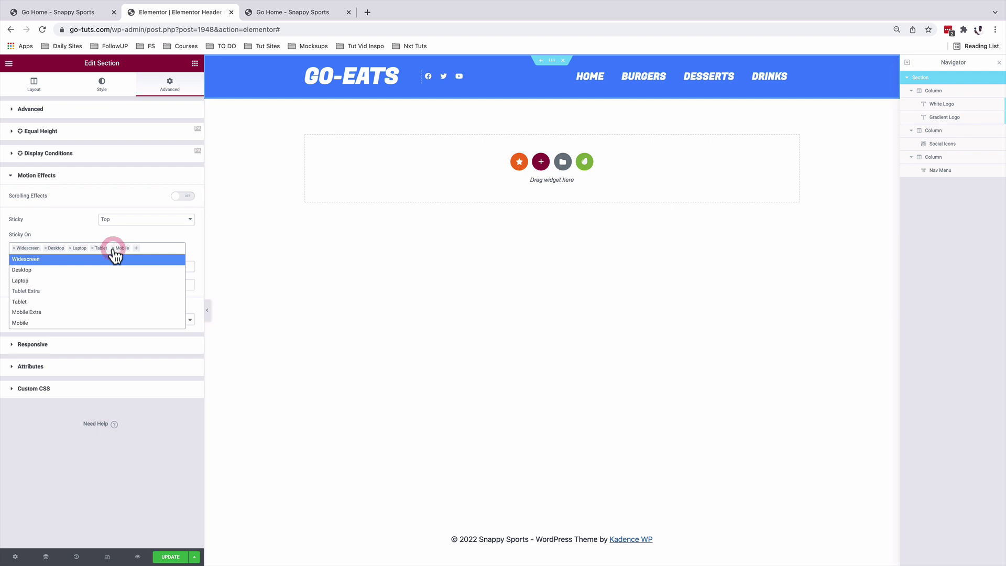
# Set the header section's sticky effects offset to 350 and its entrance animation to Fade In
pyautogui.click(44, 249)
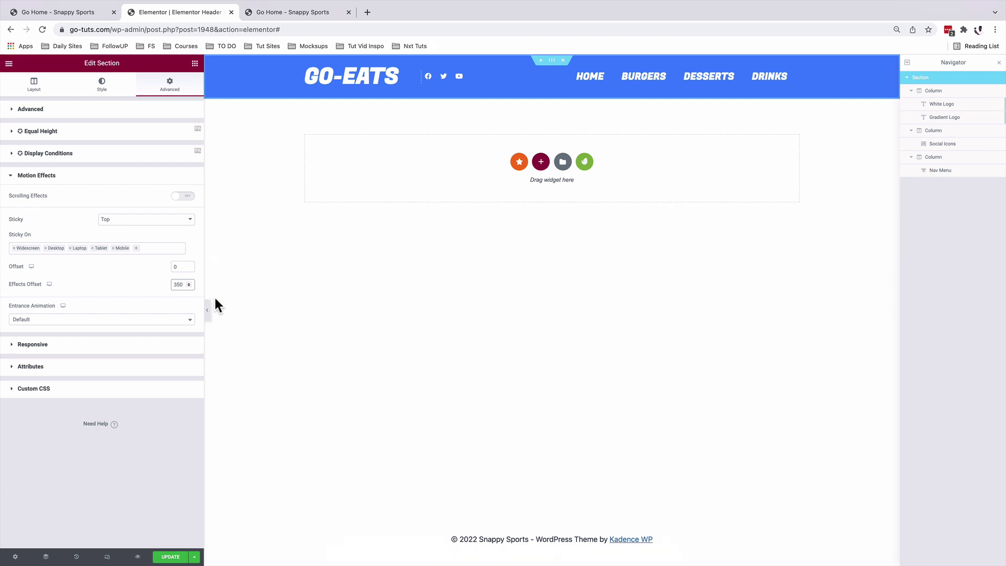
pyautogui.click(59, 325)
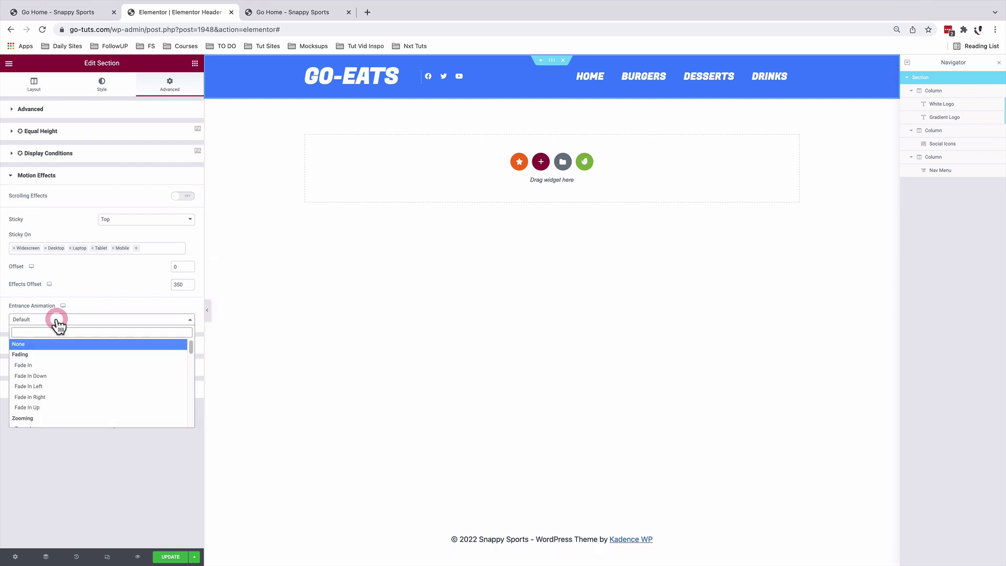
pyautogui.click(44, 365)
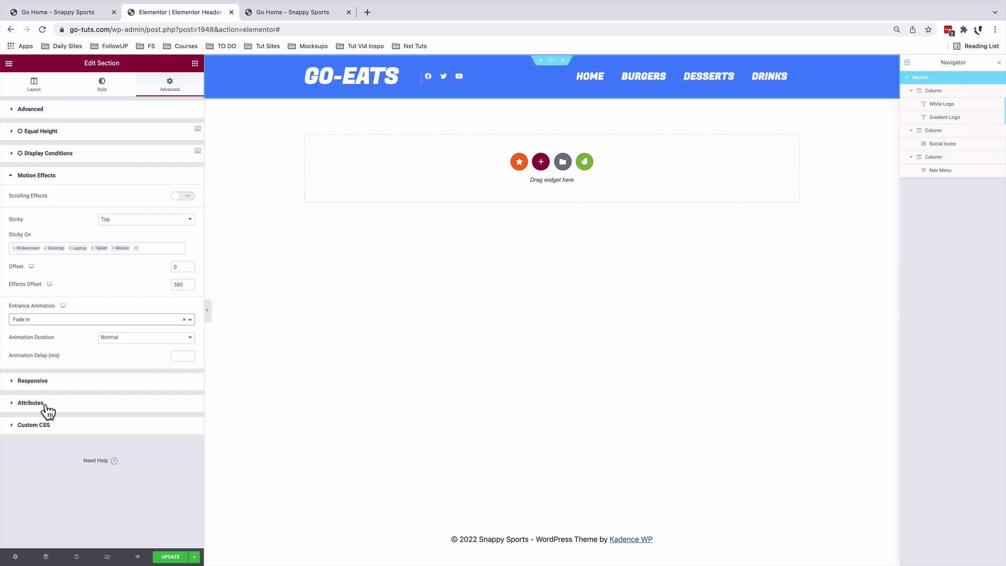
# Add custom CSS to the section: sticky background #B83F2EF5 with a .4s all ease-in-out transition, swapping .white-logo for .gradient-logo when sticky
pyautogui.click(42, 425)
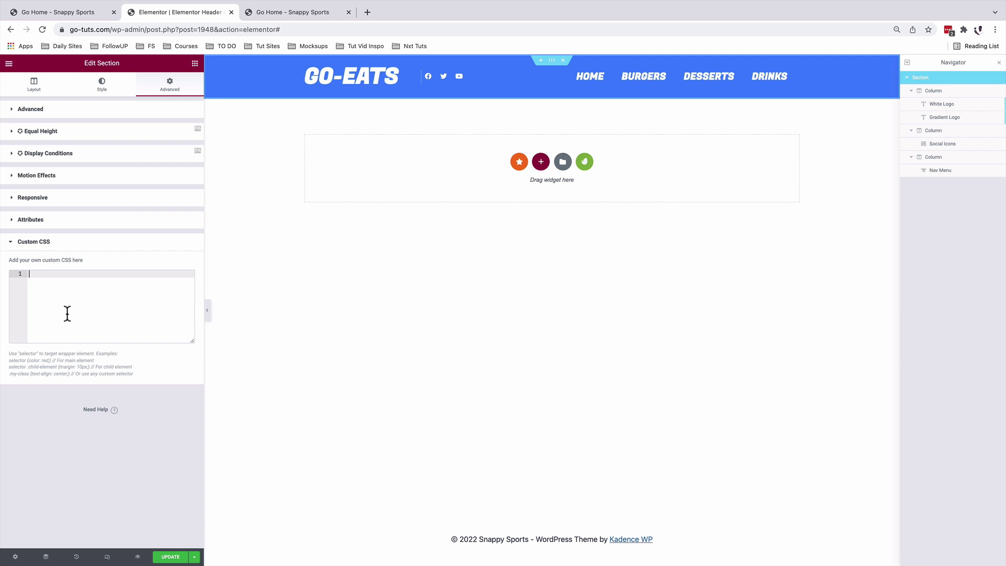
pyautogui.write('/*Change sticky header background-color*/ selector.elementor-sticky--effects{    background-color:#B83F2EF5;    transition: .4s all ease-in-out; }  /*Hide white logo on header turns sticky*/ selector .white-logo {     display: inline-block; } selector.elementor-sticky--effects .white-logo{     display: none; }  /*Show gradient logo on header turns sticky*/ selector .gradient-logo {     display: none; } selector.elementor-sticky--effects .gradient-logo{     display: inline-block }')
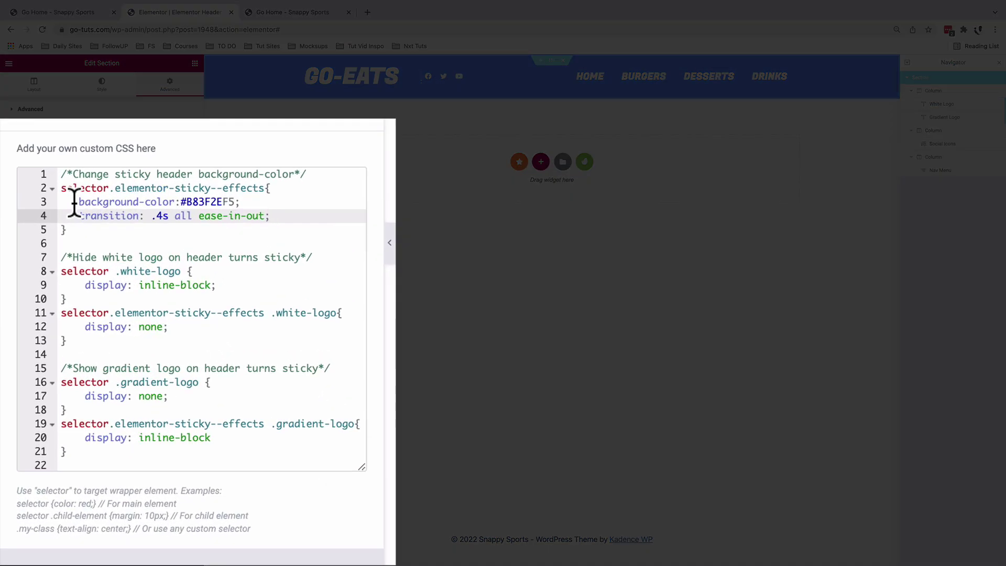
pyautogui.moveTo(41, 288); pyautogui.dragTo(94, 291)
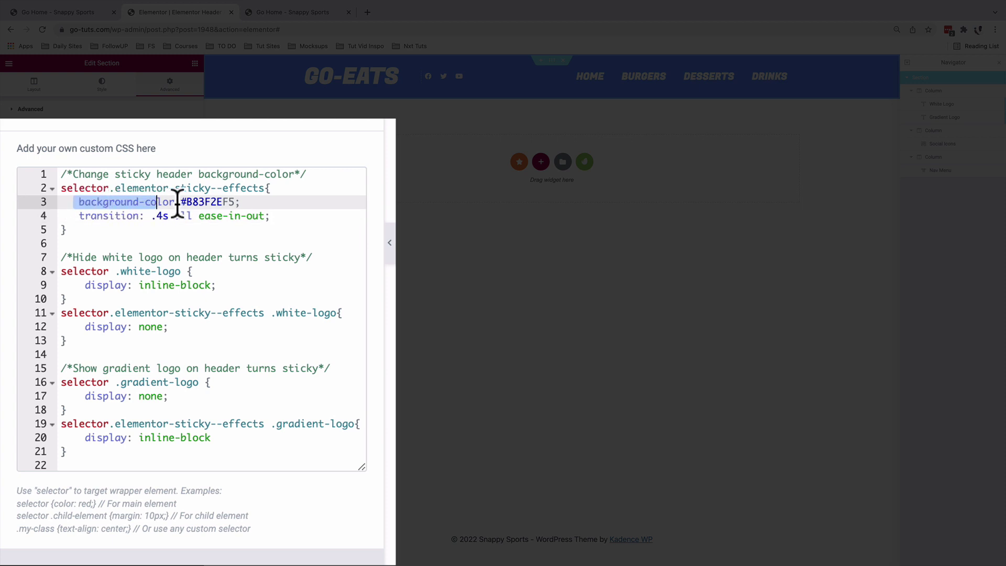
pyautogui.moveTo(177, 205); pyautogui.dragTo(280, 217)
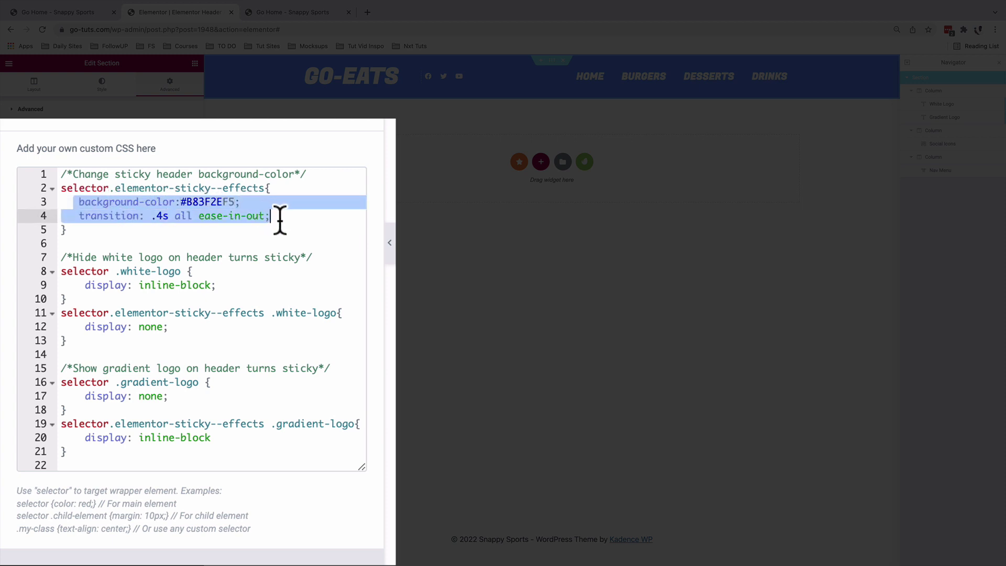
pyautogui.moveTo(216, 285); pyautogui.dragTo(55, 257)
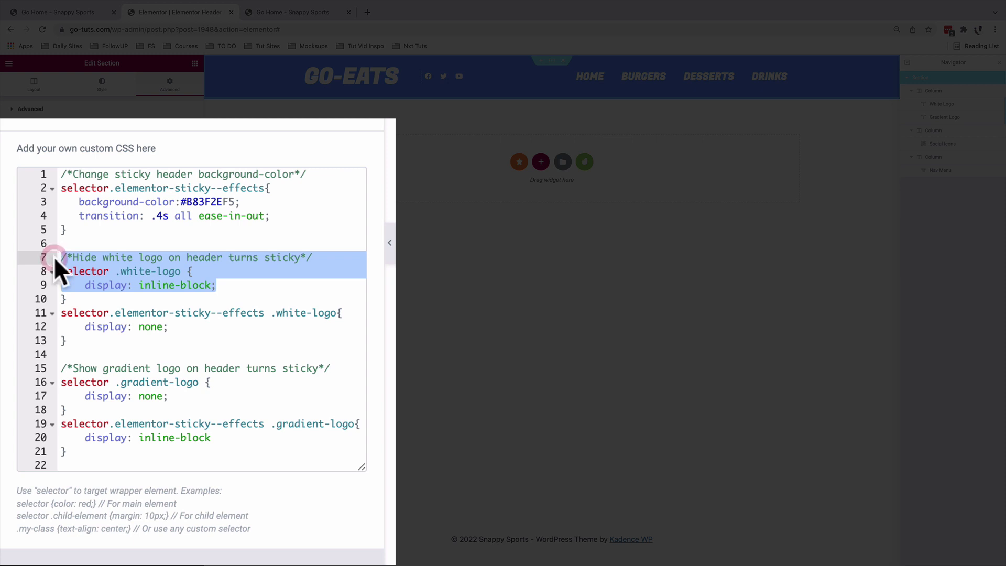
pyautogui.moveTo(167, 397); pyautogui.dragTo(57, 380)
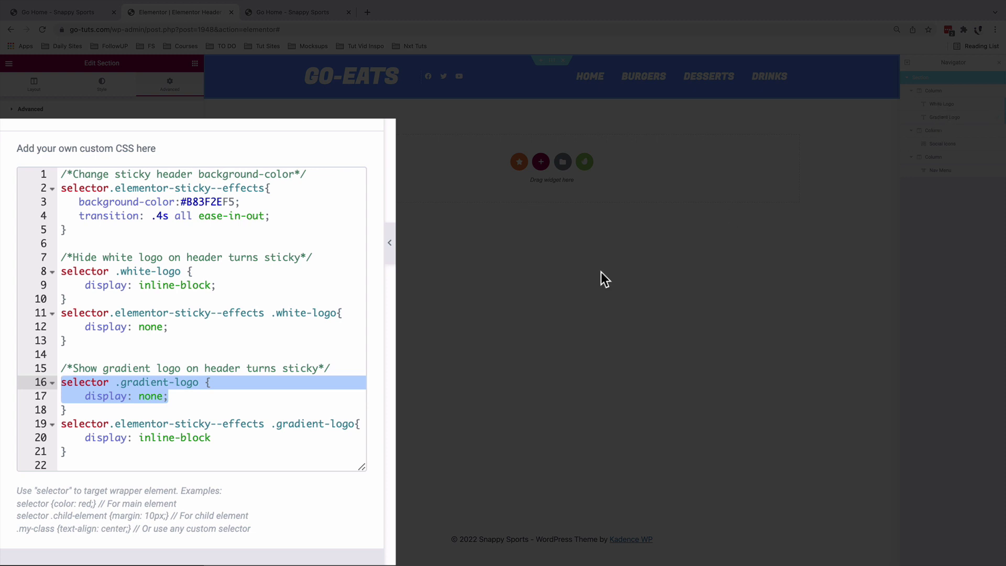
# Copy the white-logo class name from the section's custom CSS and assign it, without the dot, as the White Logo heading's CSS class
pyautogui.click(224, 284)
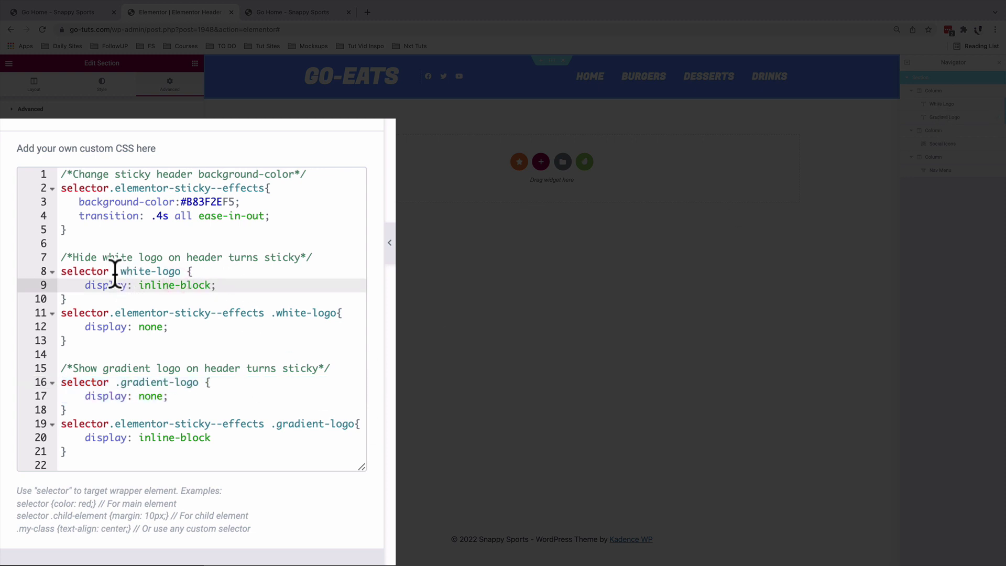
pyautogui.moveTo(116, 272); pyautogui.dragTo(181, 271)
pyautogui.hotkey('ctrl', 'c')
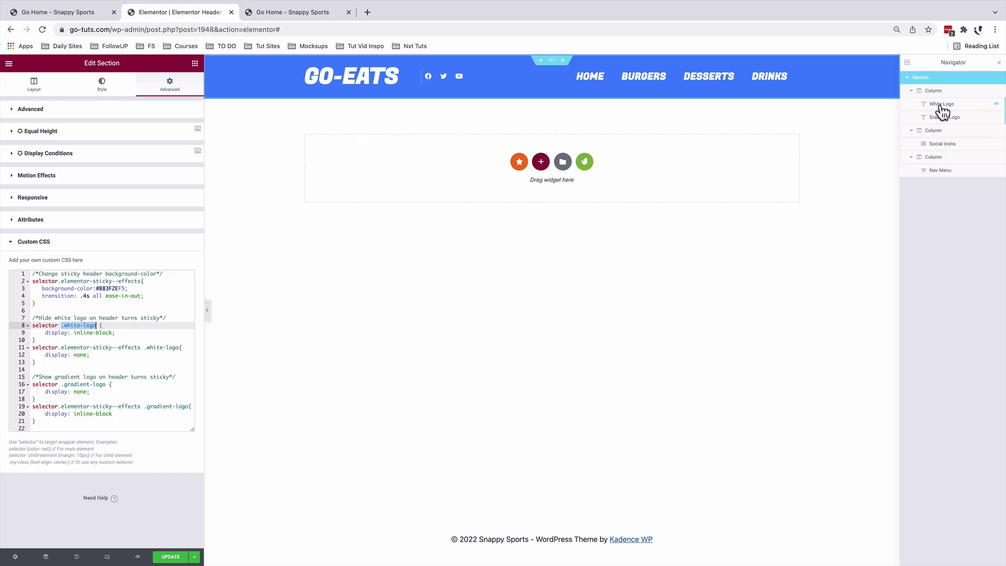
pyautogui.click(942, 107)
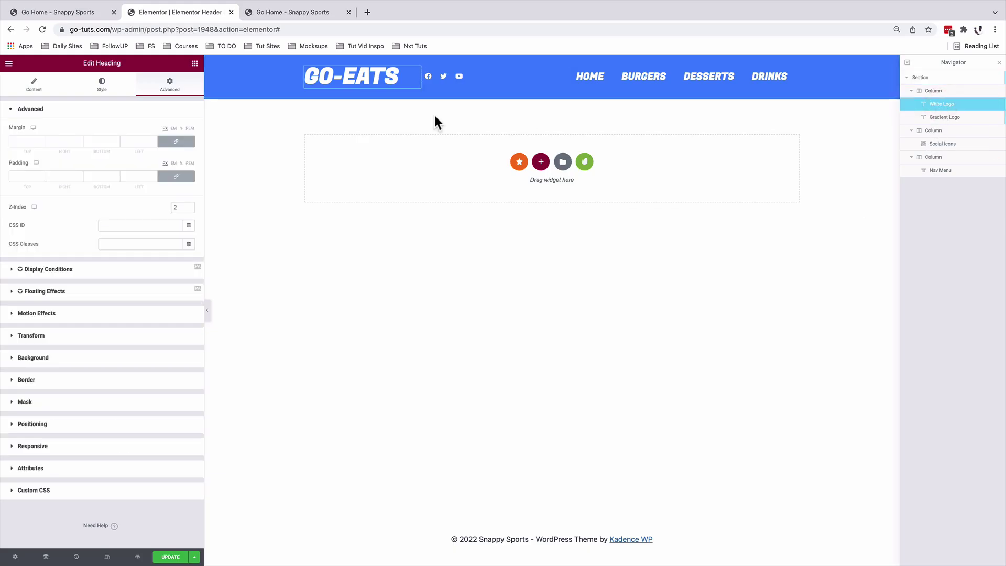
pyautogui.click(171, 86)
pyautogui.click(126, 244)
pyautogui.hotkey('ctrl', 'v')
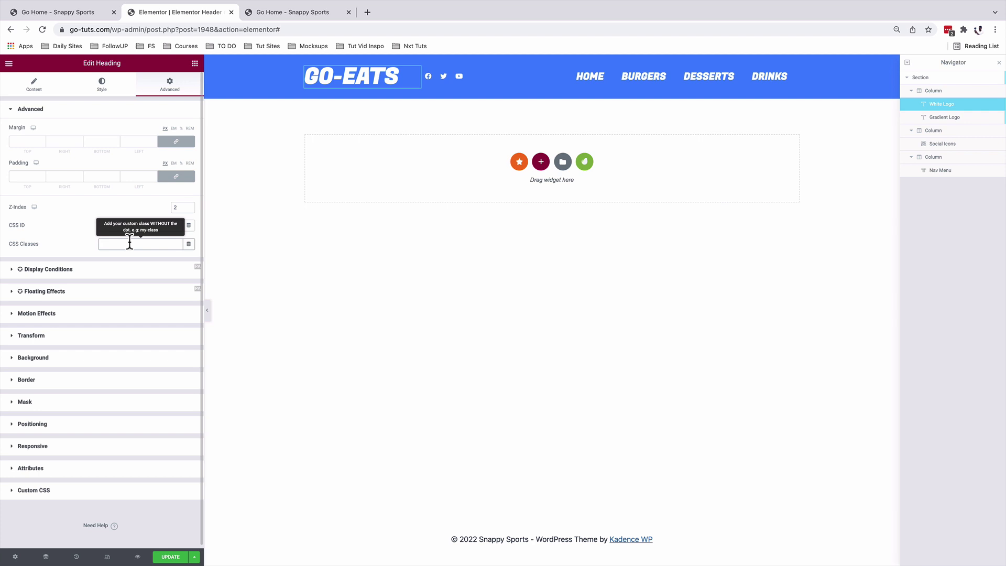
pyautogui.click(101, 244)
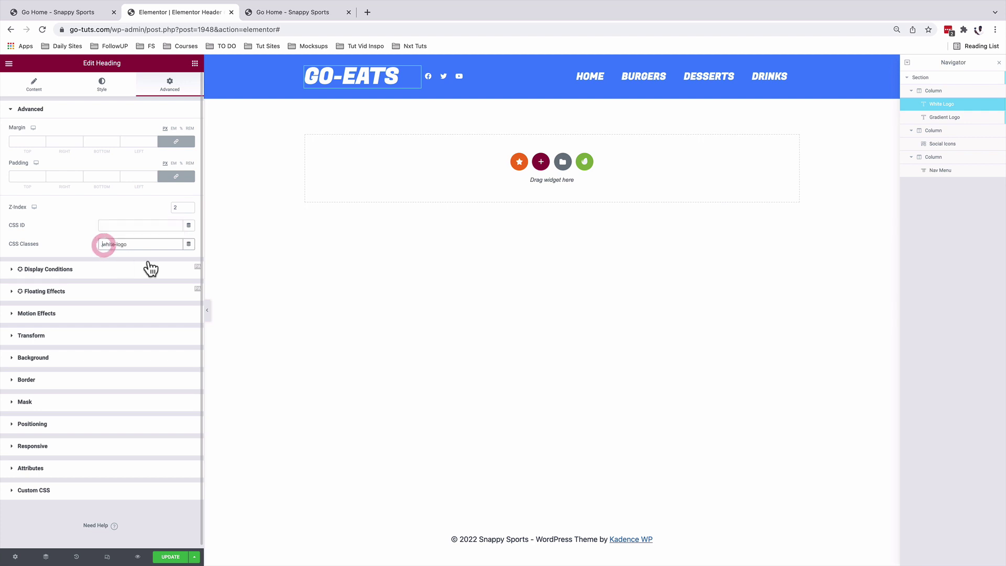
pyautogui.press('BackSpace')
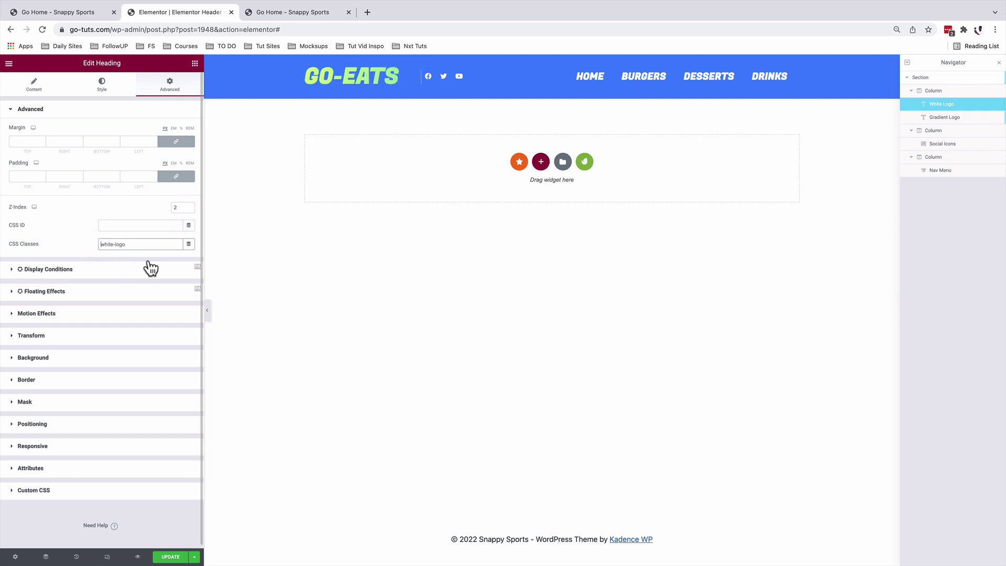
# Assign the CSS class gradient-logo, without the dot, to the Gradient Logo heading
pyautogui.click(950, 124)
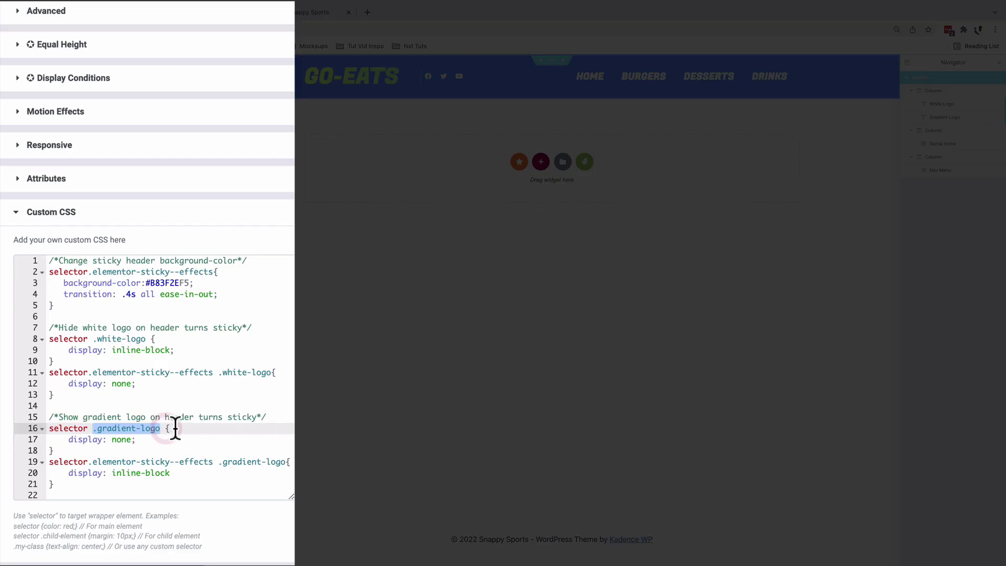
pyautogui.click(943, 117)
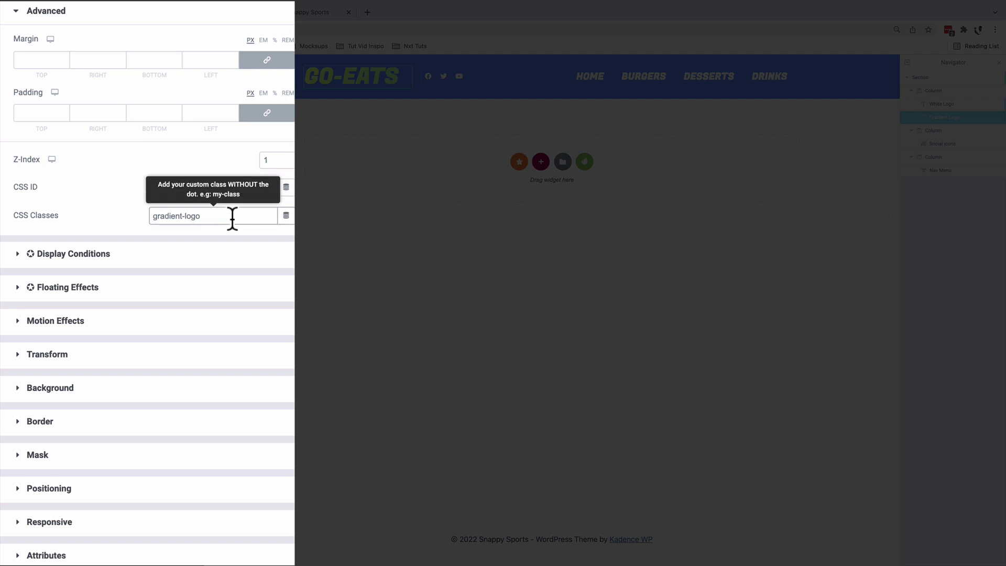
pyautogui.moveTo(232, 218); pyautogui.dragTo(136, 215)
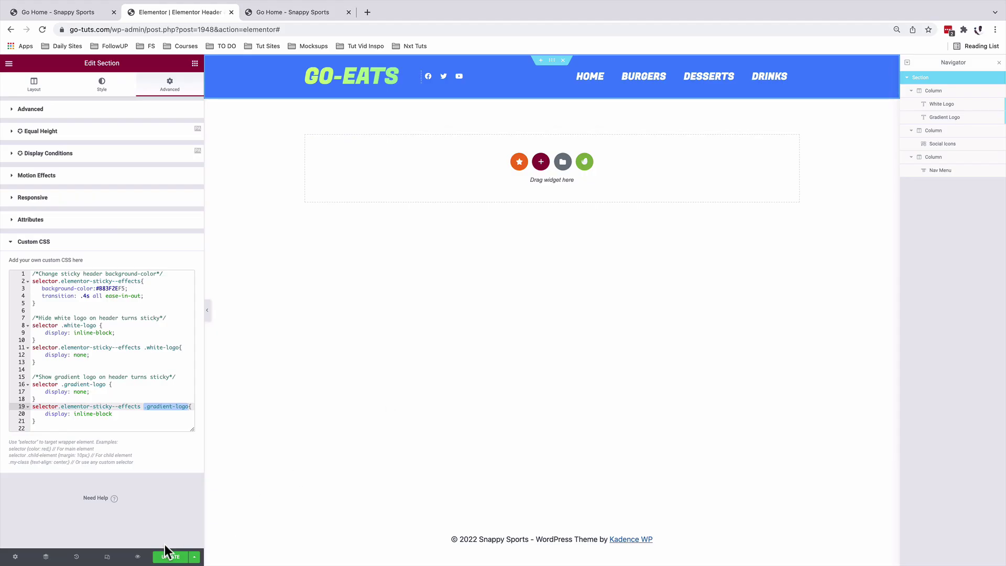
# Update the header template and reload the live home page to test the header's background change and logo swap on scroll
pyautogui.click(170, 556)
pyautogui.click(286, 15)
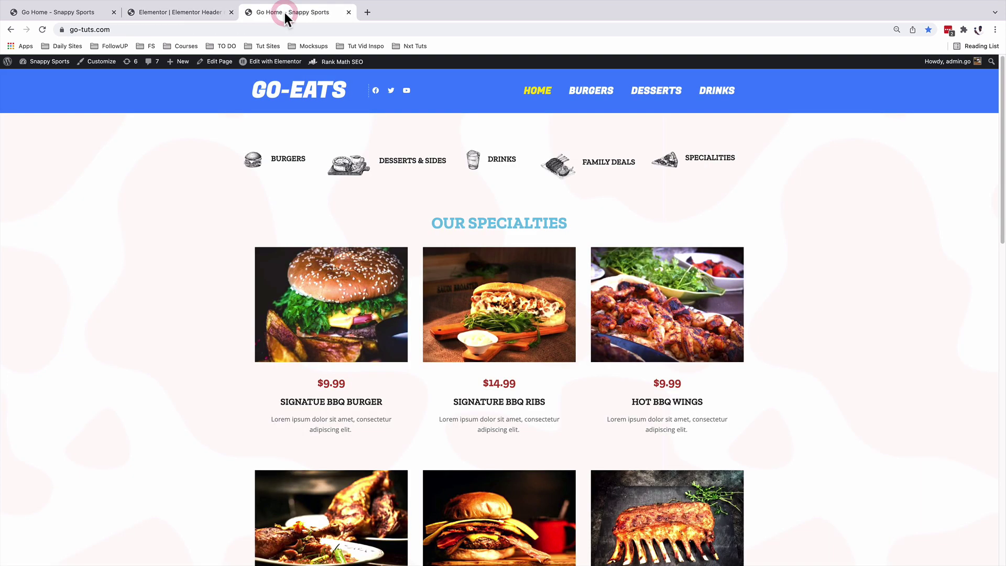
pyautogui.click(42, 29)
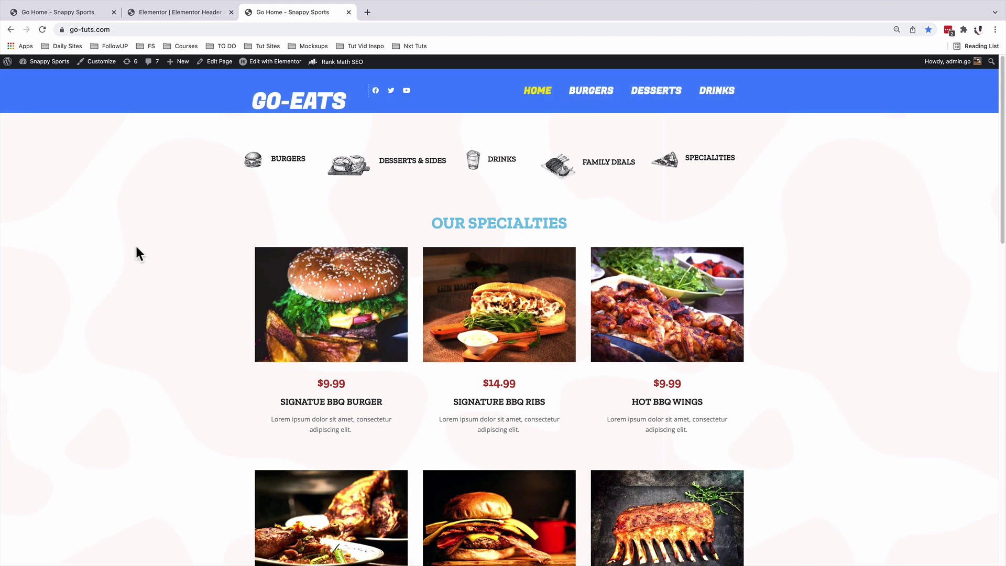
pyautogui.scroll(-2, 136, 248)
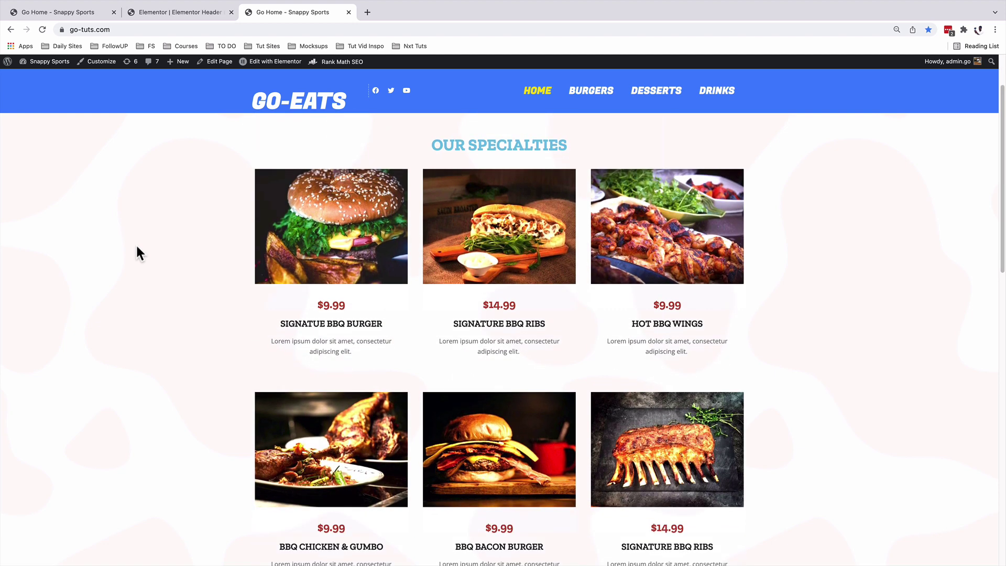
pyautogui.scroll(-2, 136, 243)
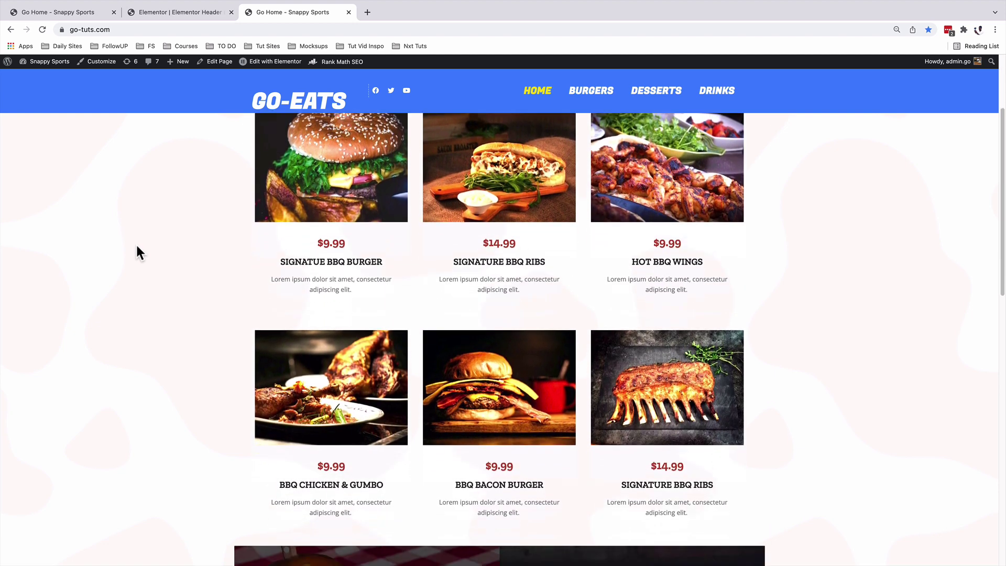
pyautogui.scroll(-2, 137, 247)
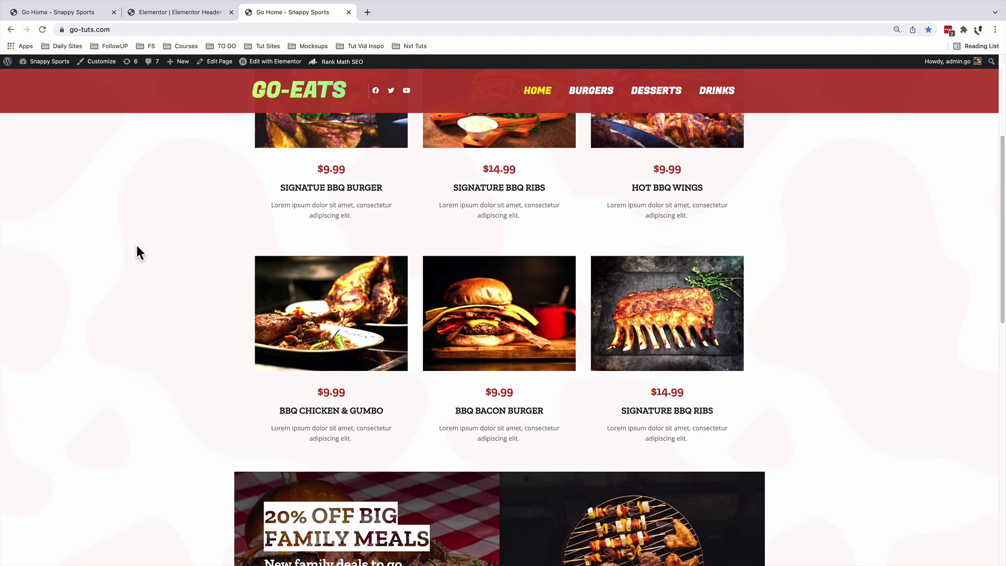
pyautogui.scroll(5, 243, 137)
pyautogui.scroll(-1, 243, 136)
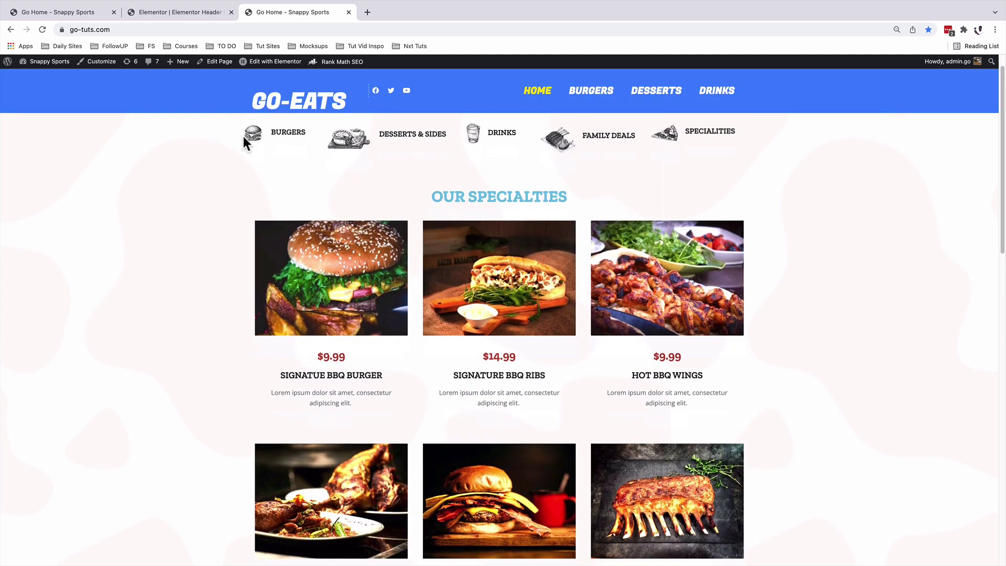
pyautogui.scroll(-6, 243, 136)
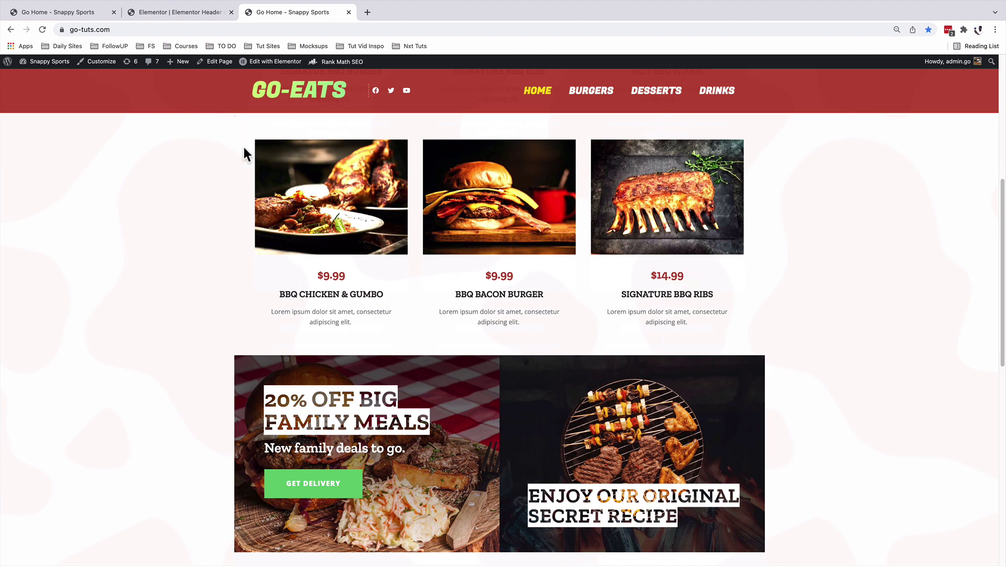
pyautogui.scroll(7, 235, 190)
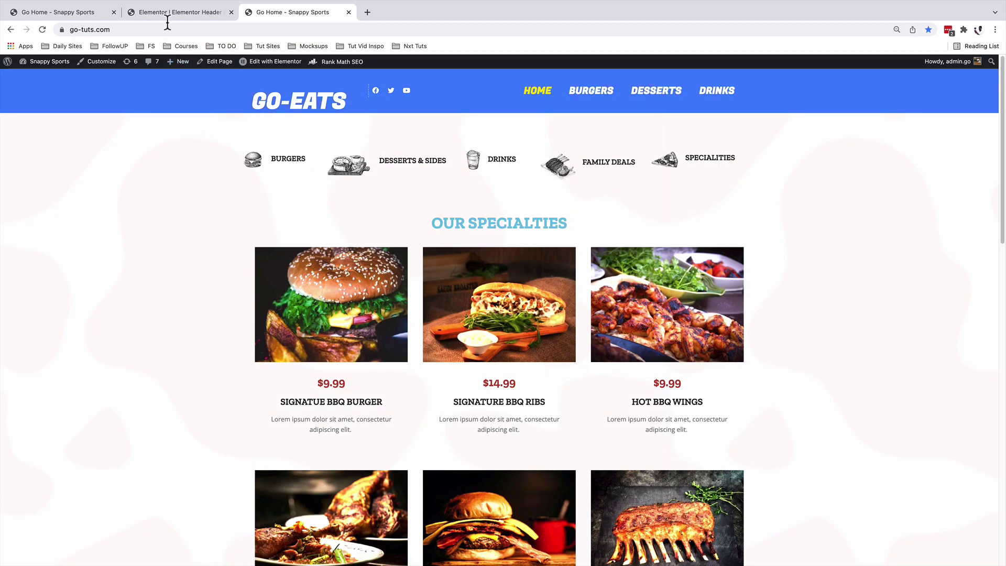
# Return to the header template and copy the six-digit hex code #B83F2E from the sticky background rule in the custom CSS
pyautogui.click(165, 12)
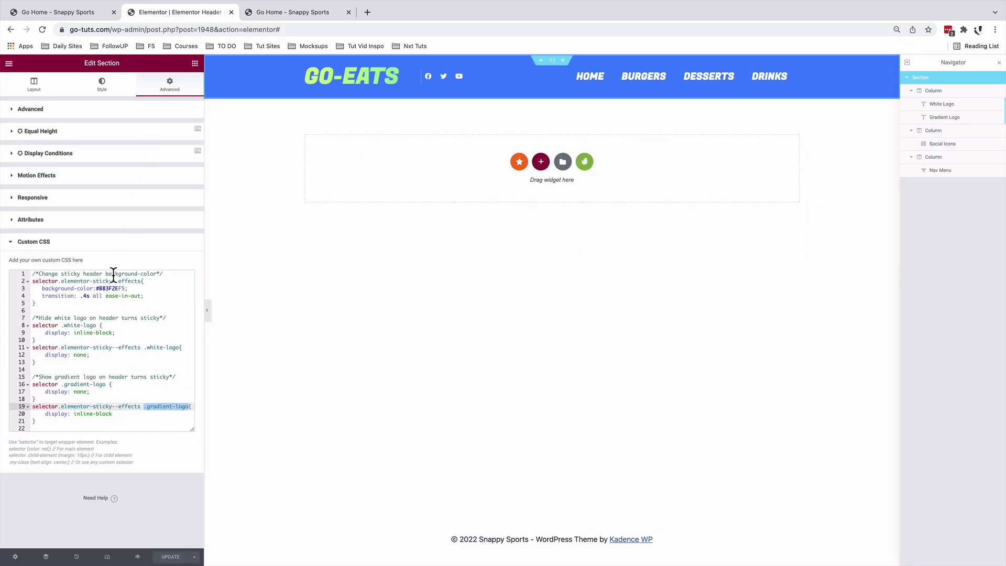
pyautogui.moveTo(96, 288)
pyautogui.mouseDown()
pyautogui.moveTo(128, 288)
pyautogui.moveTo(96, 291)
pyautogui.moveTo(114, 288)
pyautogui.mouseUp()
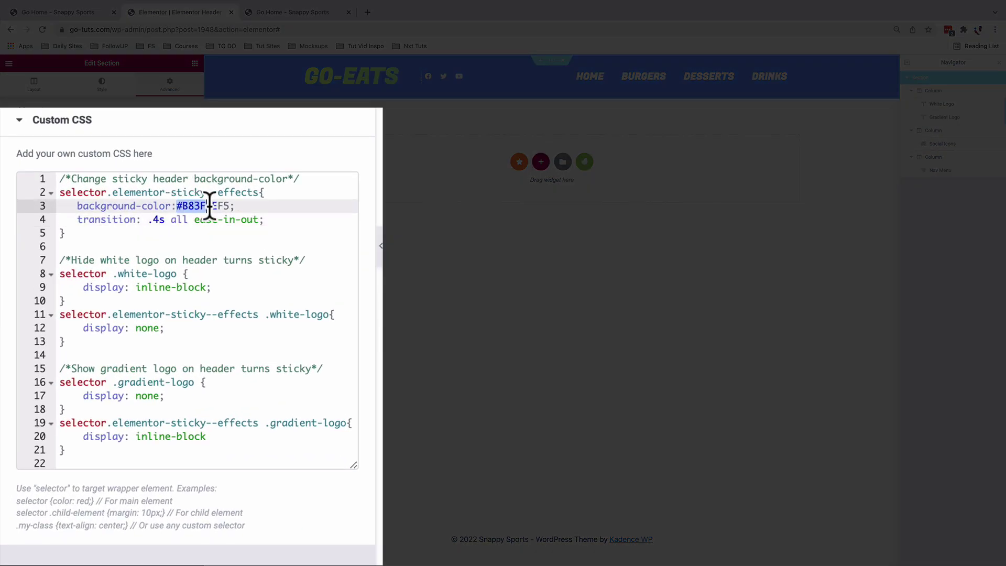
pyautogui.moveTo(209, 205); pyautogui.dragTo(218, 205)
pyautogui.press('super+c')
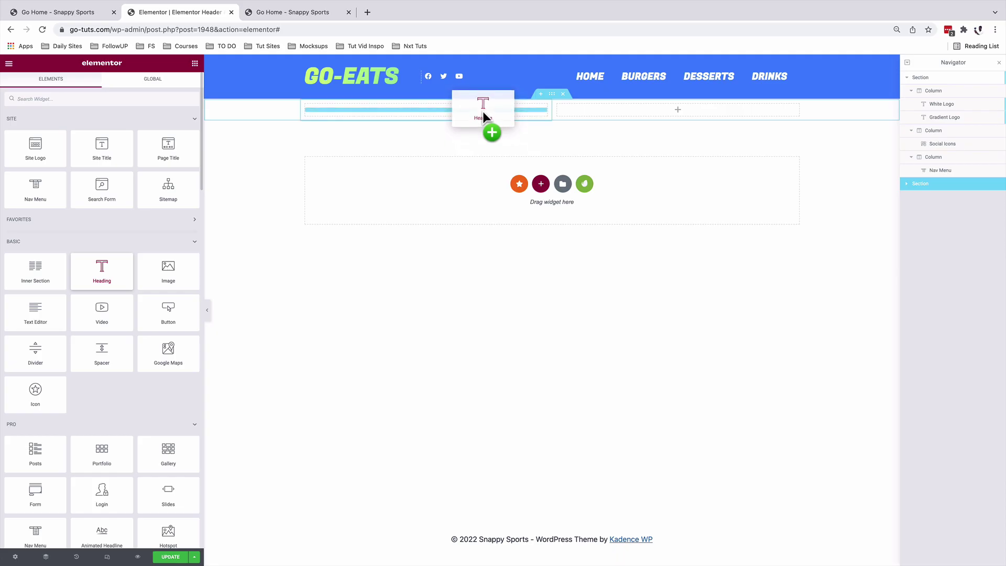
# Add a Heading to the first column of a new two-column section, set its text color to #B83F2E, and lower the color's opacity slightly
pyautogui.moveTo(481, 105); pyautogui.dragTo(472, 111)
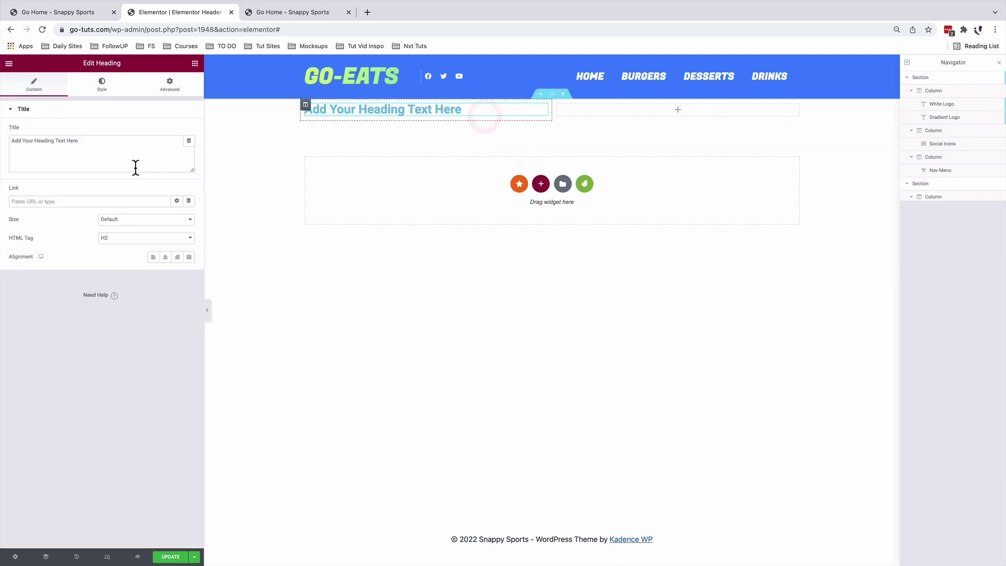
pyautogui.click(101, 85)
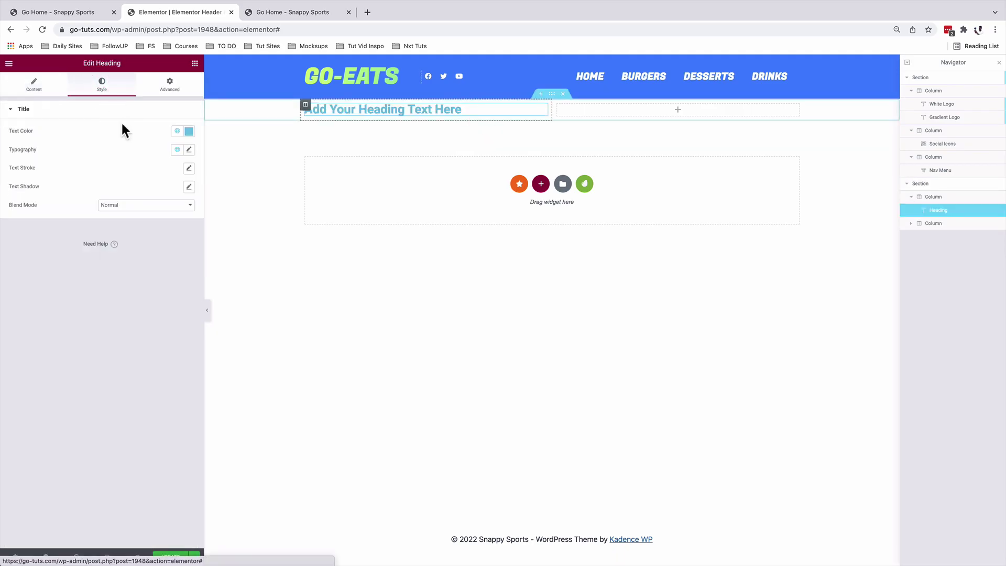
pyautogui.click(188, 131)
pyautogui.click(113, 265)
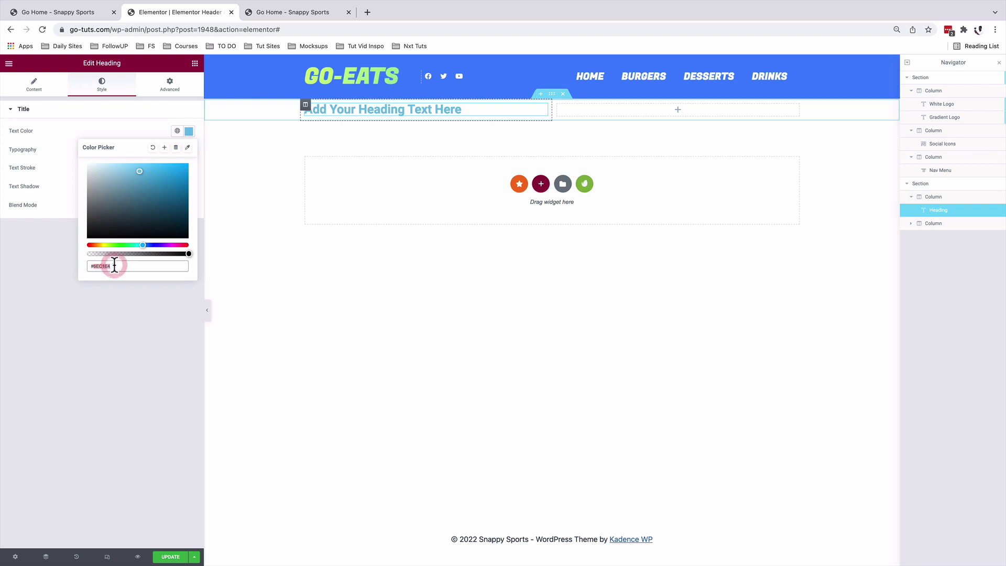
pyautogui.press('super+v')
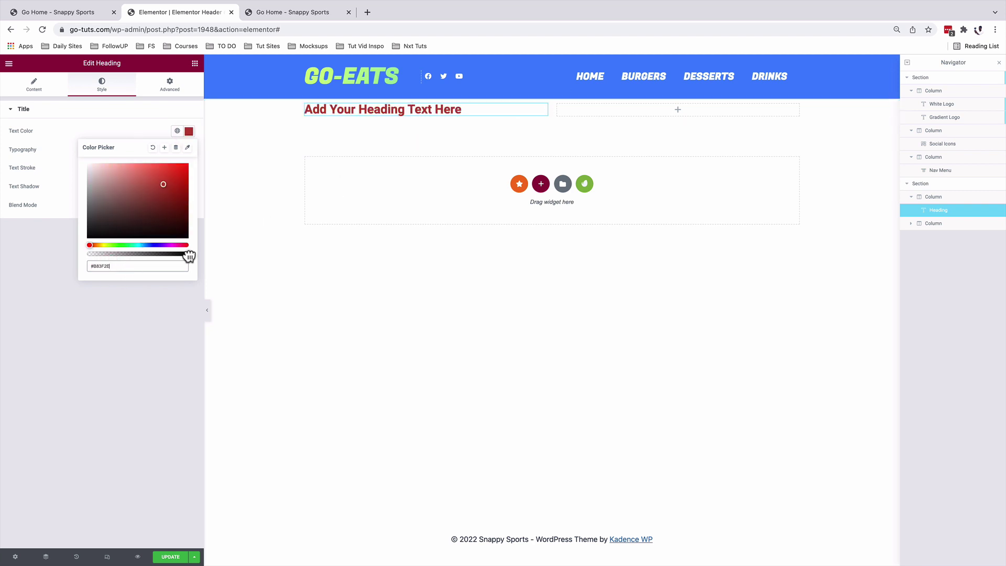
pyautogui.moveTo(188, 254); pyautogui.dragTo(186, 255)
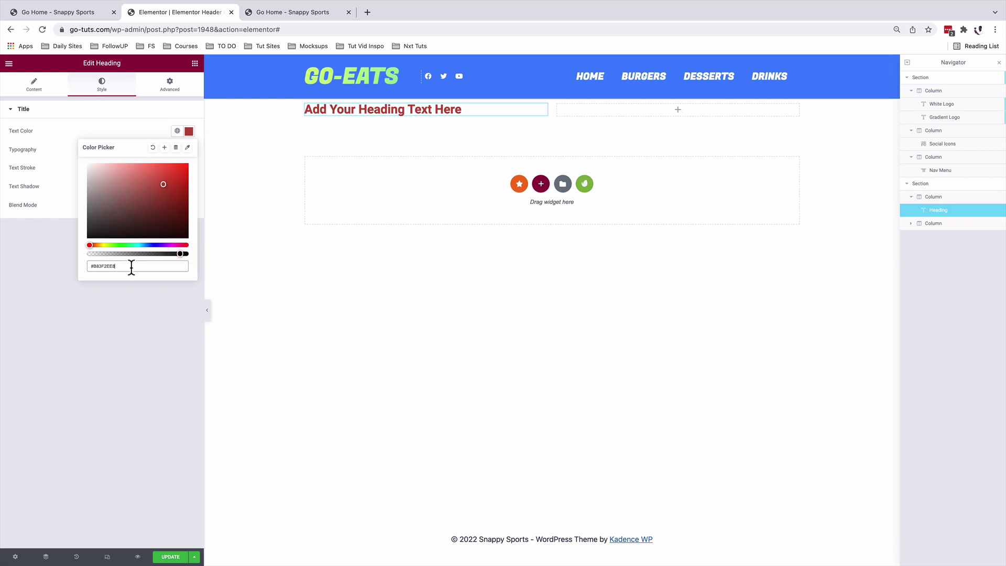
pyautogui.moveTo(131, 267); pyautogui.dragTo(84, 266)
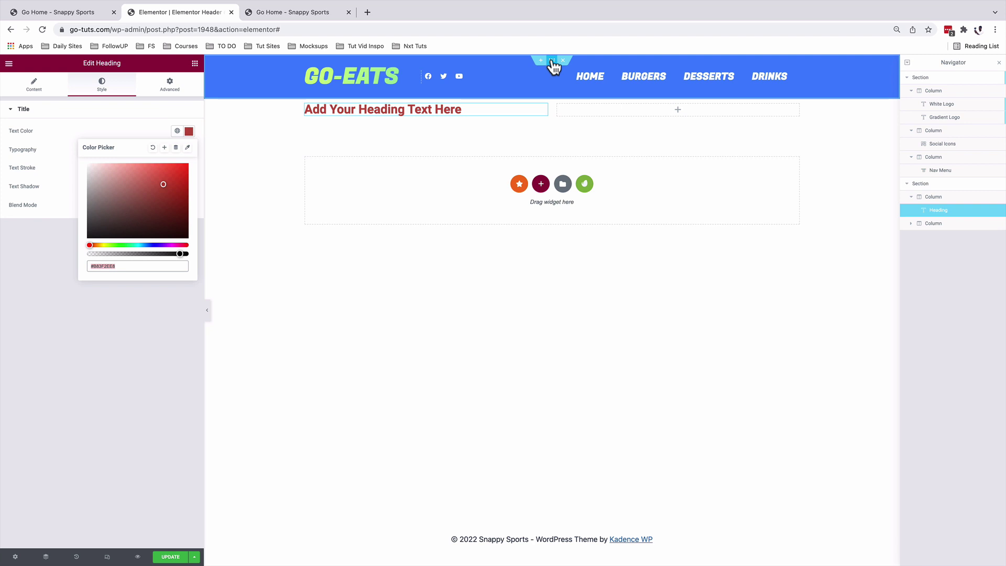
# Locate the background color value in the header section's custom CSS and examine the sticky background's transparency while scrolling the live home page
pyautogui.click(551, 61)
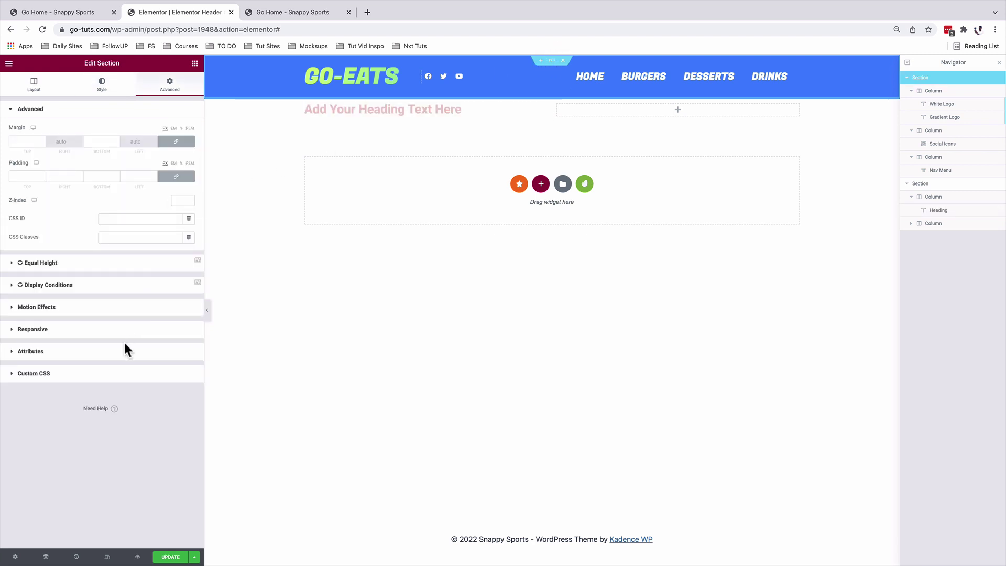
pyautogui.click(74, 374)
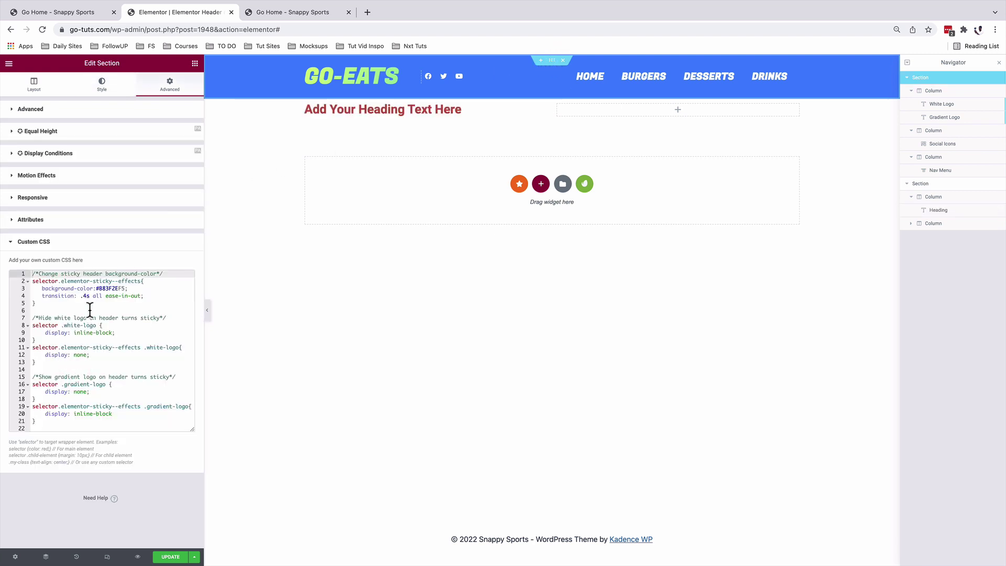
pyautogui.moveTo(97, 288); pyautogui.dragTo(123, 289)
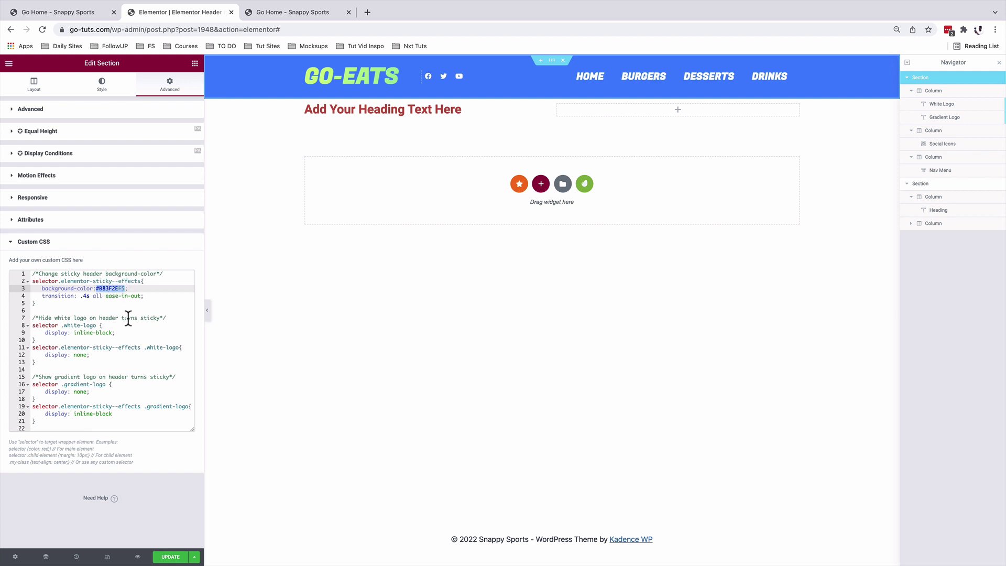
pyautogui.hotkey('ctrl', 'Tab')
pyautogui.scroll(-5, 184, 242)
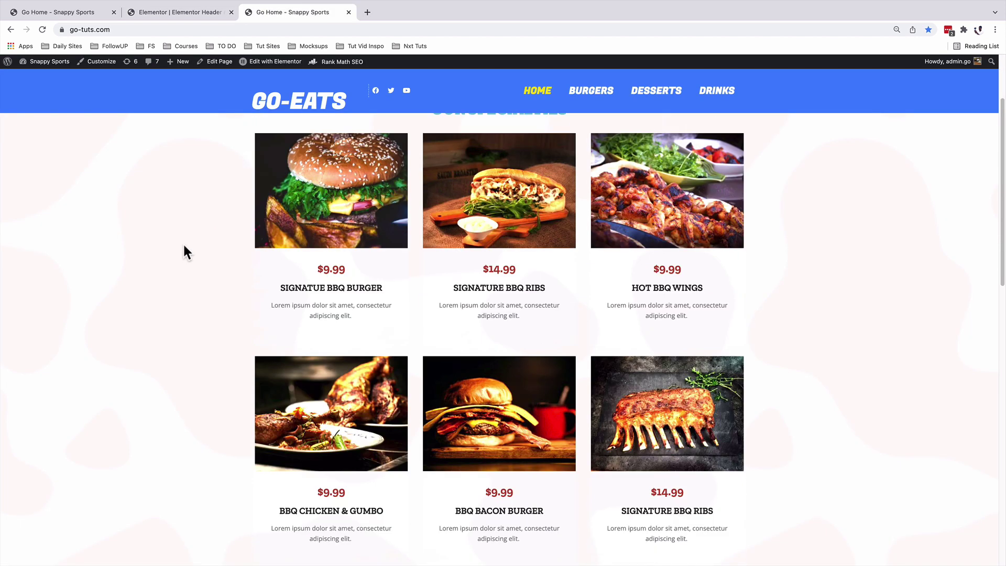
pyautogui.scroll(-5, 184, 243)
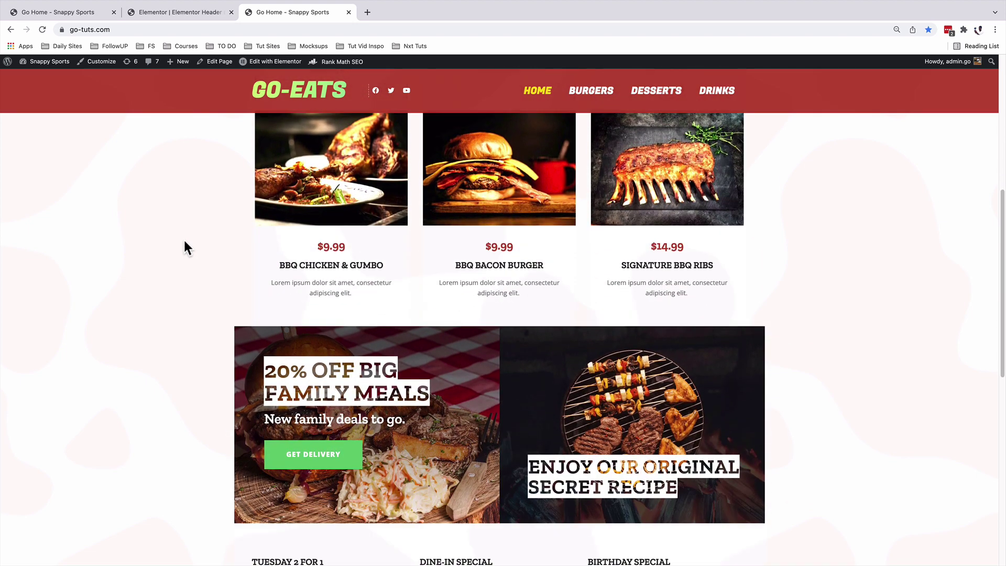
pyautogui.scroll(-2, 184, 237)
pyautogui.scroll(10, 232, 143)
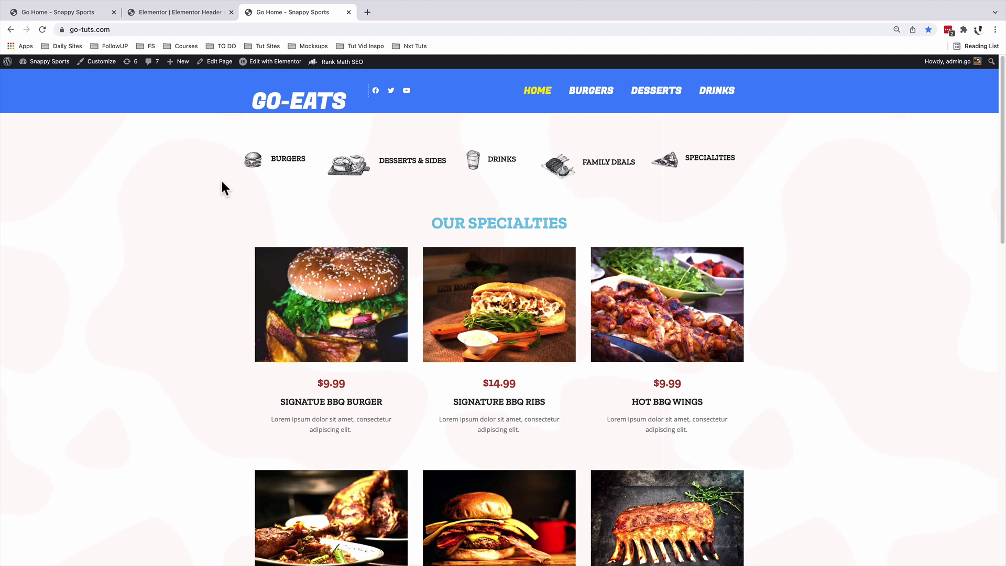
pyautogui.scroll(-5, 222, 175)
# Delete the two-column test section containing the sample heading from the header template
pyautogui.hotkey('ctrl', 'shift', 'Tab')
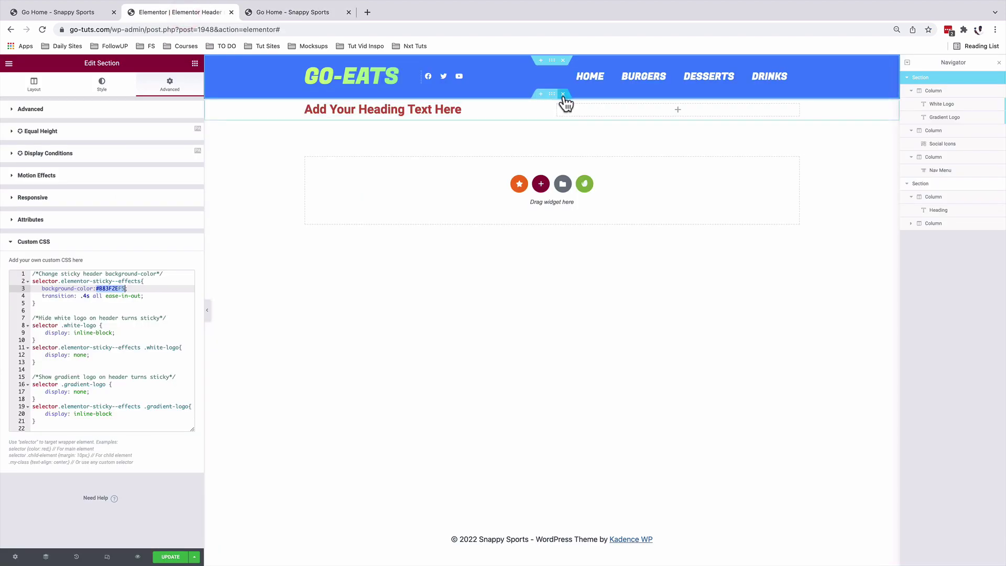
pyautogui.click(563, 94)
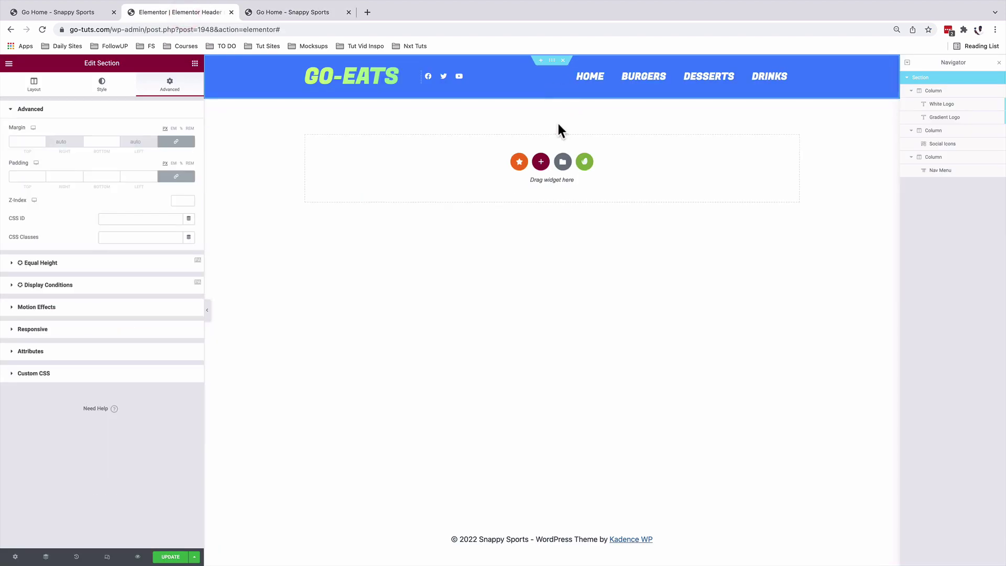
# Select the White Logo heading in the header template and check the logo's vertical alignment while scrolling the live home page
pyautogui.click(942, 104)
pyautogui.click(311, 13)
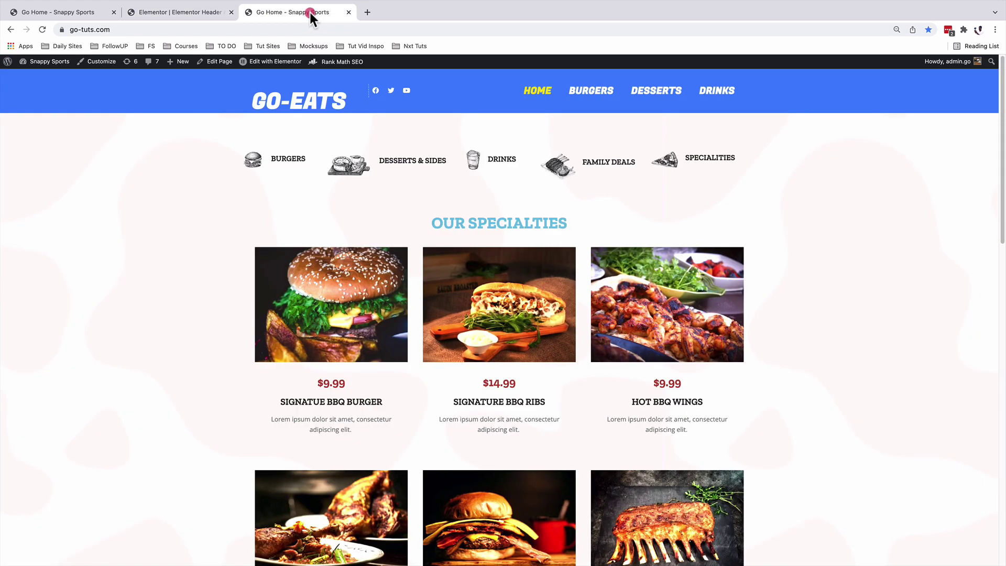
pyautogui.scroll(-5, 265, 165)
pyautogui.scroll(3, 259, 168)
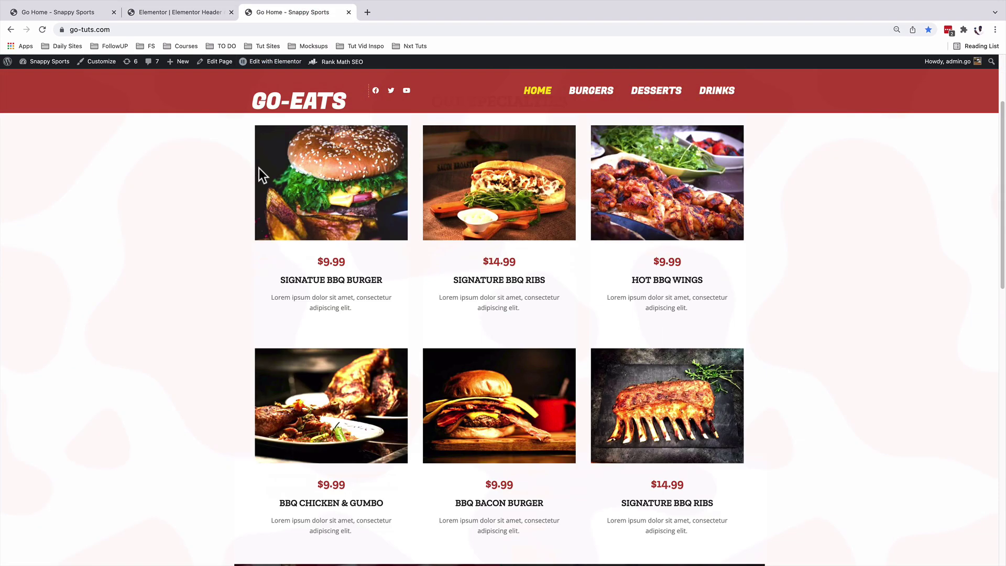
pyautogui.scroll(-2, 259, 169)
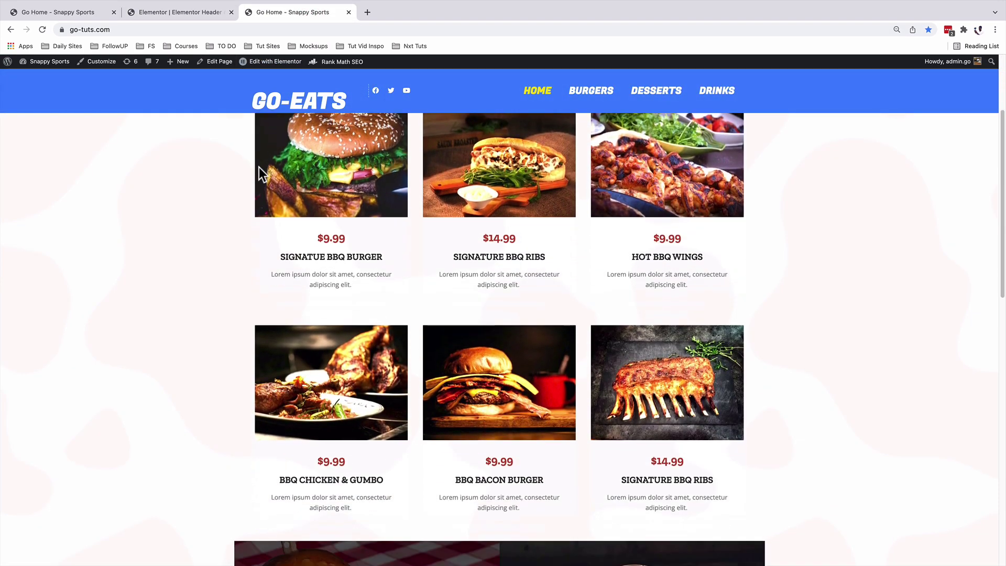
pyautogui.scroll(4, 259, 168)
# Set the White Logo heading's vertical positioning offset to -15 px and update the header template
pyautogui.click(172, 12)
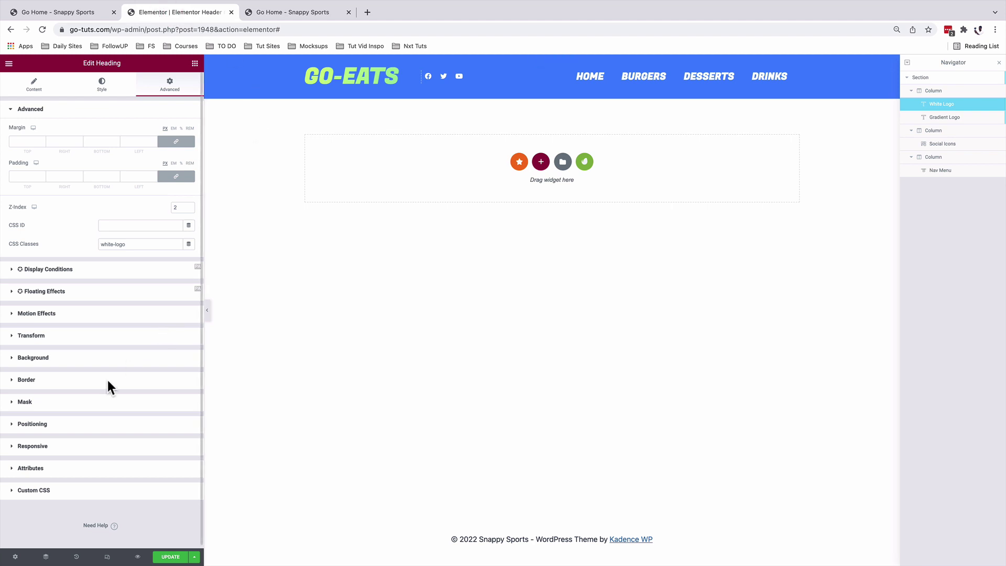
pyautogui.click(58, 445)
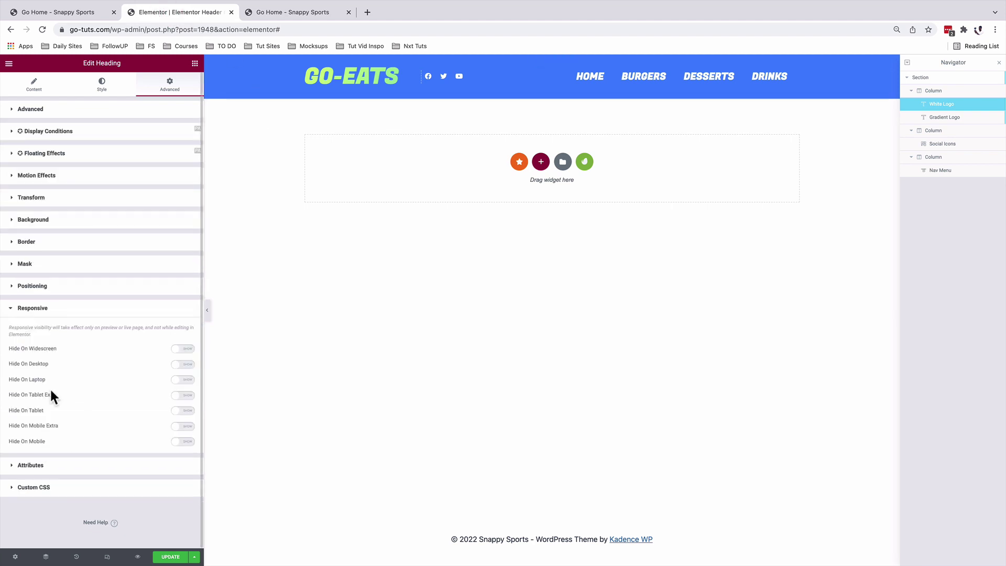
pyautogui.click(59, 288)
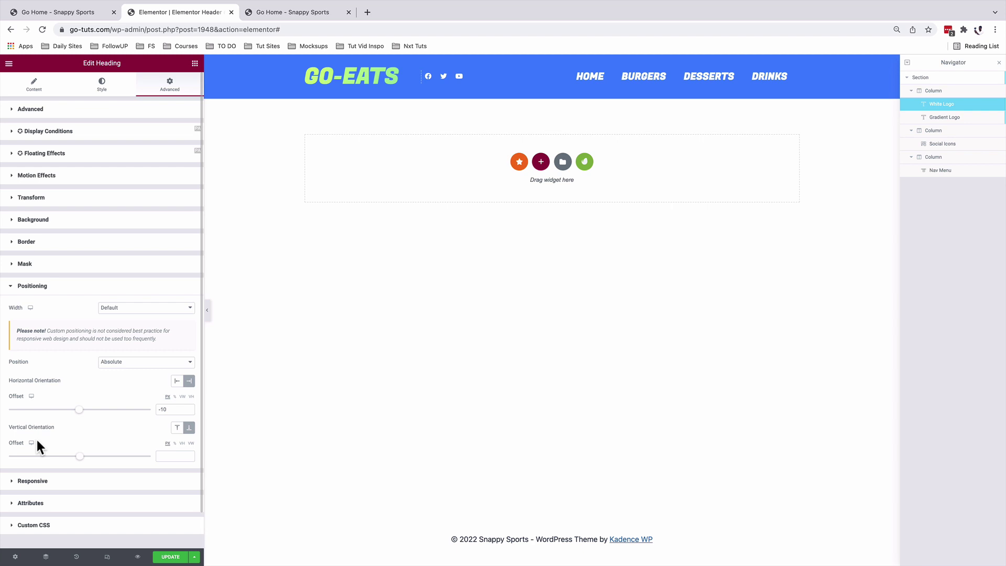
pyautogui.click(163, 456)
pyautogui.click(170, 556)
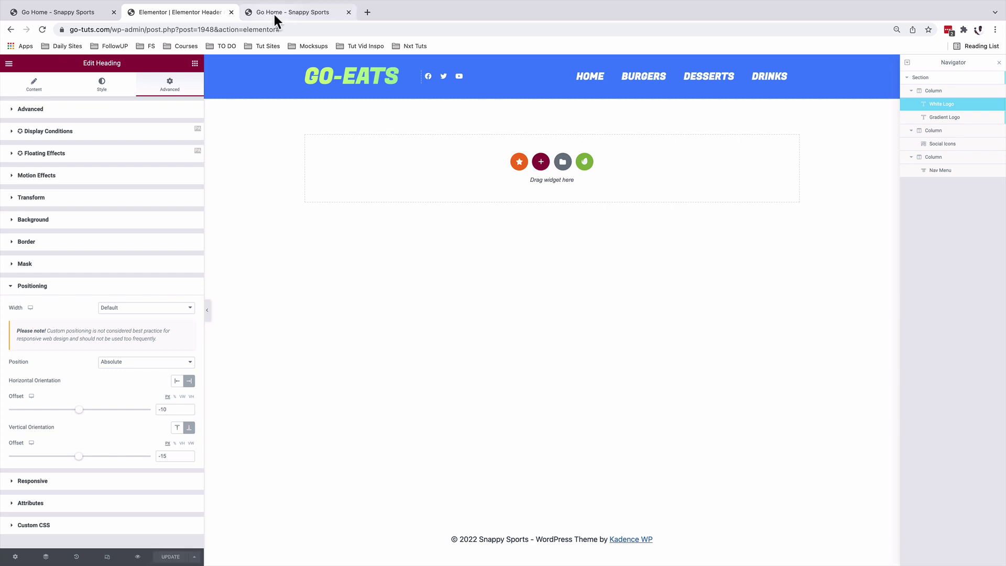
# Reload the live home page and examine the logo alignment and the header's background and logo swap while scrolling
pyautogui.click(274, 13)
pyautogui.click(42, 29)
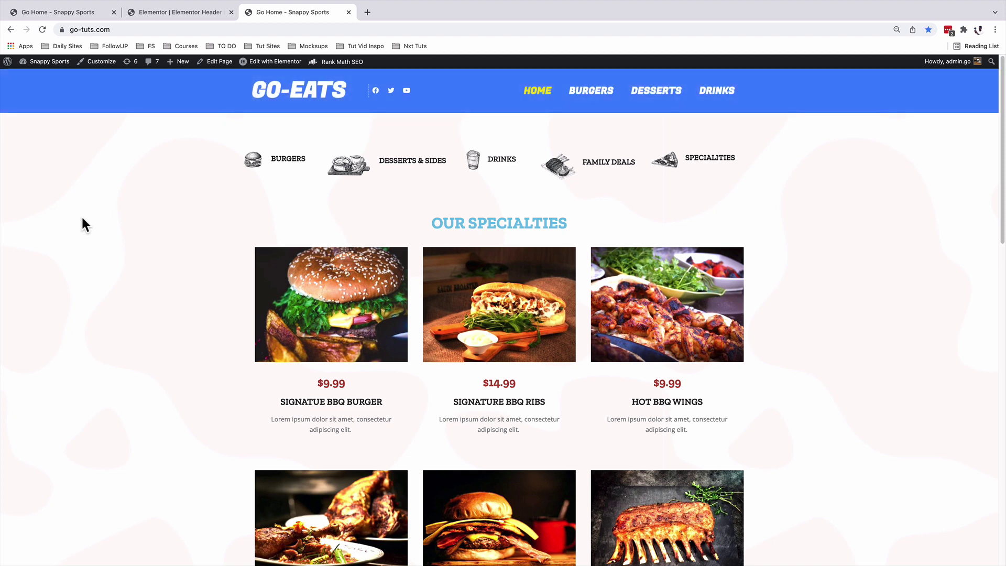
pyautogui.scroll(-3, 83, 224)
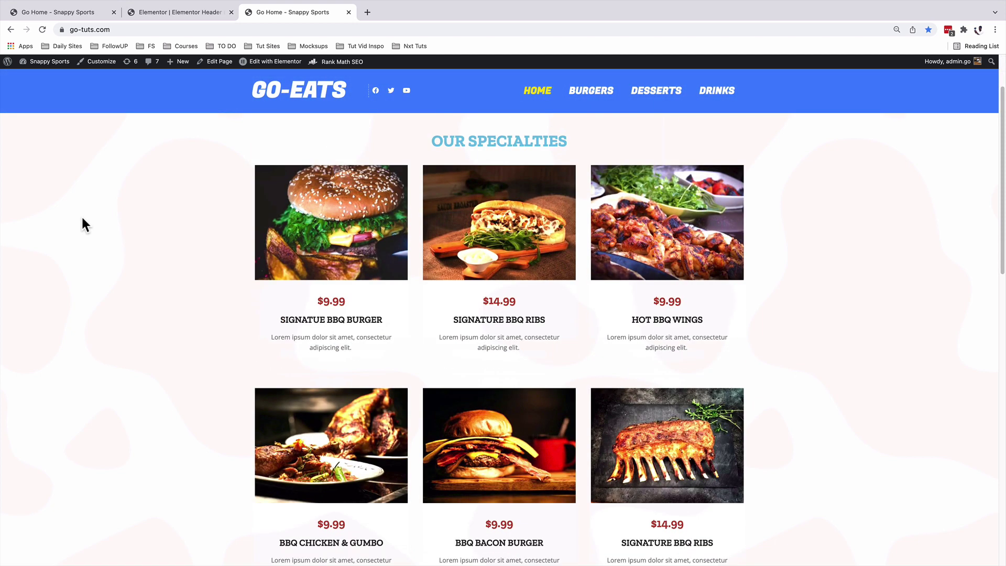
pyautogui.scroll(-2, 82, 225)
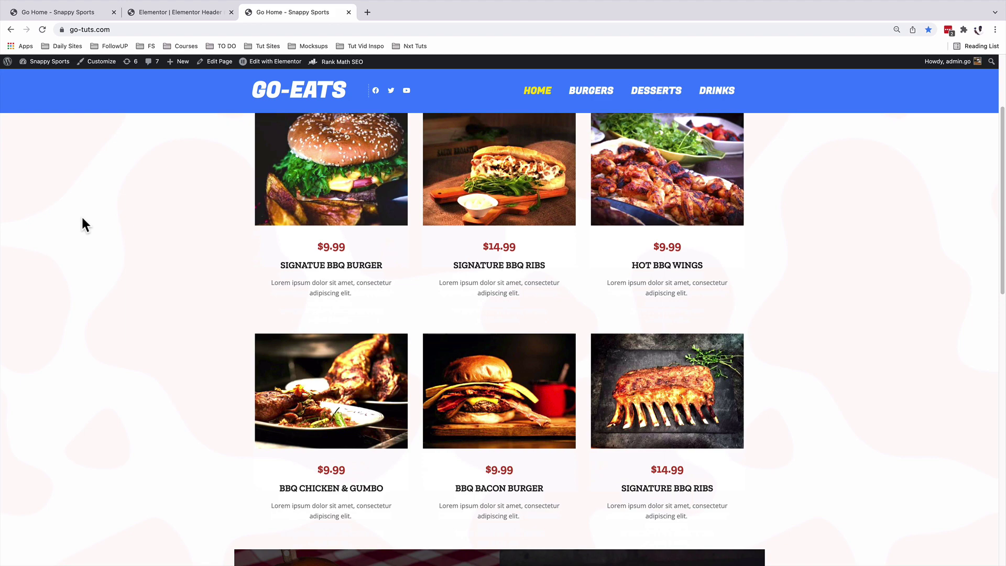
pyautogui.scroll(-4, 82, 219)
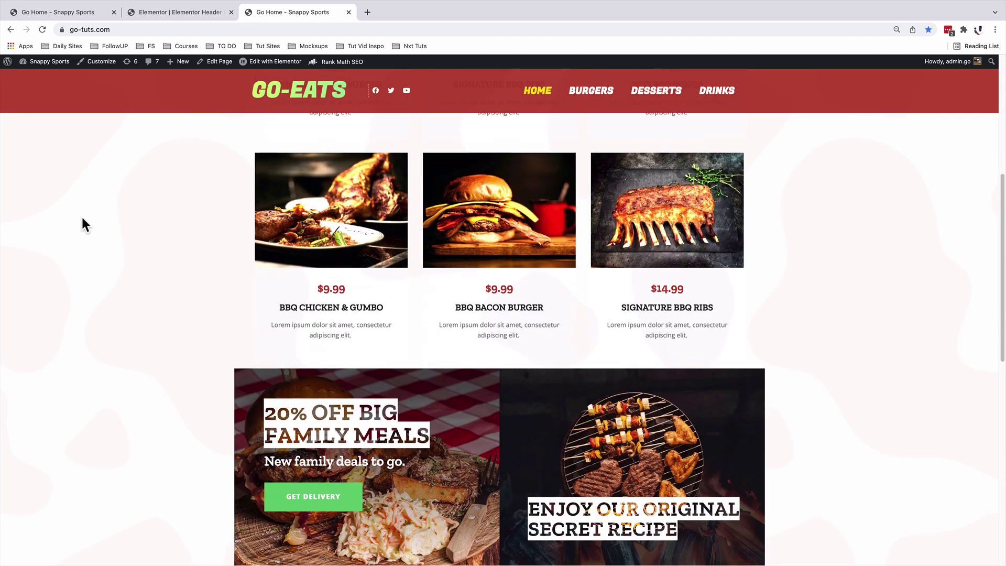
pyautogui.scroll(-12, 82, 224)
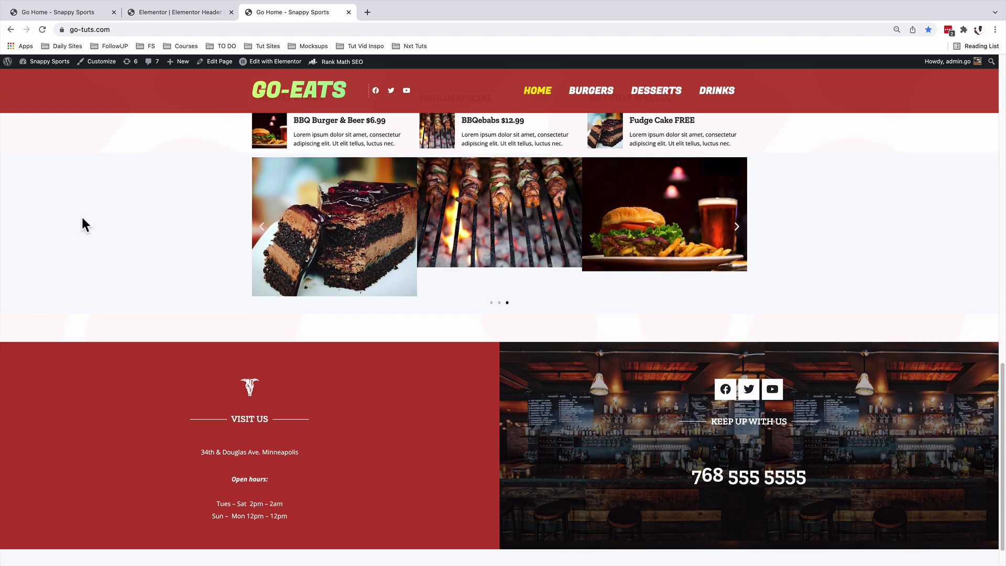
pyautogui.scroll(4, 83, 224)
pyautogui.scroll(5, 82, 225)
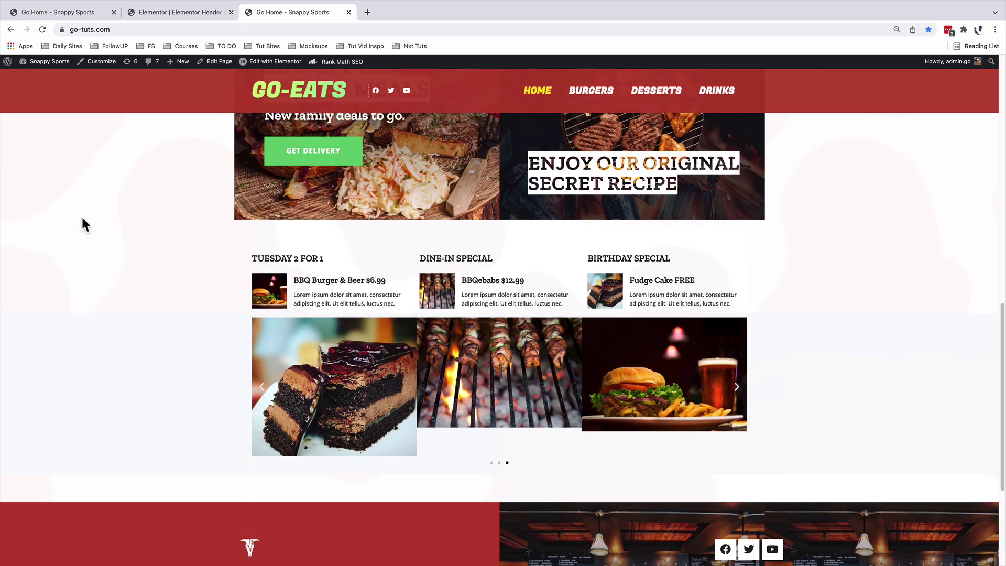
pyautogui.scroll(-3, 83, 224)
pyautogui.scroll(1, 82, 224)
pyautogui.scroll(11, 82, 224)
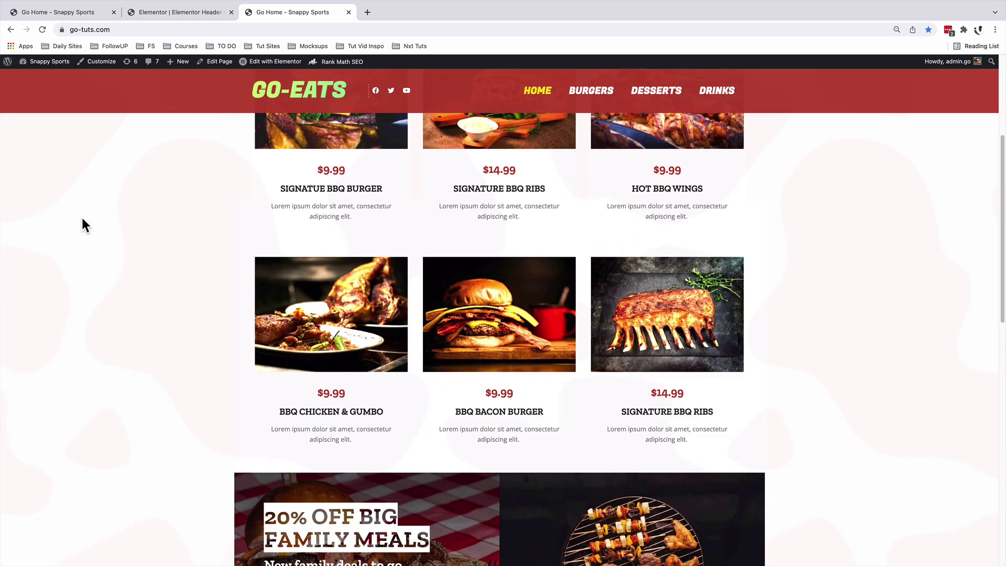
pyautogui.scroll(-3, 82, 224)
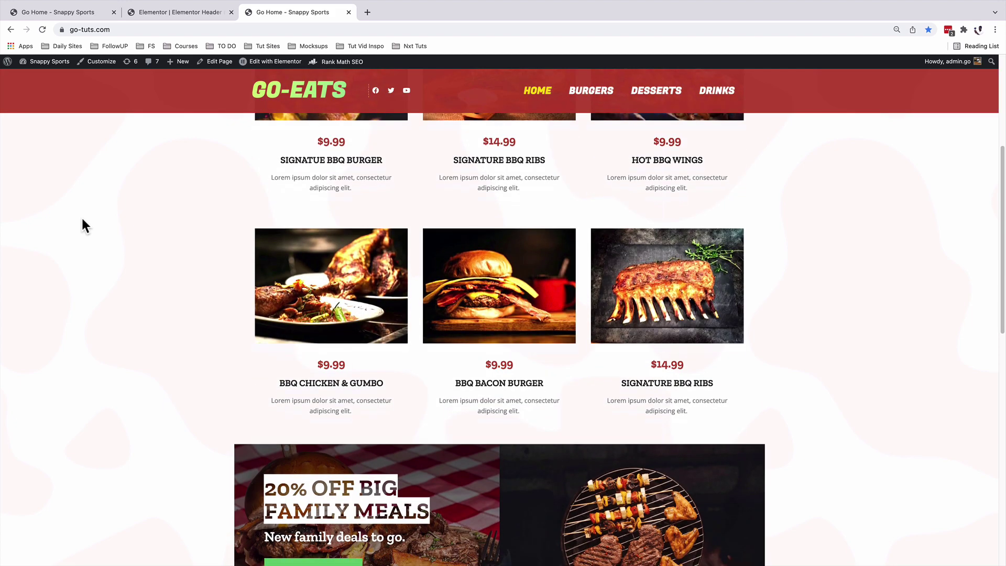
pyautogui.scroll(-8, 82, 220)
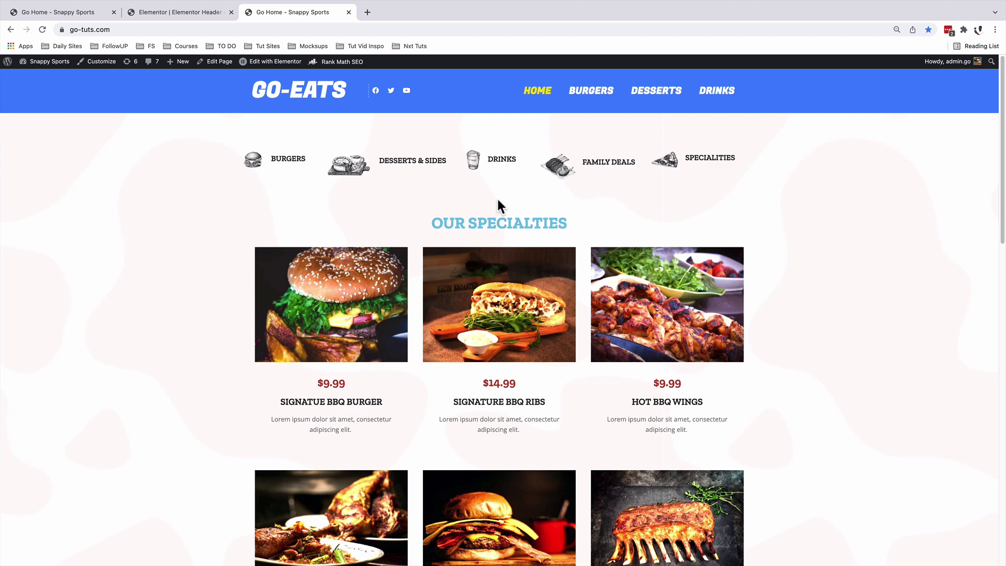
# Open the home page in the mobile simulator and check the sticky header on a phone while scrolling
pyautogui.click(977, 30)
pyautogui.scroll(-5, 556, 268)
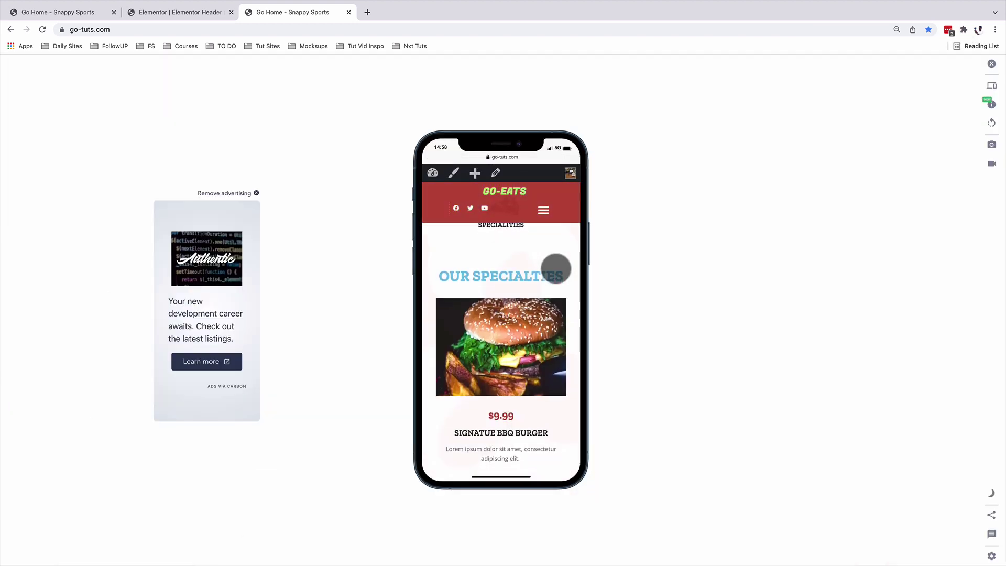
pyautogui.scroll(5, 556, 268)
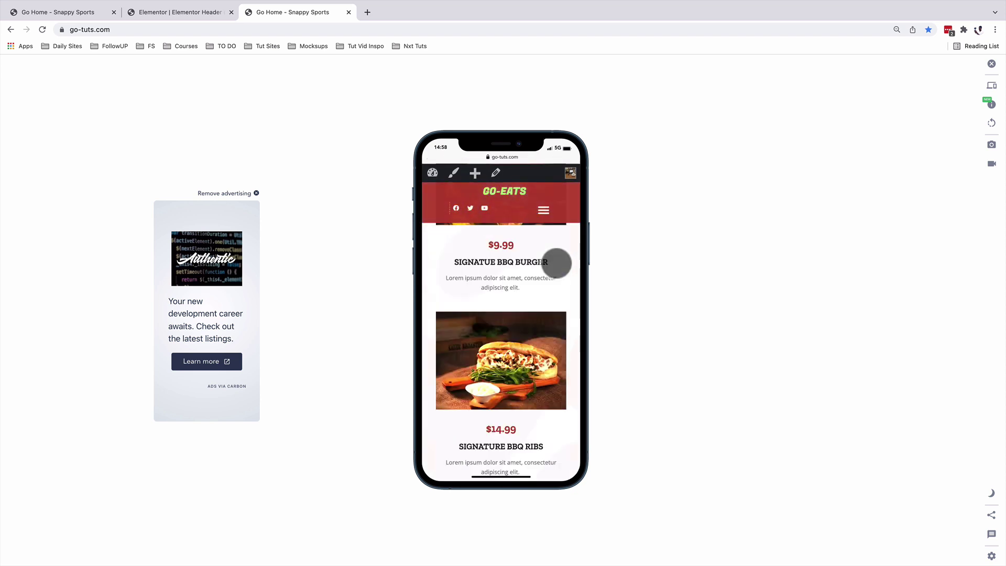
# Switch the simulator to an unfolded foldable device and examine the header's logo and background swap while scrolling
pyautogui.click(992, 86)
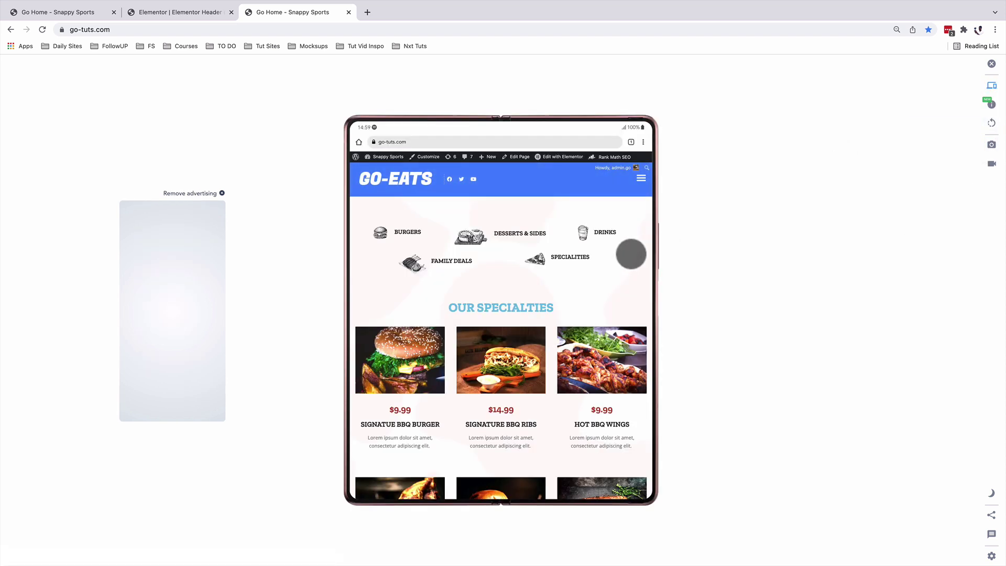
pyautogui.scroll(-5, 631, 254)
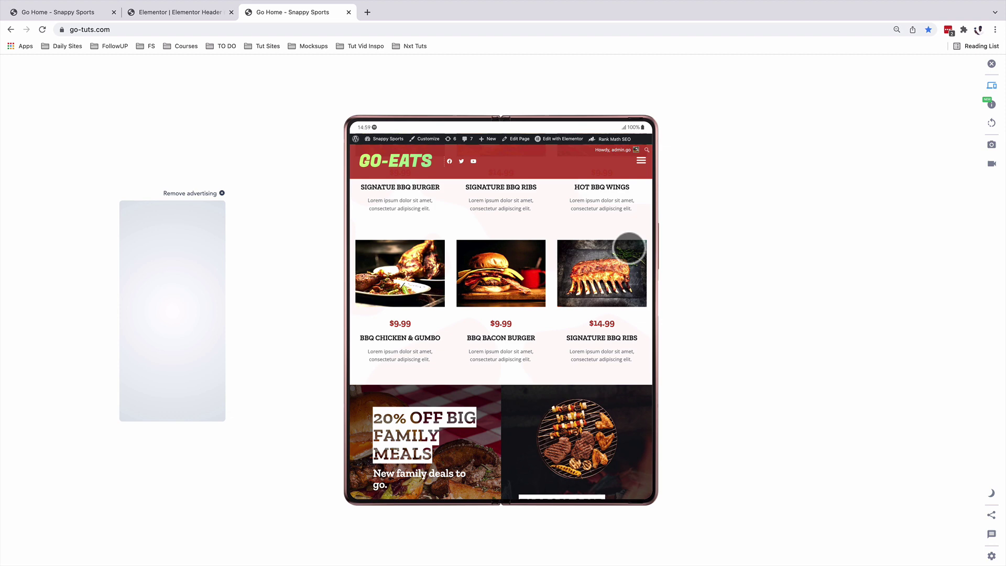
pyautogui.scroll(-6, 629, 248)
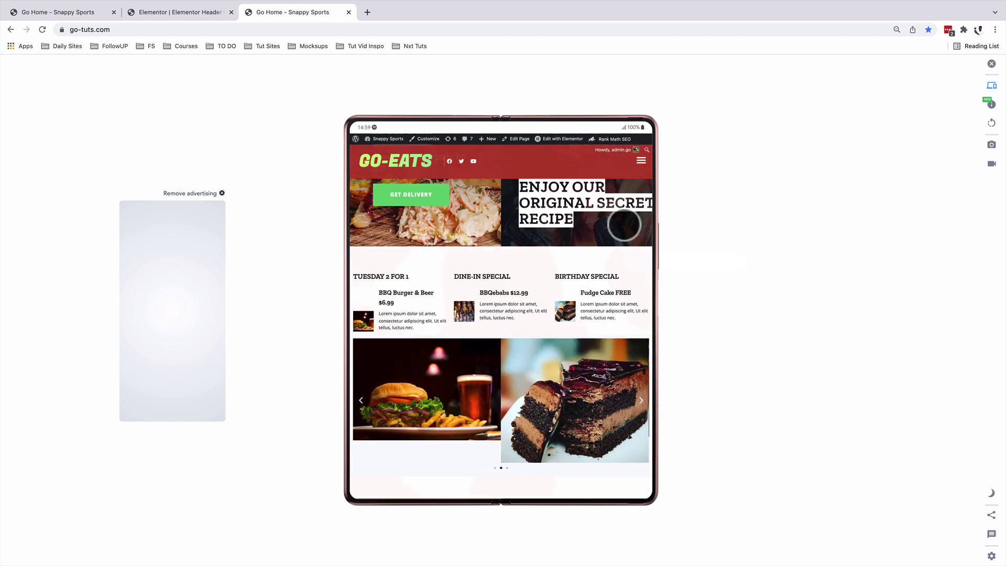
pyautogui.scroll(3, 624, 225)
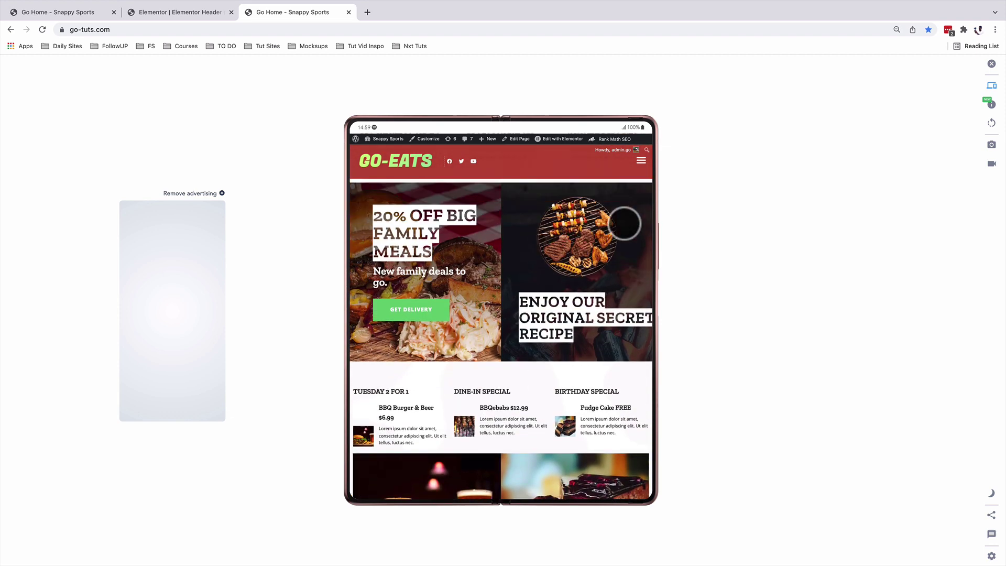
pyautogui.scroll(5, 623, 224)
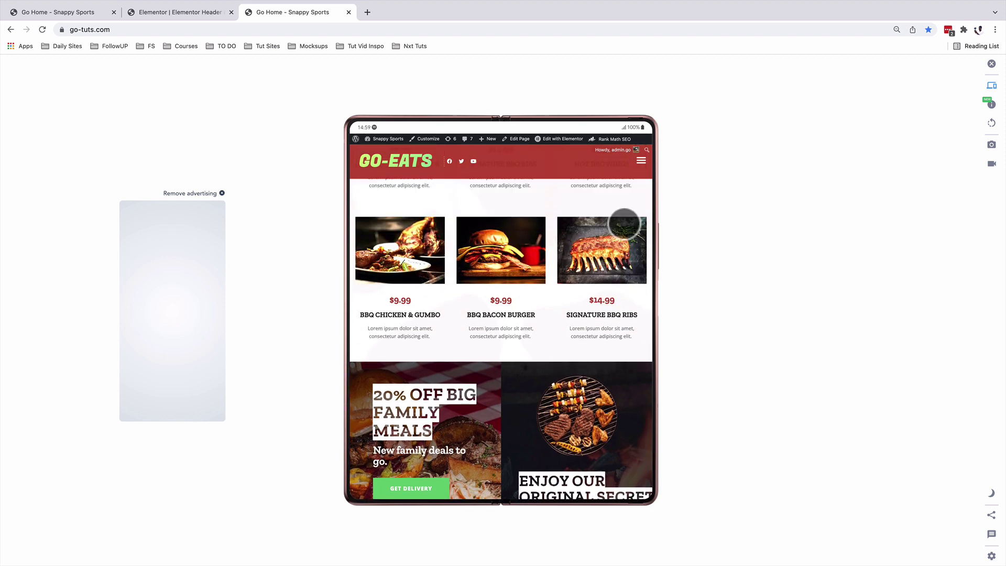
pyautogui.scroll(5, 624, 224)
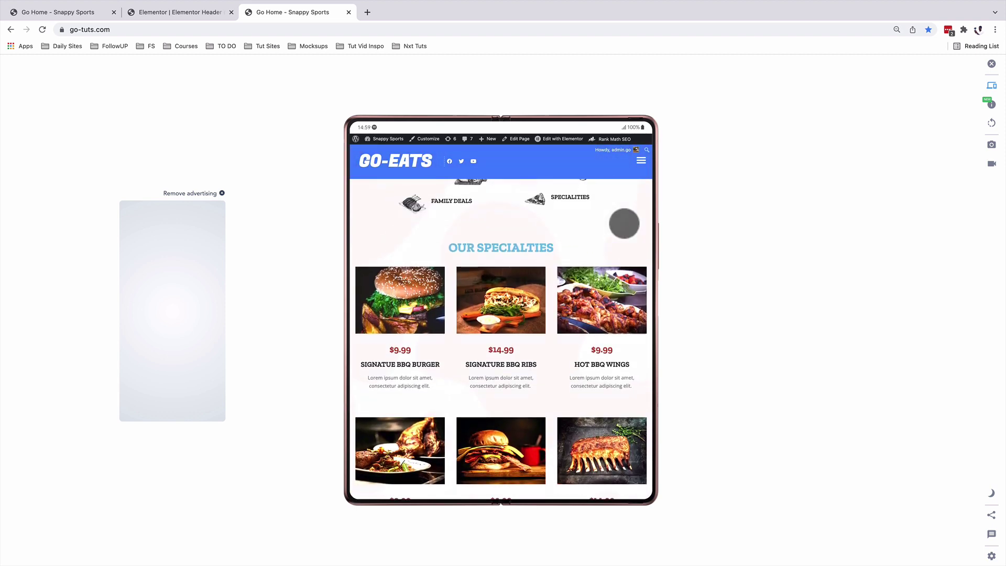
pyautogui.scroll(-5, 623, 224)
pyautogui.scroll(7, 624, 225)
# Return to the header template's Mobile view and inspect the White Logo heading's horizontal and vertical positioning offsets
pyautogui.click(194, 12)
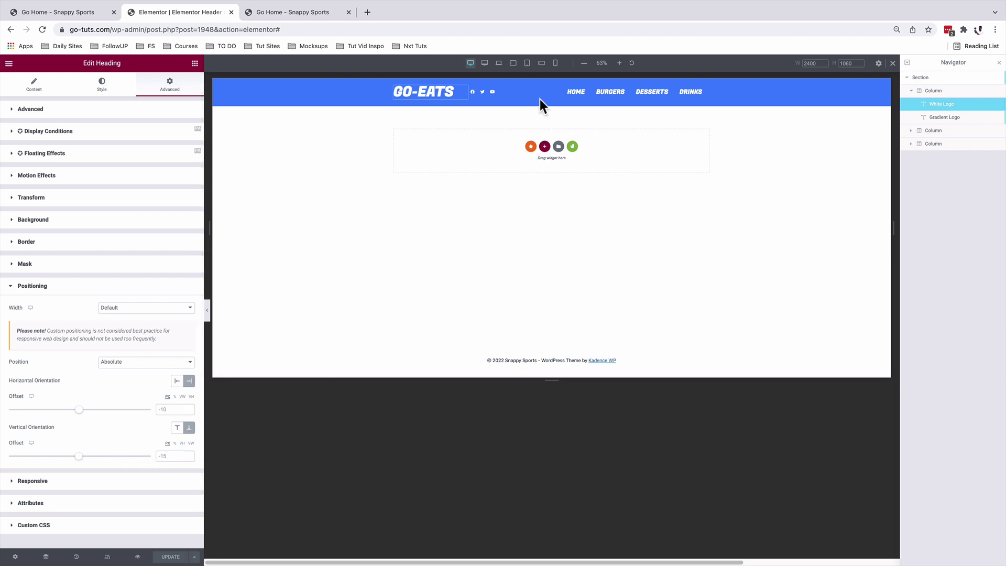
pyautogui.click(556, 64)
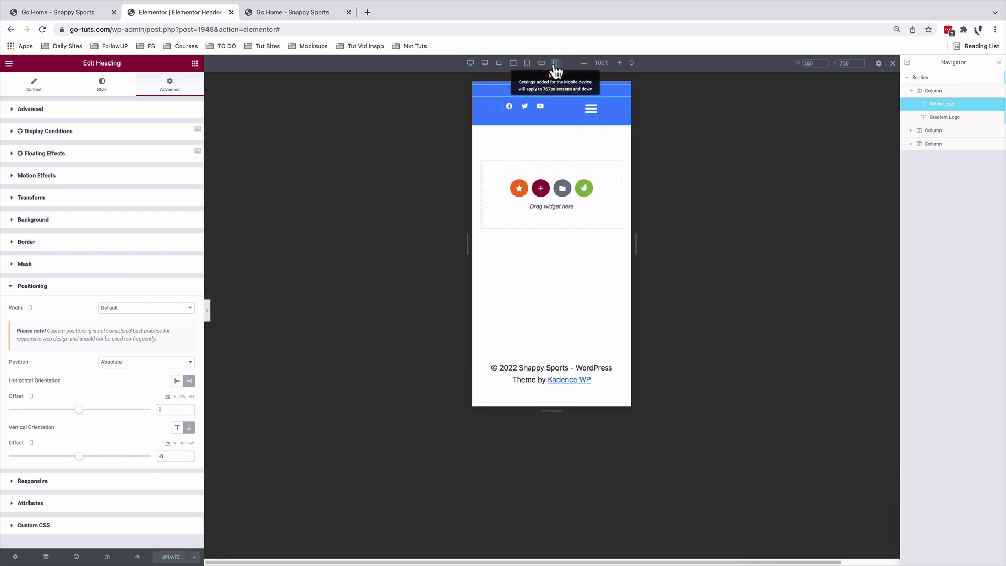
pyautogui.doubleClick(164, 409)
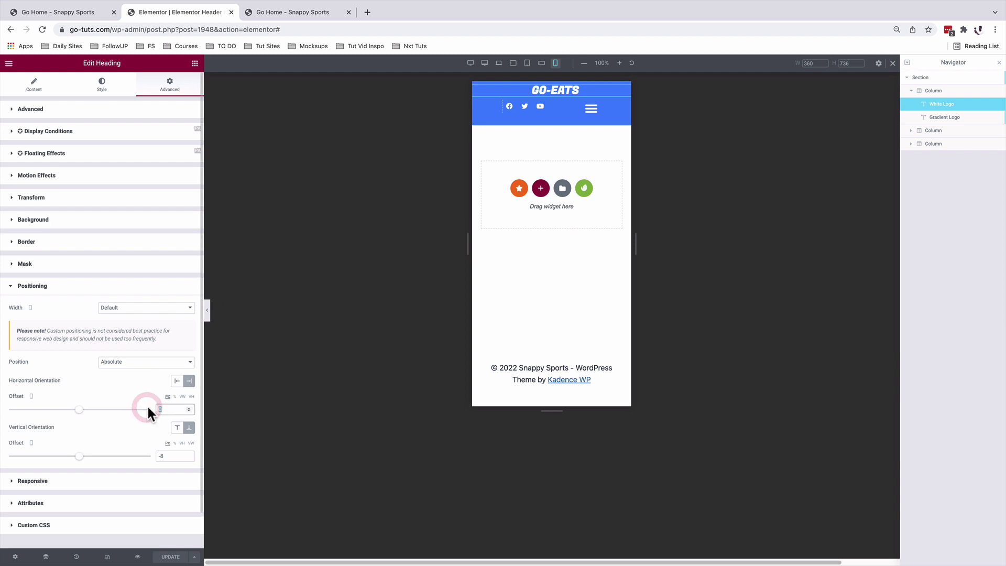
pyautogui.doubleClick(161, 456)
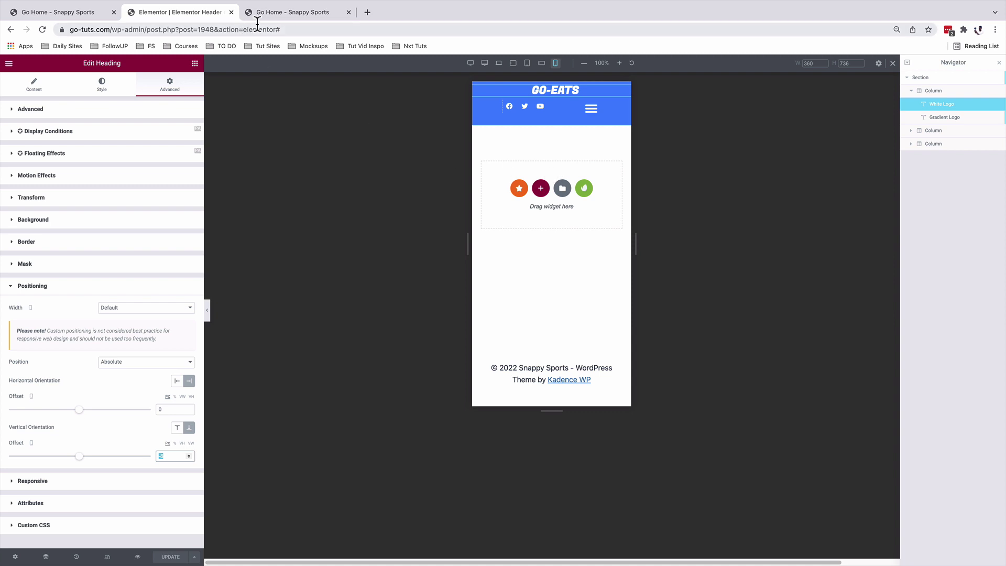
# Reload the live home page and check the header's logo and background change on scroll in the phone and desktop views
pyautogui.click(269, 13)
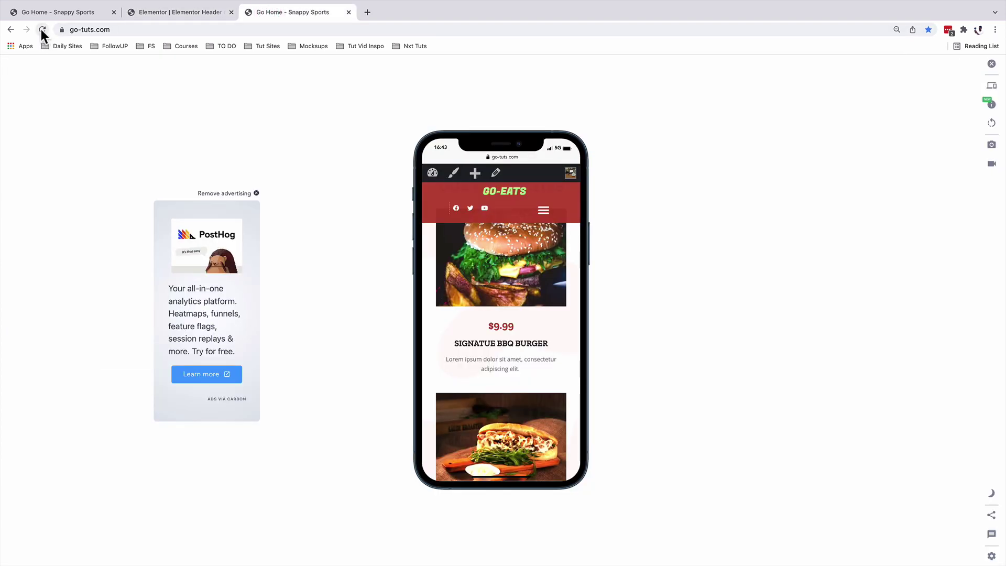
pyautogui.click(42, 30)
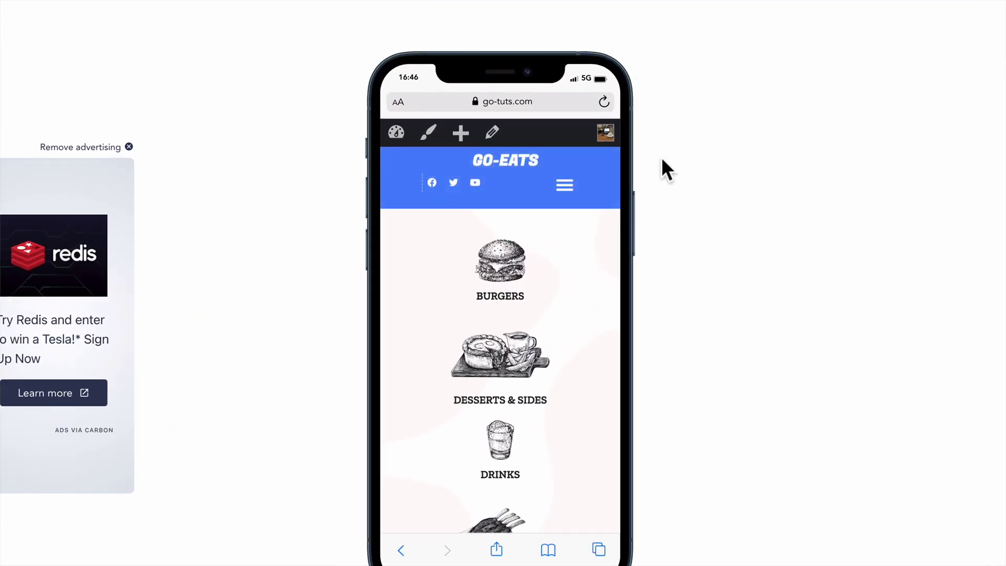
pyautogui.scroll(-3, 559, 308)
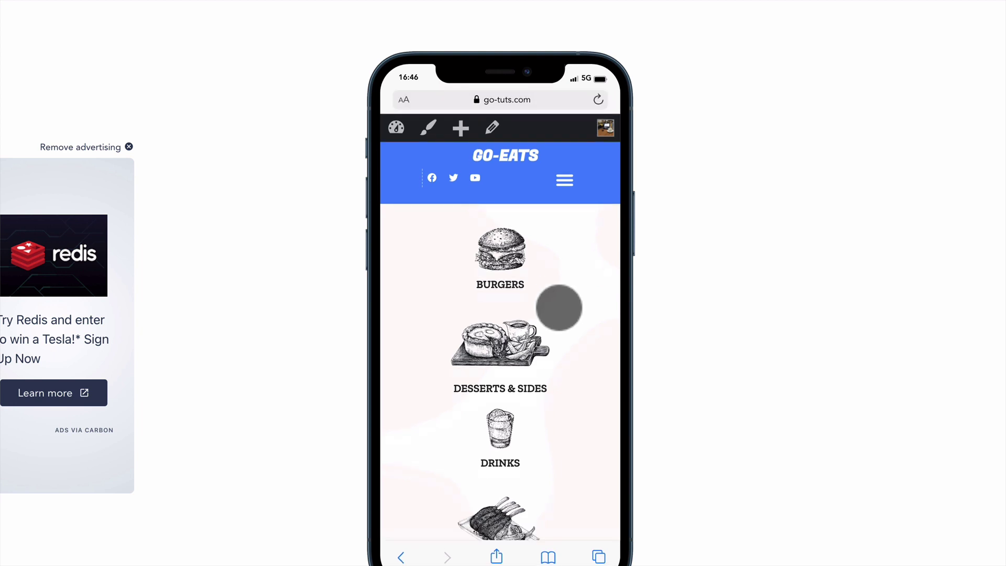
pyautogui.scroll(-7, 559, 308)
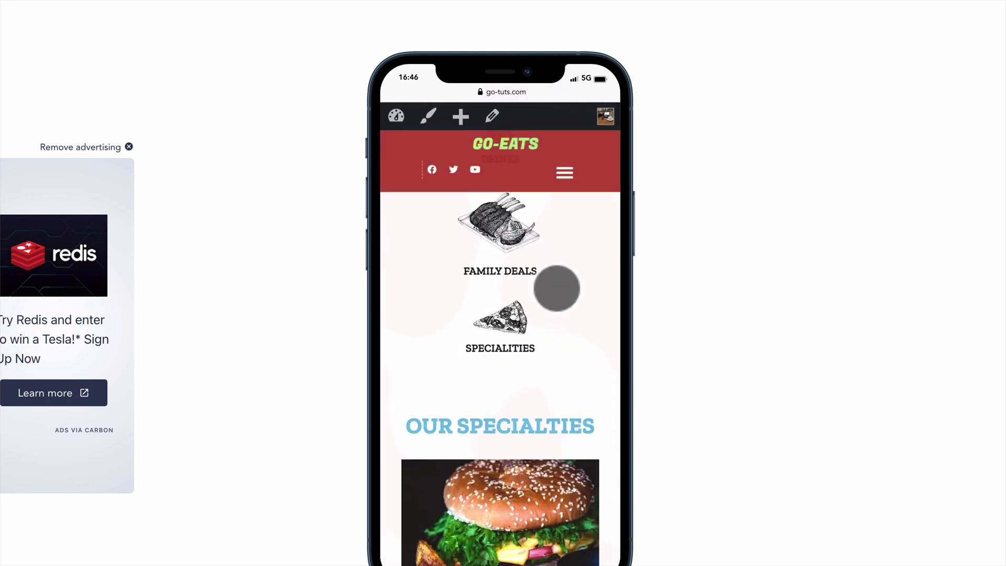
pyautogui.scroll(10, 556, 281)
pyautogui.scroll(-10, 556, 281)
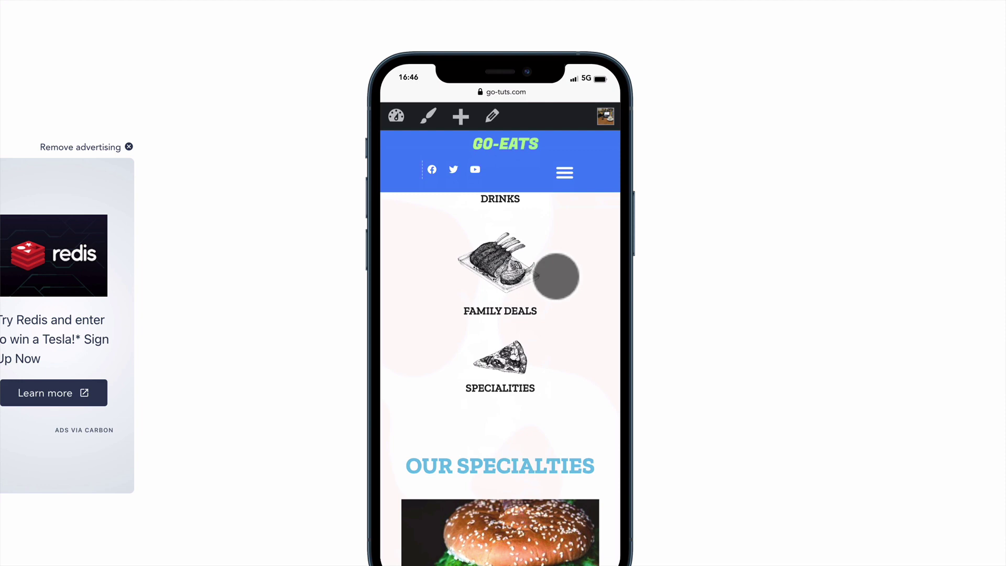
pyautogui.scroll(8, 556, 275)
pyautogui.scroll(-5, 556, 275)
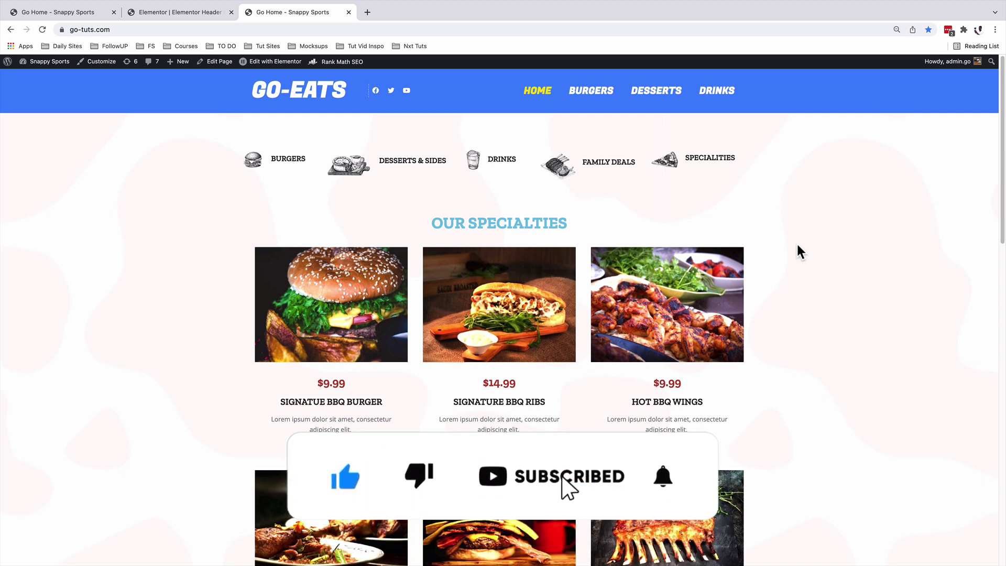
pyautogui.scroll(-7, 819, 234)
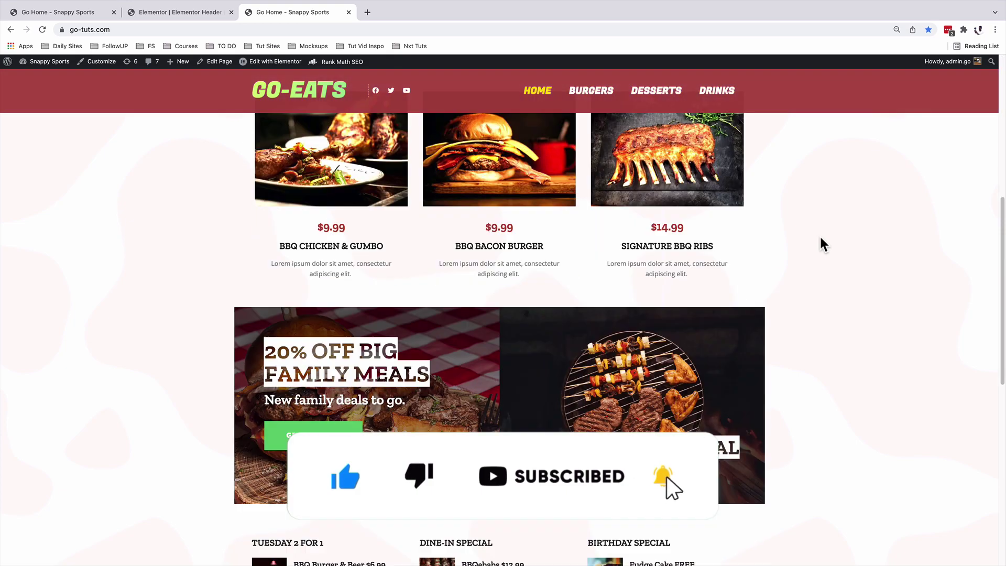